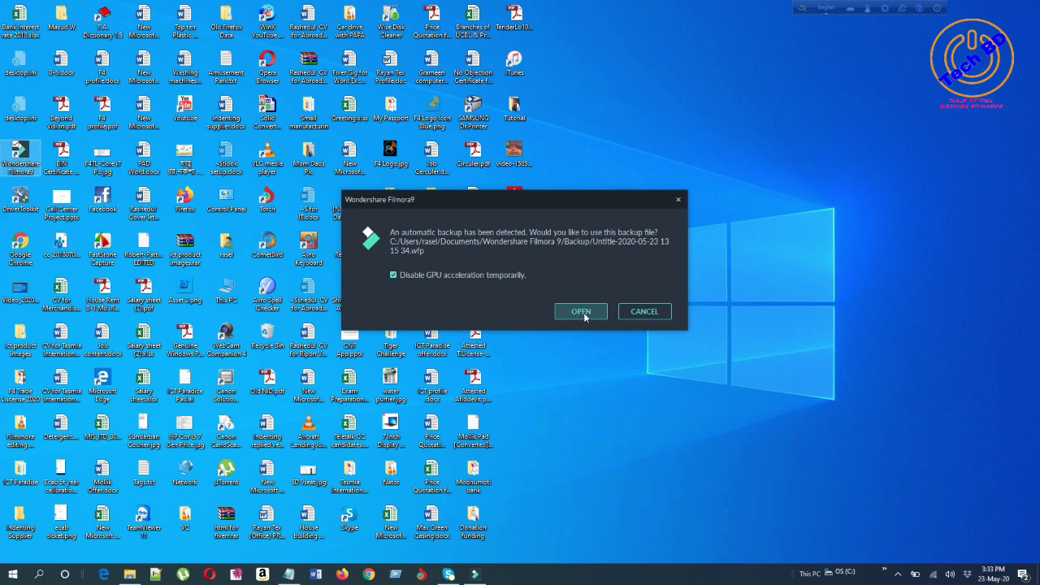
Launch Filmora9, open the project from the detected automatic backup file, and maximize its window.
click(580, 312)
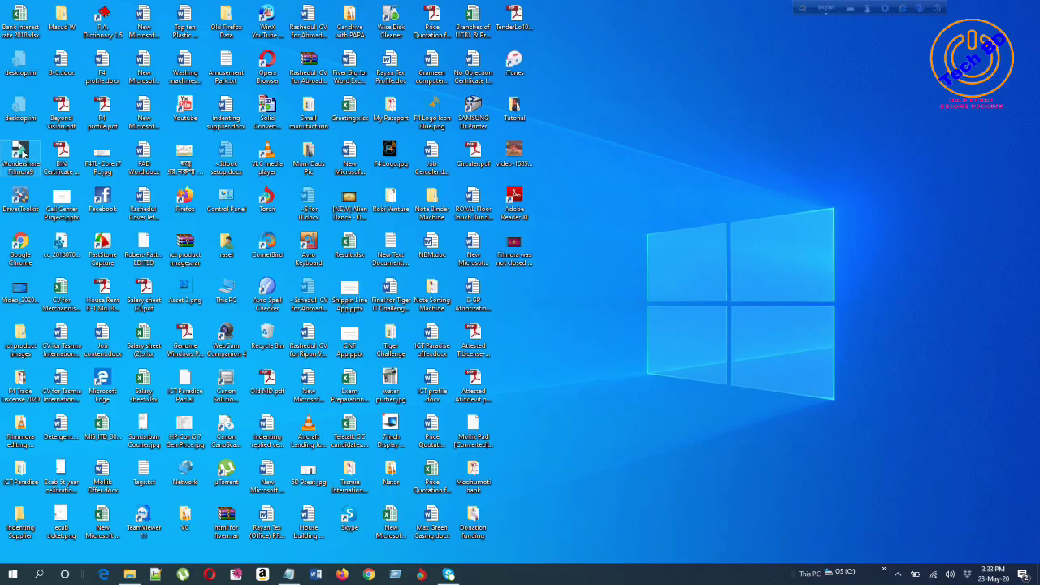
click(22, 151)
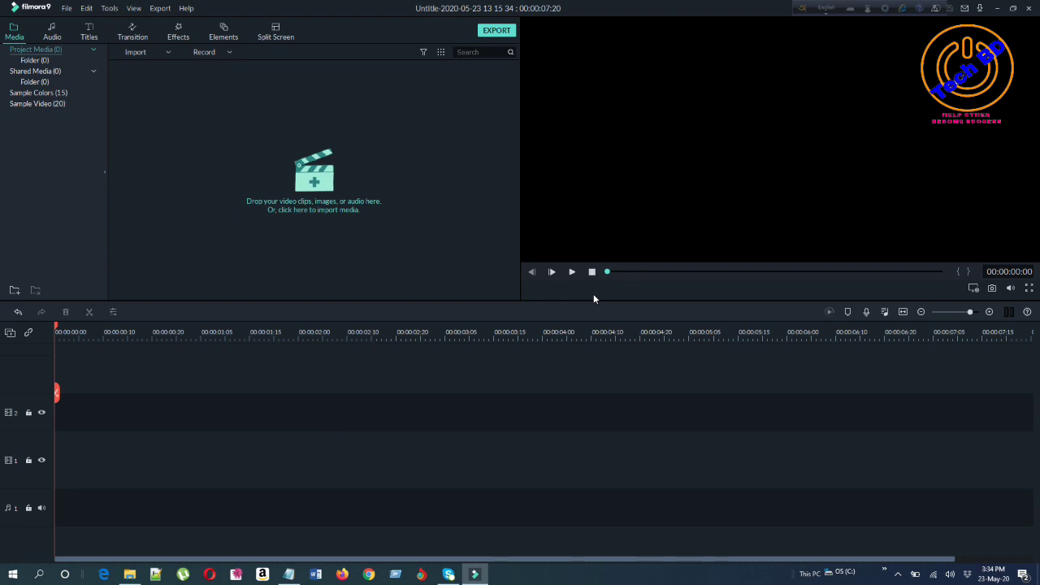
click(1012, 8)
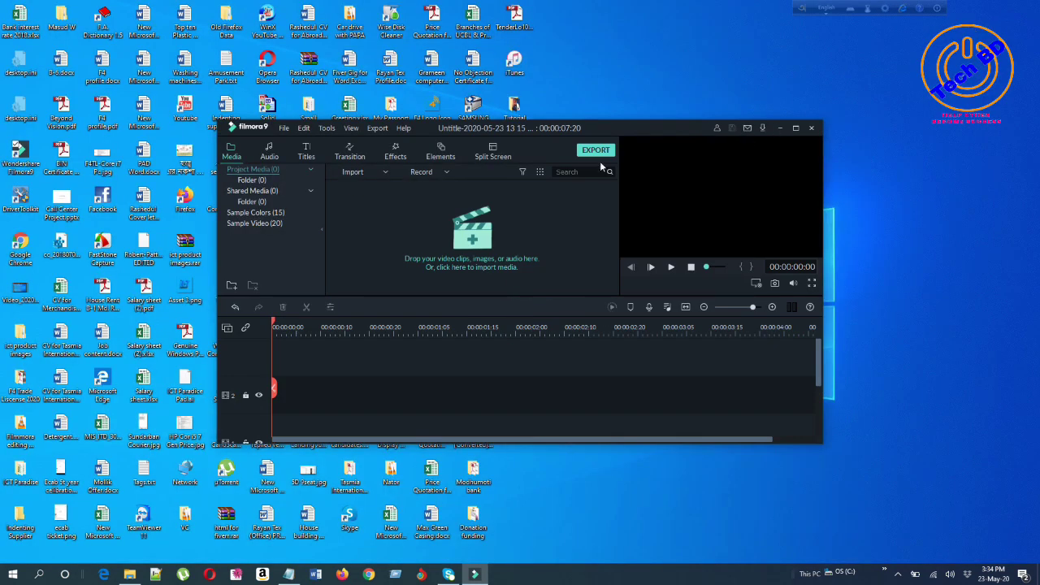
double_click(744, 133)
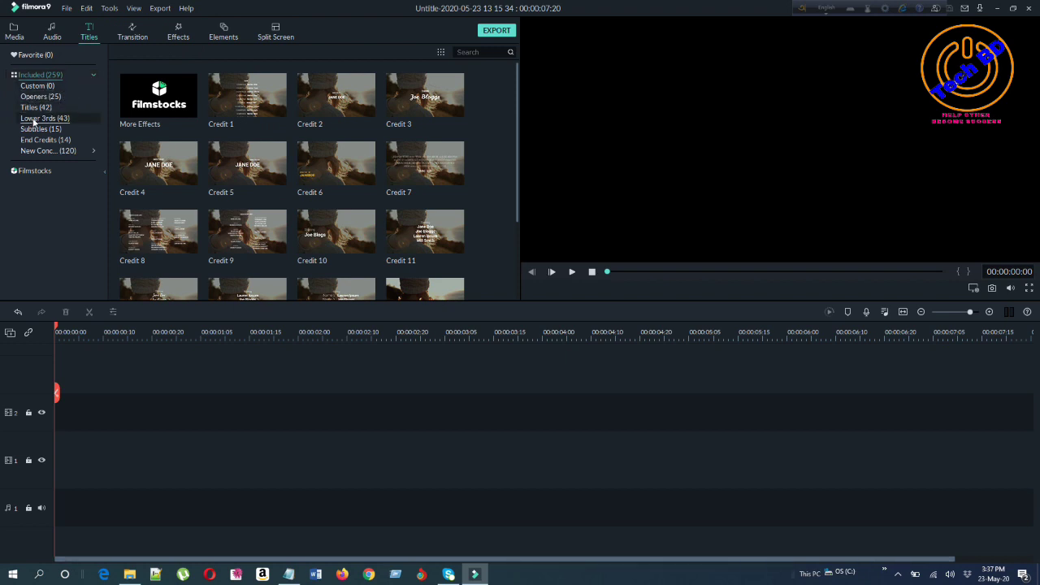
Browse the Openers and Titles template categories in the included title library.
click(71, 97)
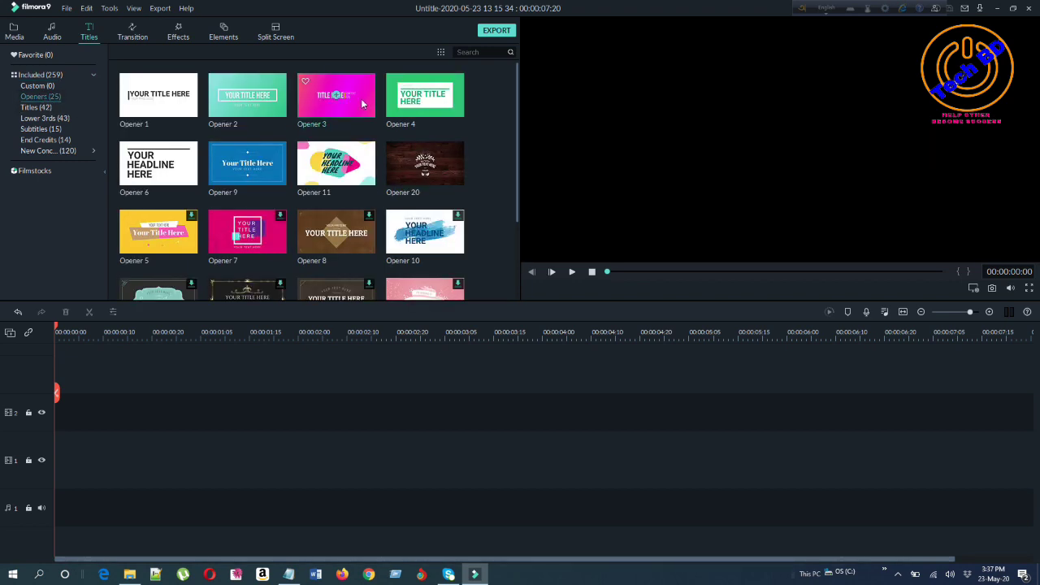
scroll(408, 210, down, 5)
scroll(408, 210, up, 5)
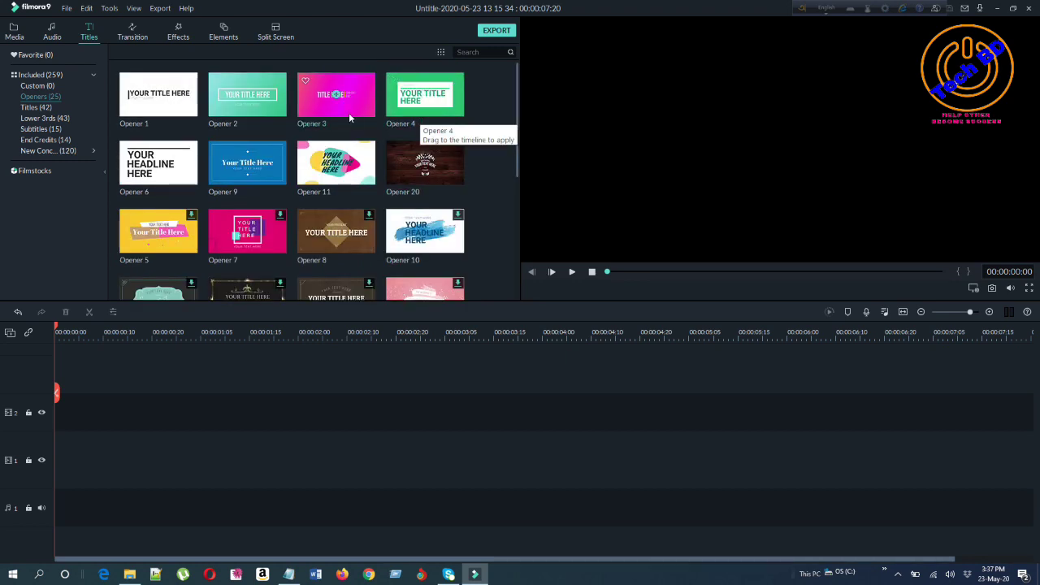
scroll(349, 203, down, 6)
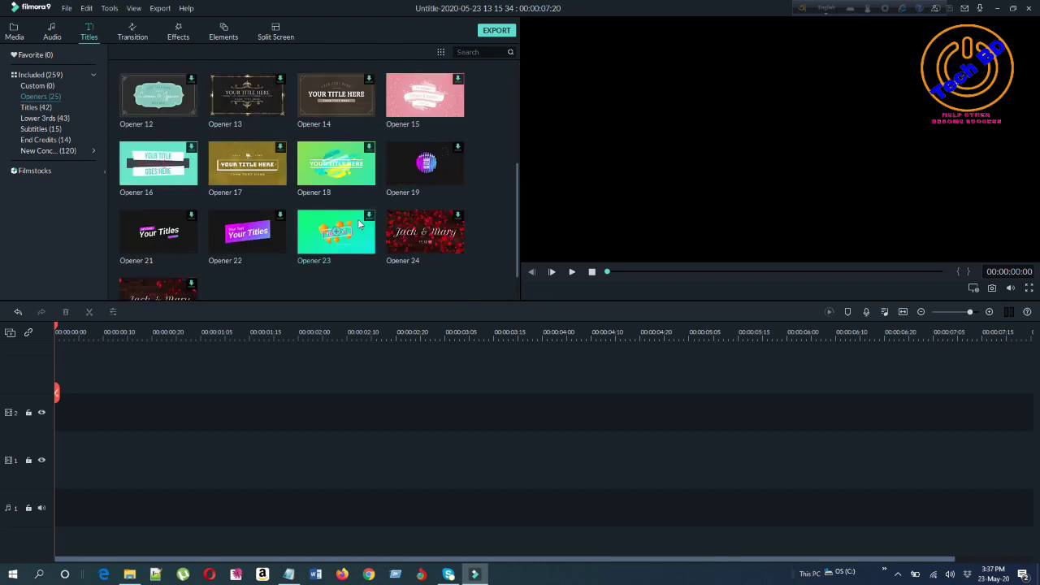
scroll(268, 186, up, 6)
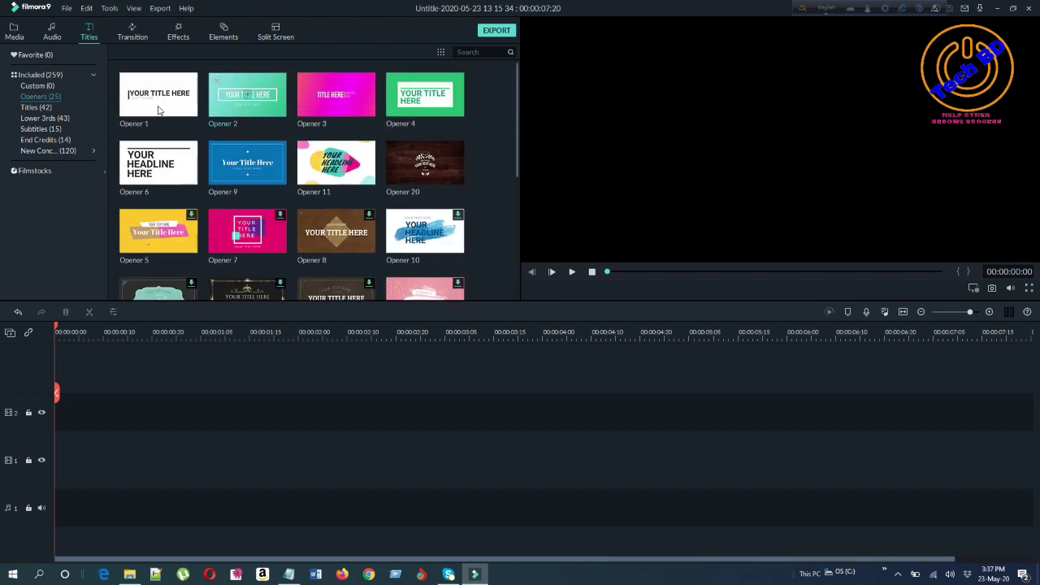
click(35, 110)
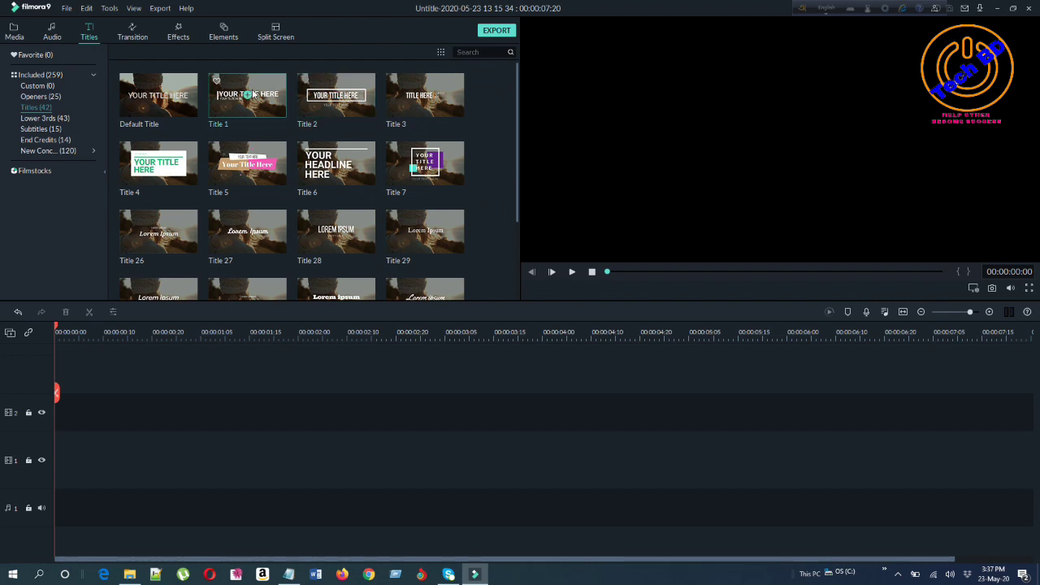
mouse_move(398, 188)
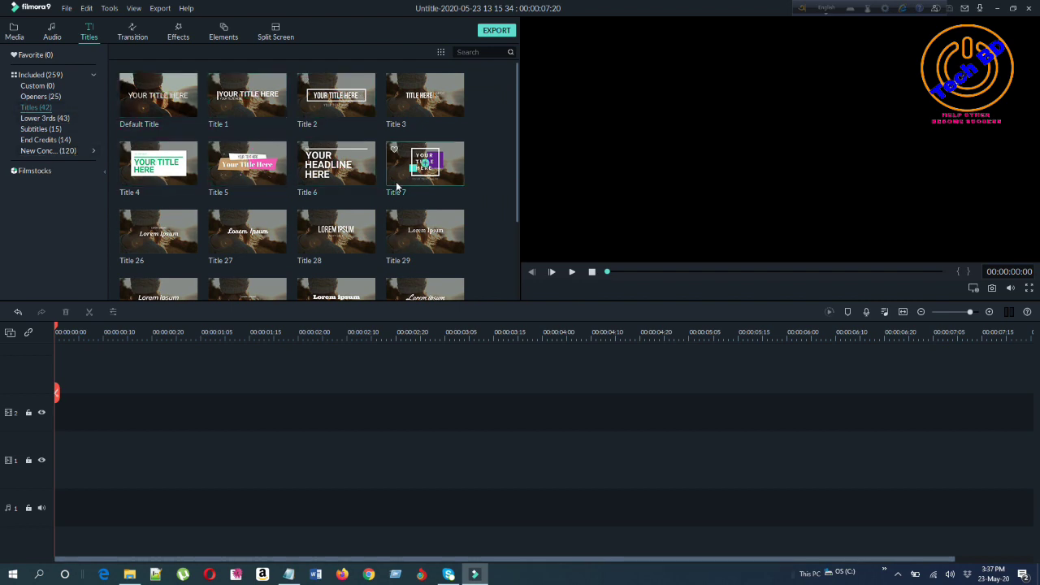
scroll(399, 203, down, 10)
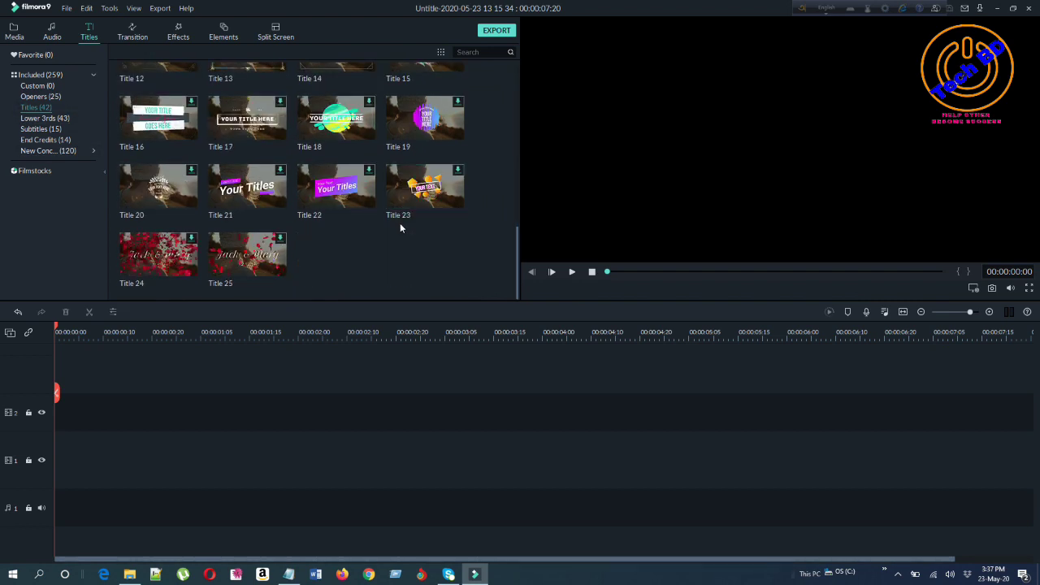
scroll(400, 229, up, 10)
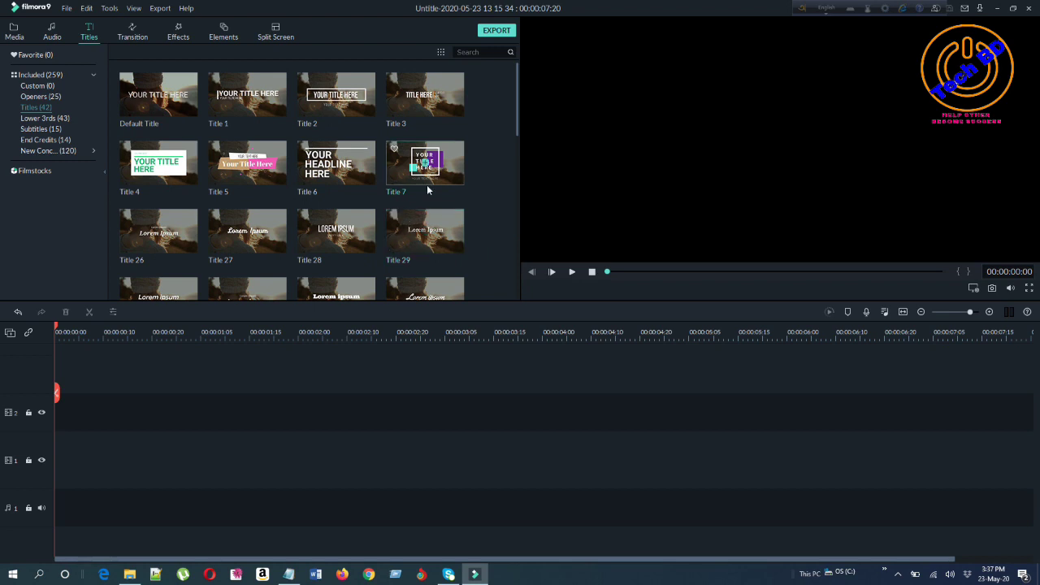
Examine the Lower 3rds, Subtitles, End Credits and New Conc... template categories in the title library.
click(45, 118)
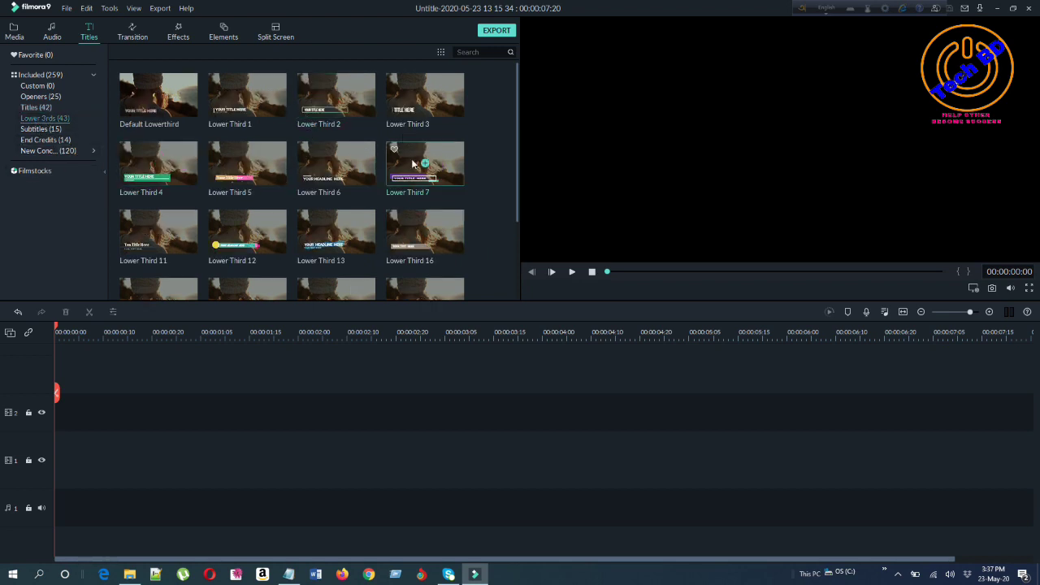
scroll(312, 161, down, 5)
scroll(312, 160, up, 5)
click(40, 129)
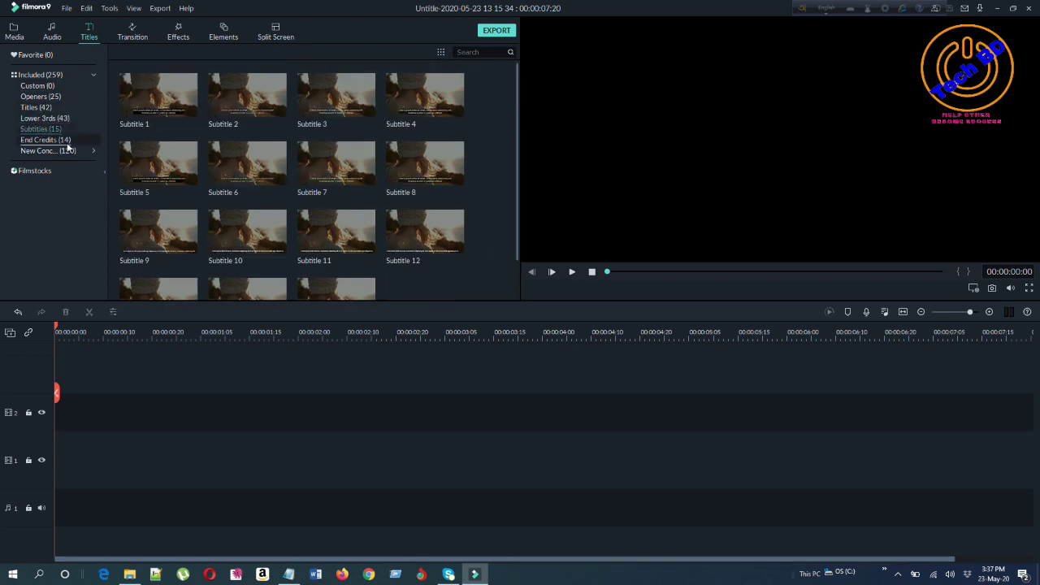
scroll(259, 292, down, 2)
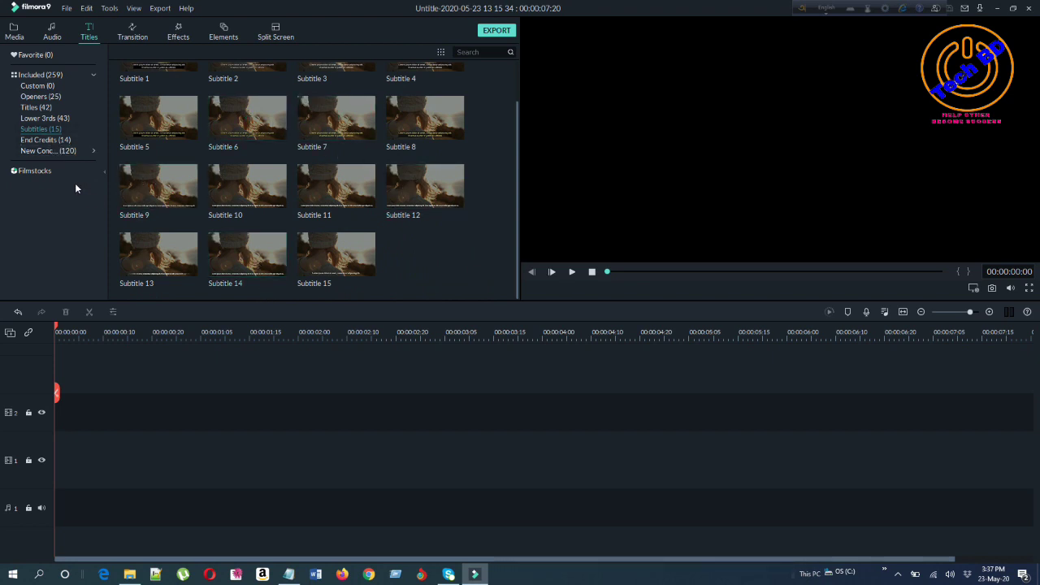
click(46, 141)
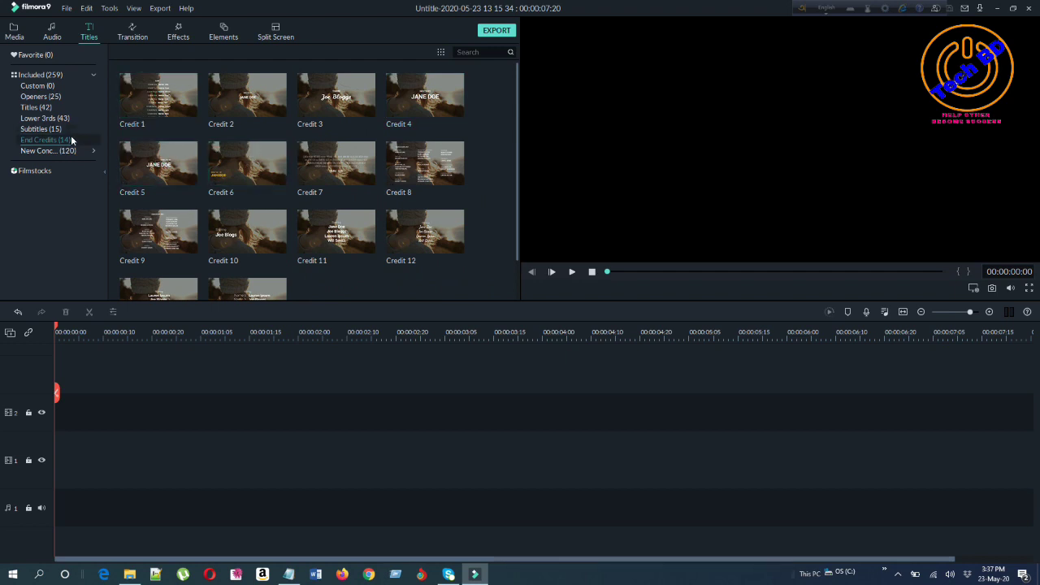
scroll(336, 97, down, 2)
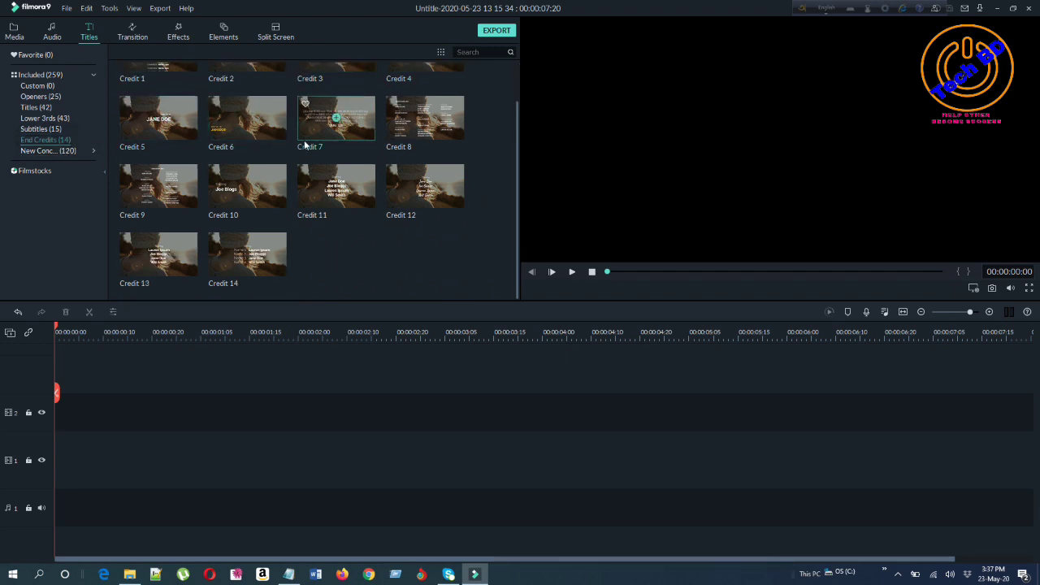
click(65, 151)
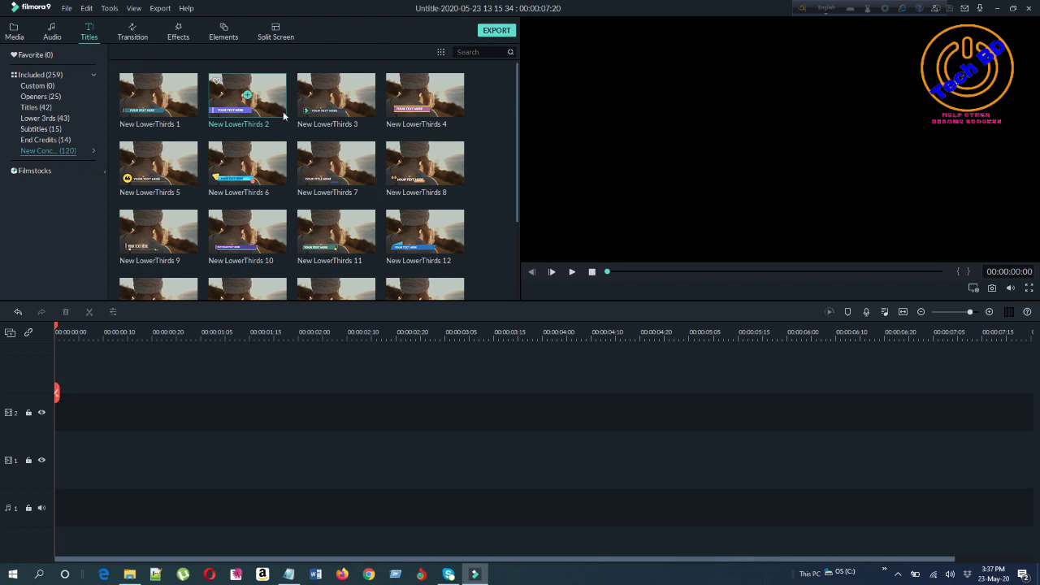
scroll(312, 213, down, 20)
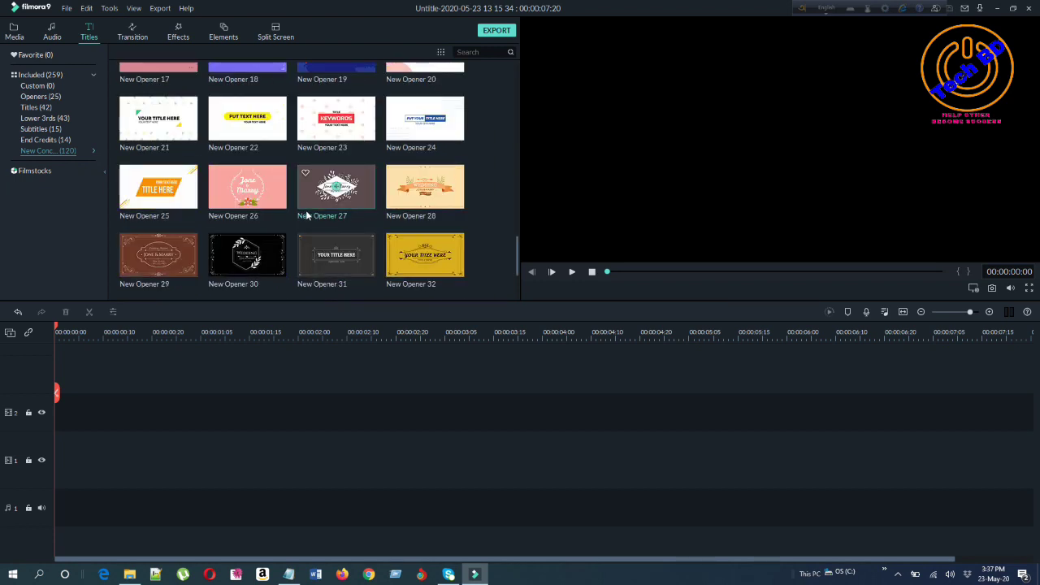
scroll(311, 213, up, 15)
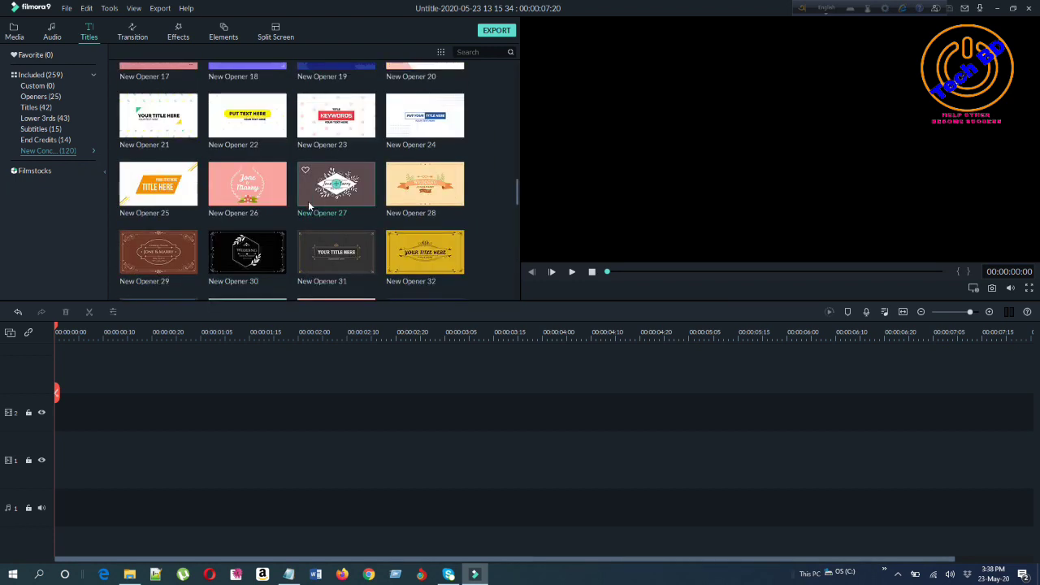
scroll(306, 210, up, 3)
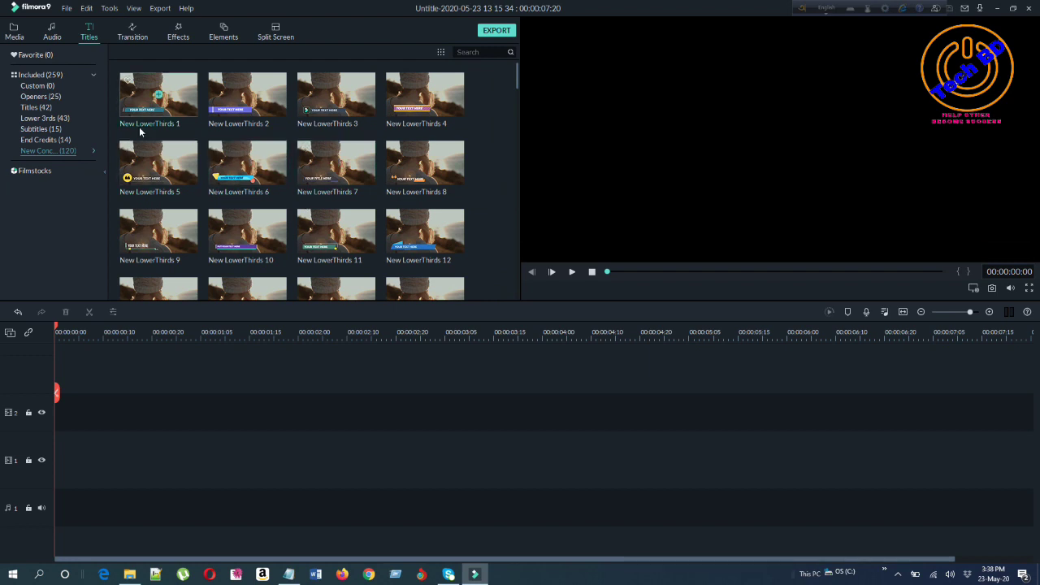
click(53, 141)
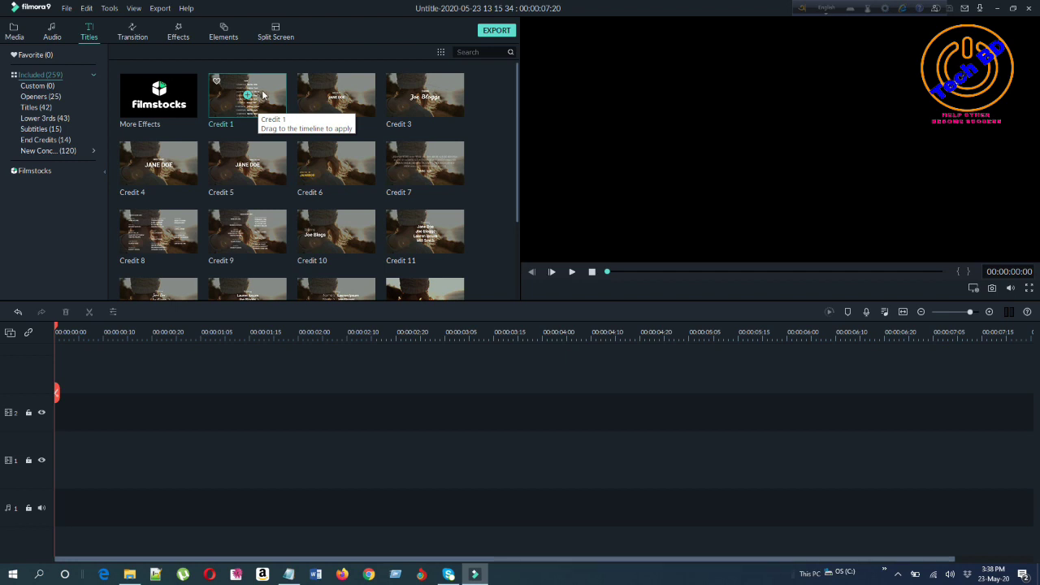
Preview the Credit 1 title template and place it at the start of video track 2.
click(271, 92)
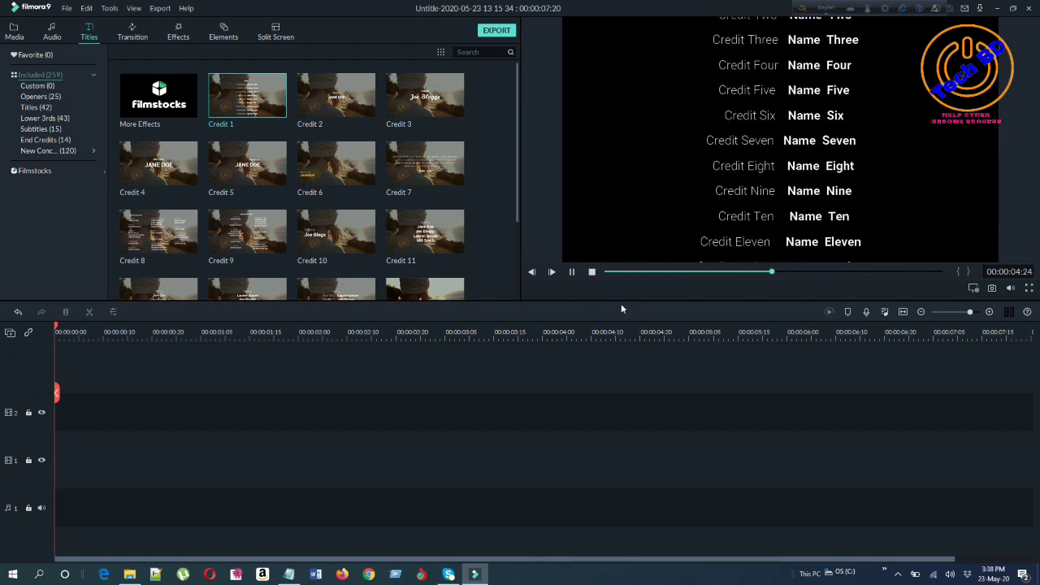
mouse_move(235, 100)
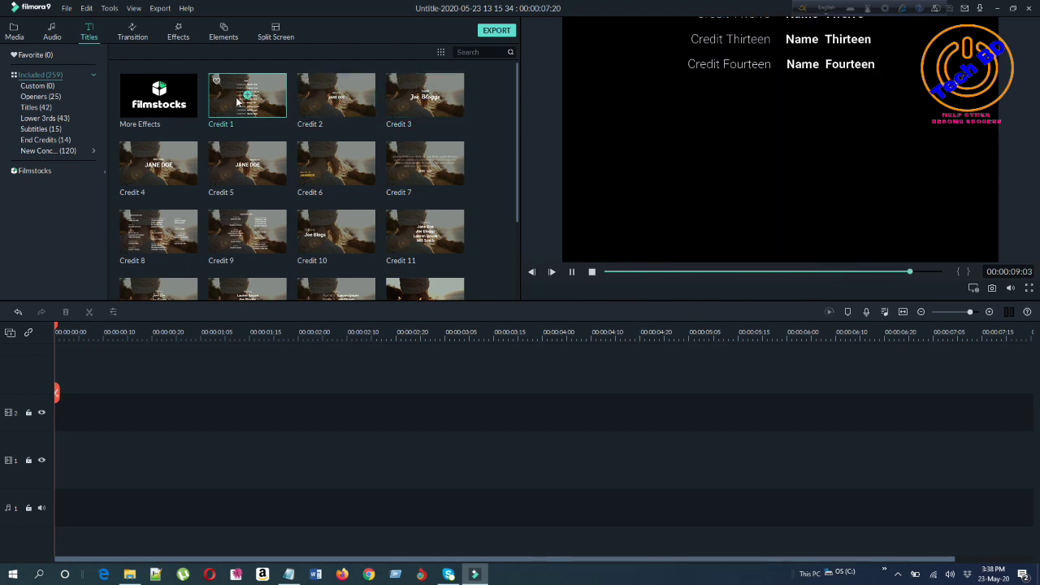
drag(236, 92, 152, 437)
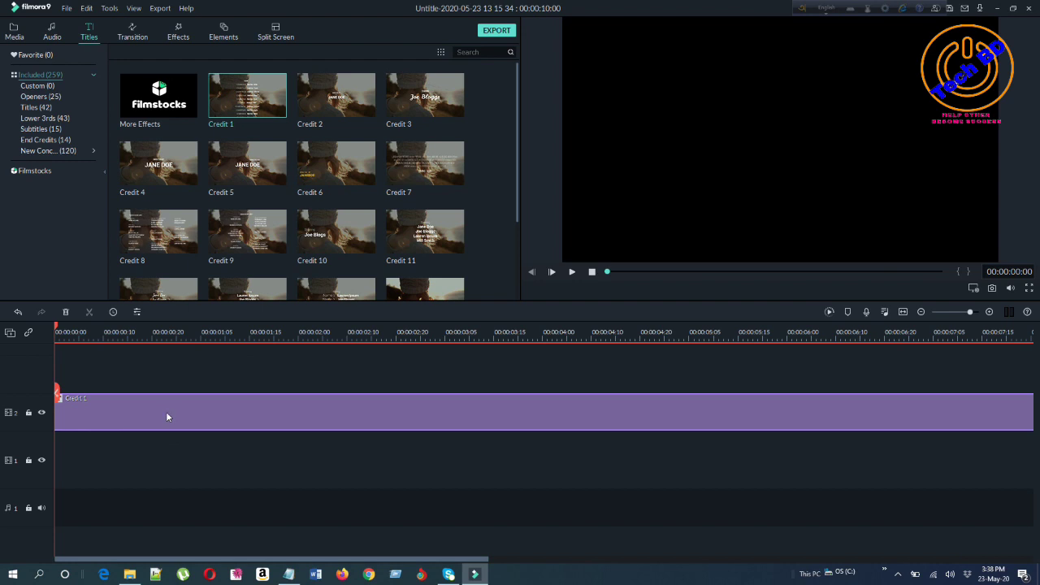
Replace all text of the Credit 1 clip with the lines "hdfujhv iuiuj f", "o89u8u 8fe" and "' b87u89uiojk".
double_click(166, 411)
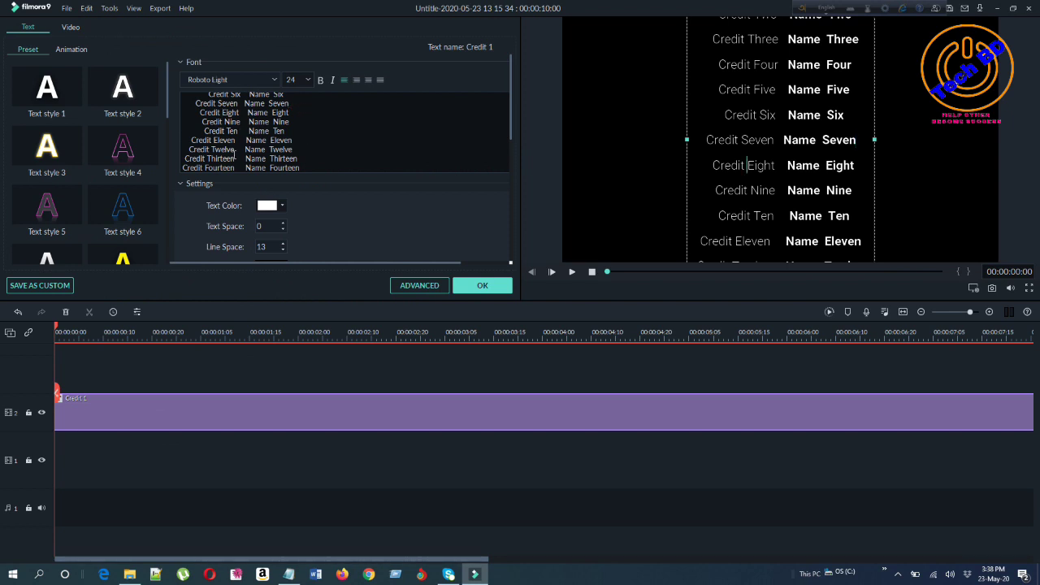
key(ctrl+a)
key(Delete)
text(hdfujhv iuiuj f)
key(Return)
text(o89u8u 8fe)
key(Return)
key(Return)
text(' b87u89uio)
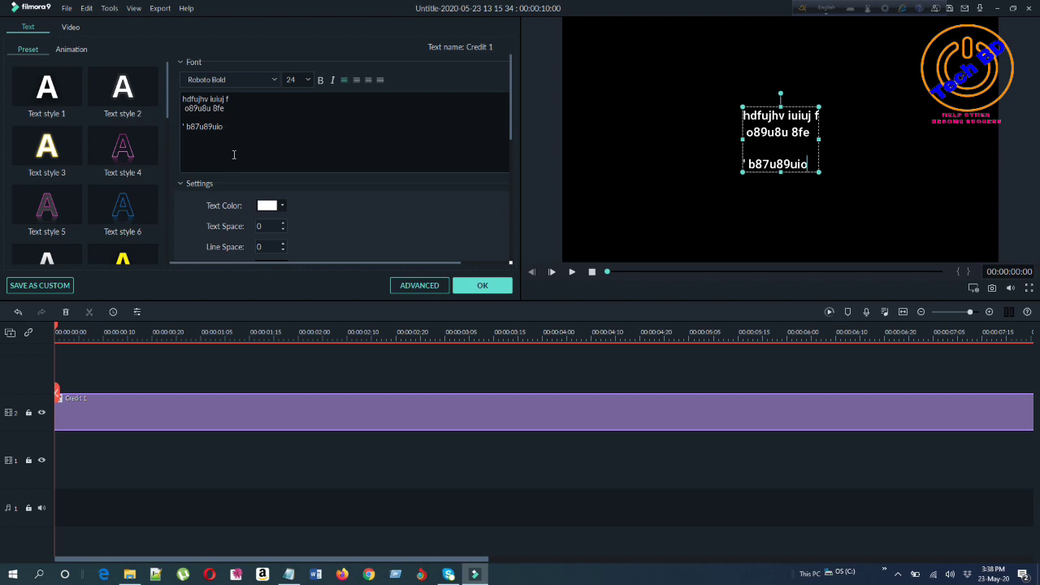
text(jk)
key(alt+f)
key(Right)
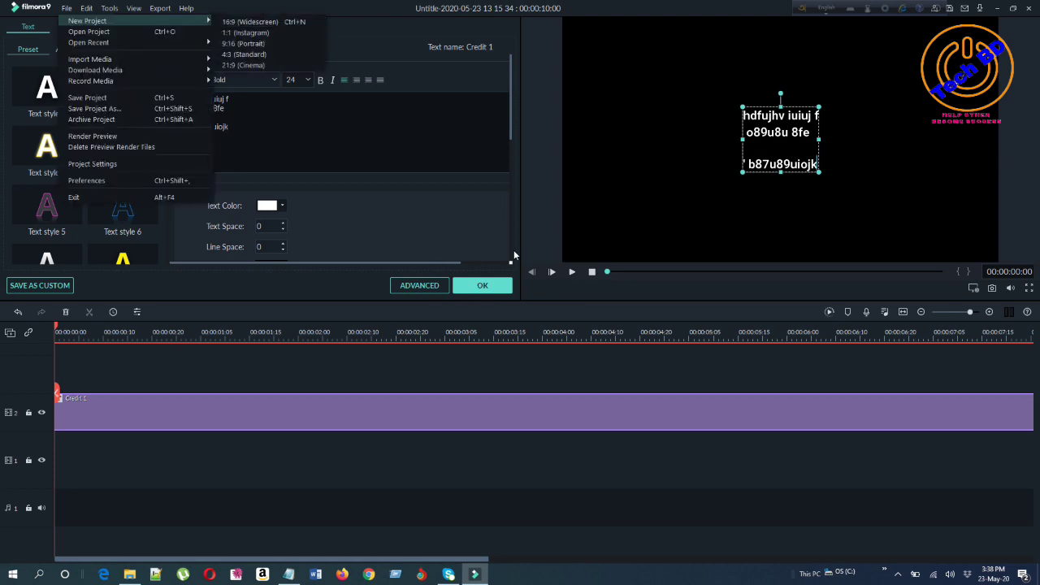
click(449, 145)
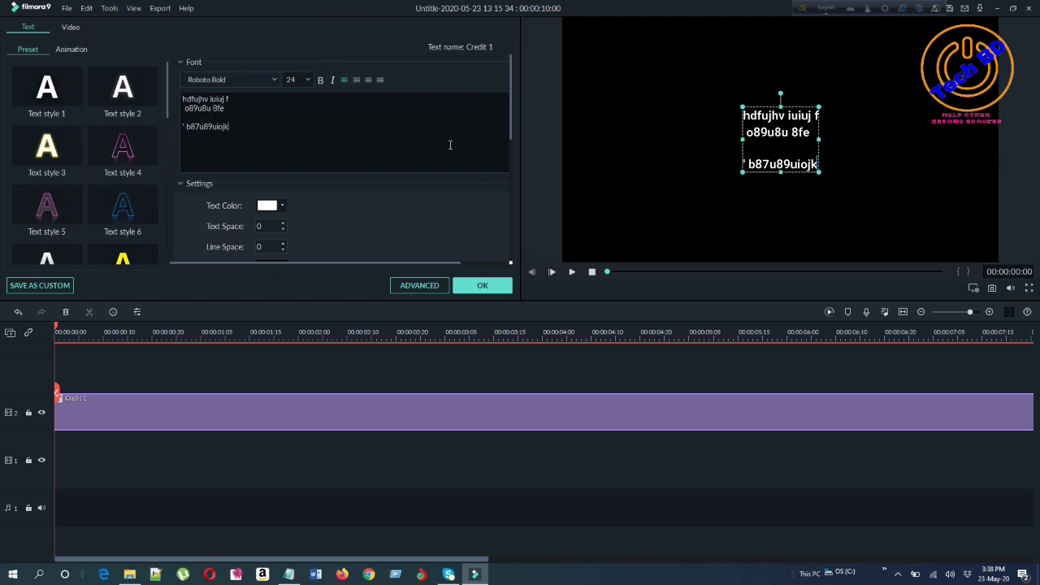
Undo the credit text edit and the clip's placement, and redo only the placement of Credit 1.
key(ctrl+z)
key(ctrl+z)
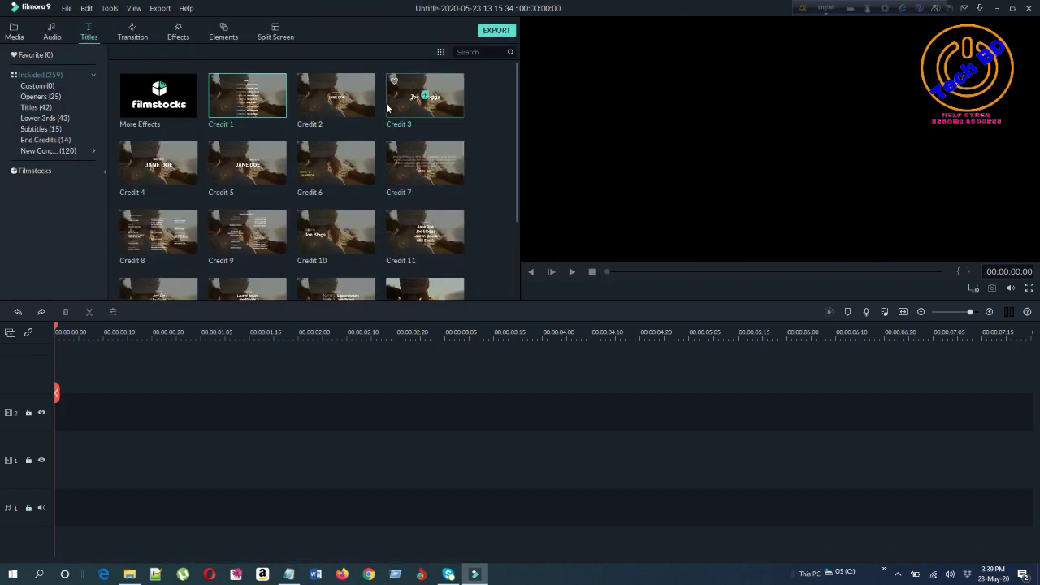
key(ctrl+y)
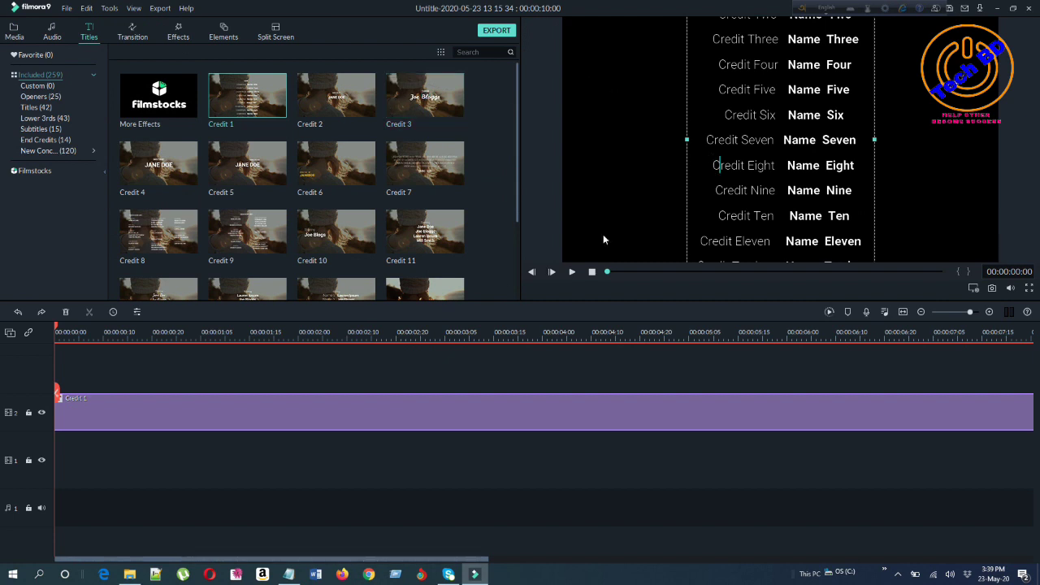
Play the Credit 1 clip from the start of the timeline to check the scrolling credits.
click(571, 273)
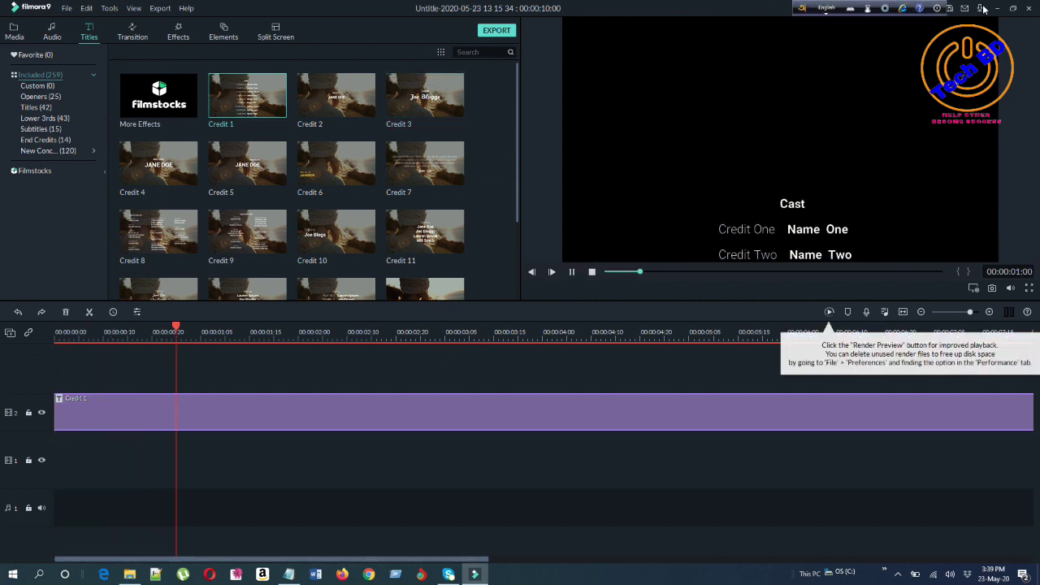
key(ctrl+shift+slash)
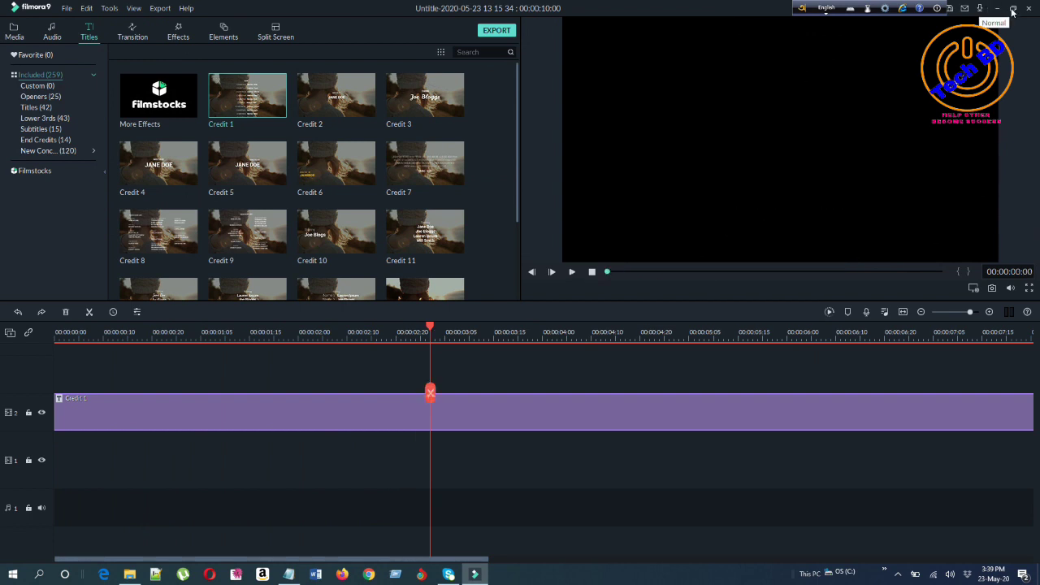
Show the desktop and open This PC in File Explorer.
key(super+d)
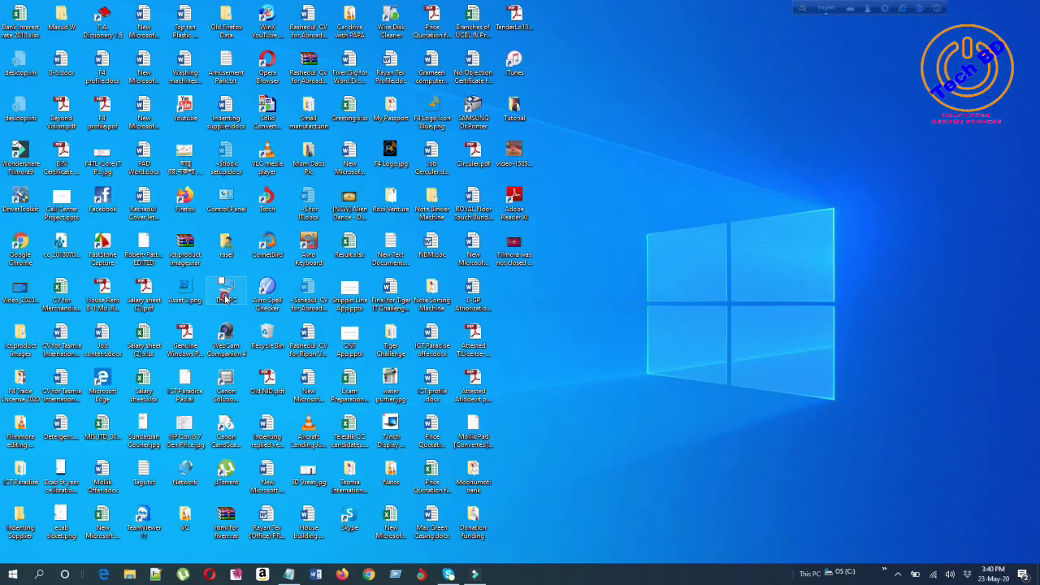
key(super+e)
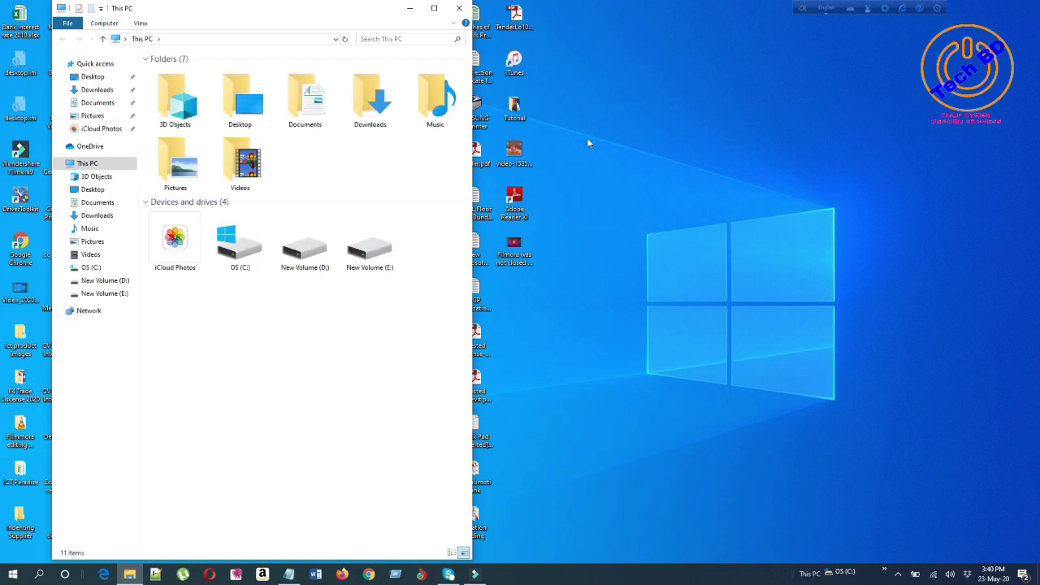
Browse drive E: through Bangladesh Life to the Indoor folder and select the dinosaur-fight MP4 video.
double_click(369, 244)
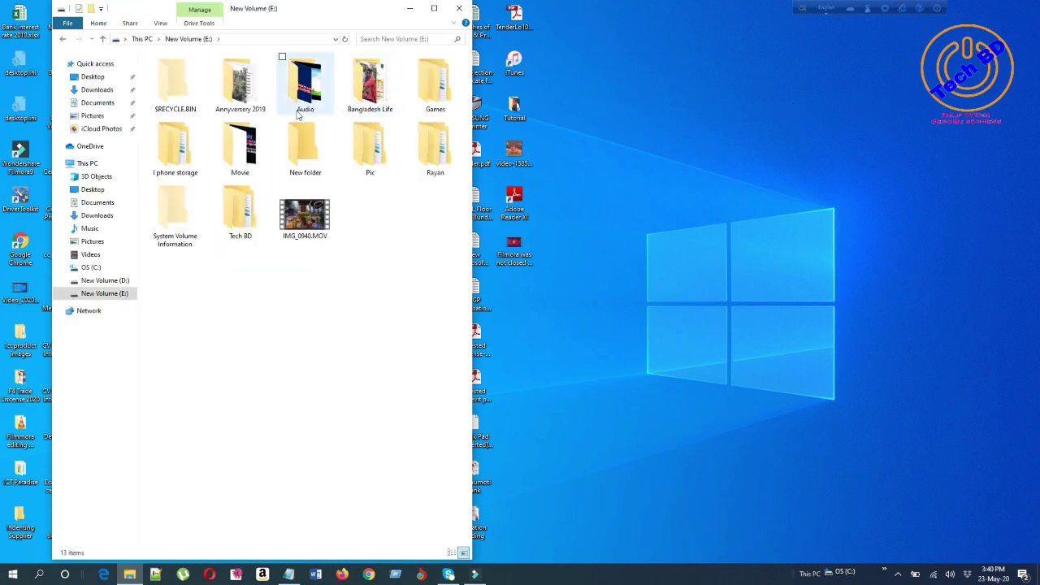
double_click(380, 91)
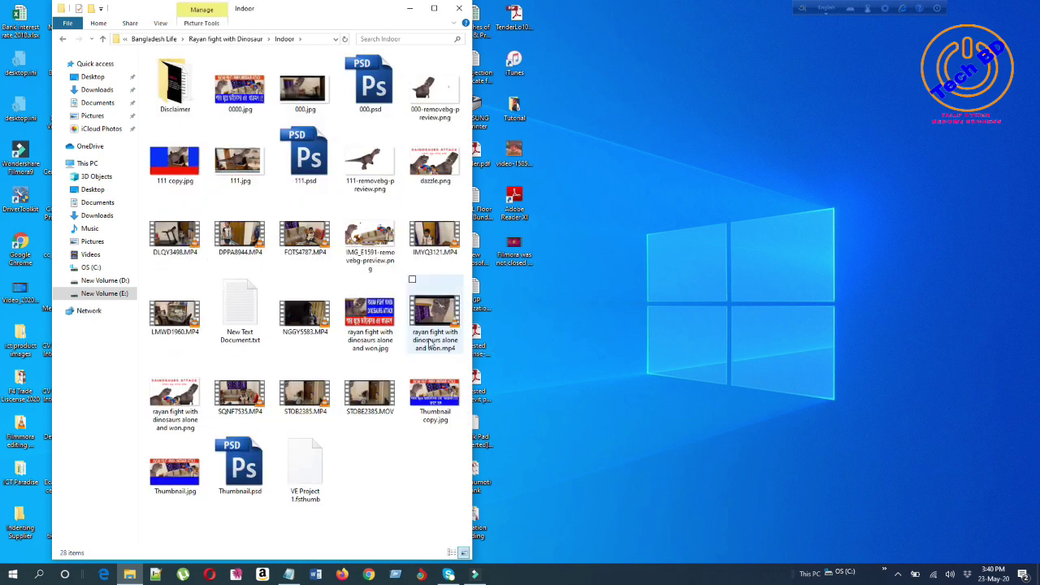
click(440, 323)
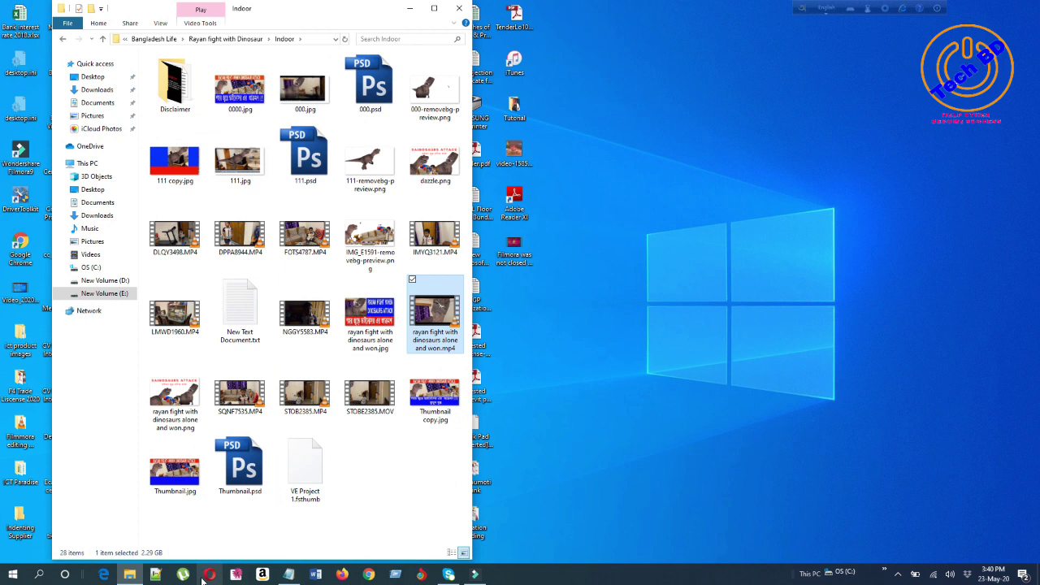
Switch back to Filmora9, import the selected MP4 into the project media with proxy files enabled, and maximize the window.
click(475, 575)
drag(668, 127, 1007, 102)
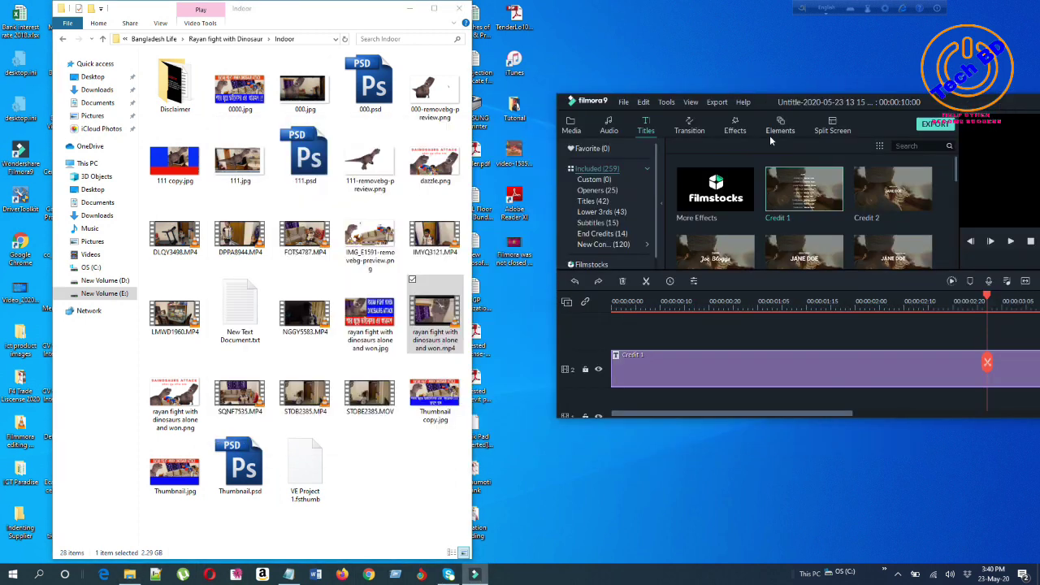
click(573, 132)
drag(426, 319, 772, 224)
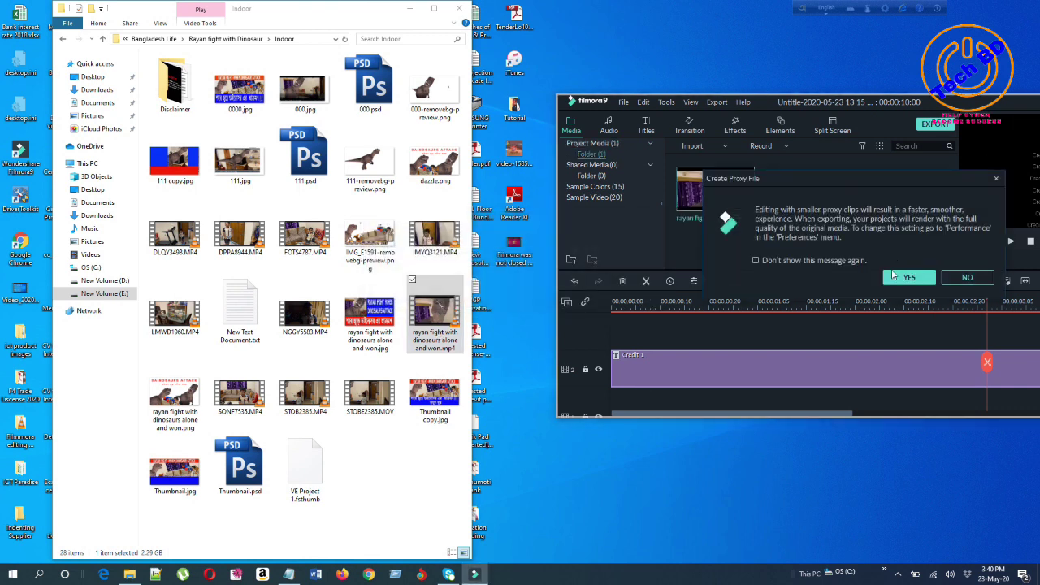
click(904, 278)
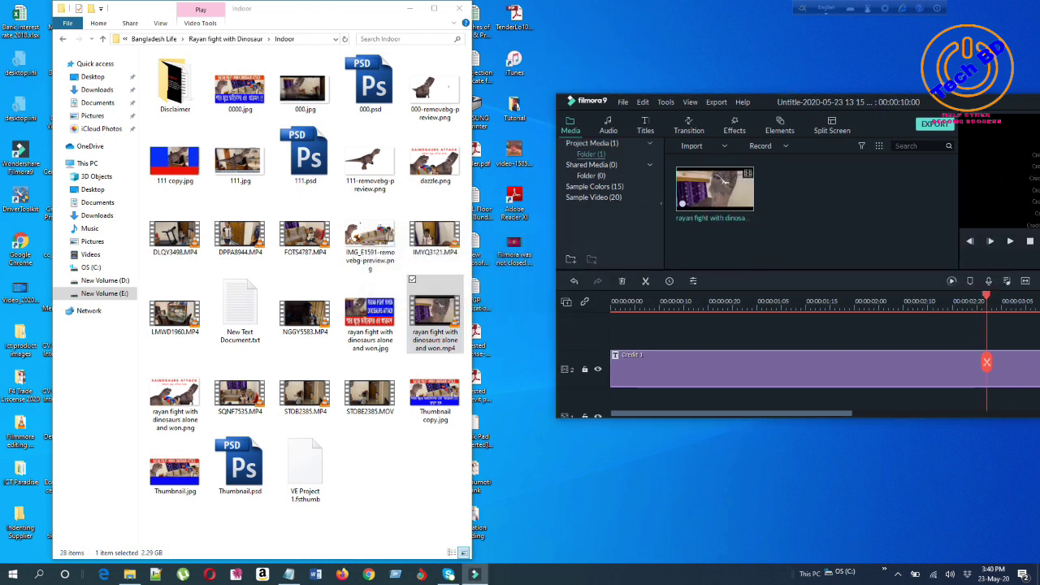
drag(1010, 95, 785, 78)
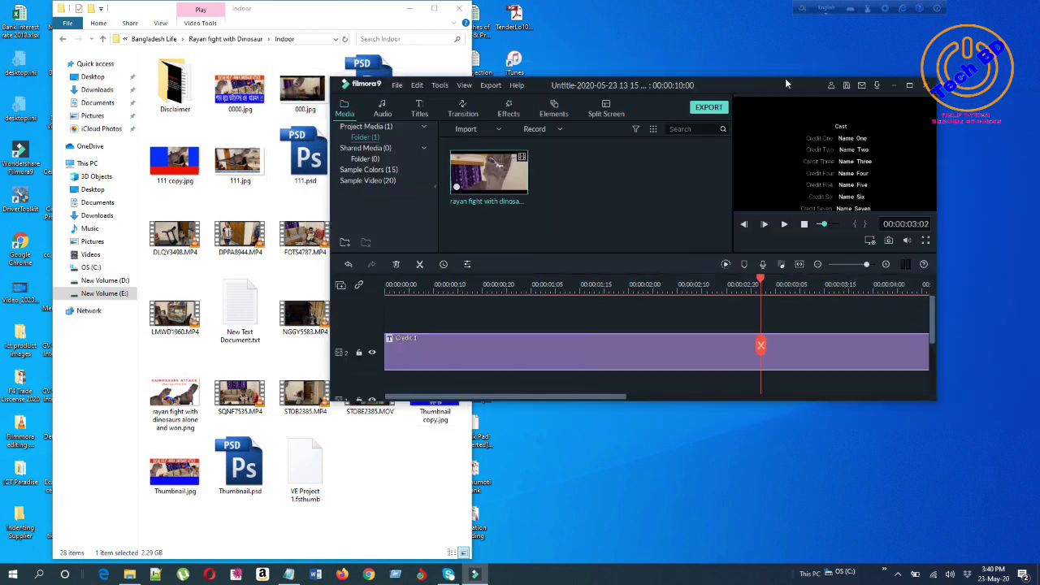
click(902, 87)
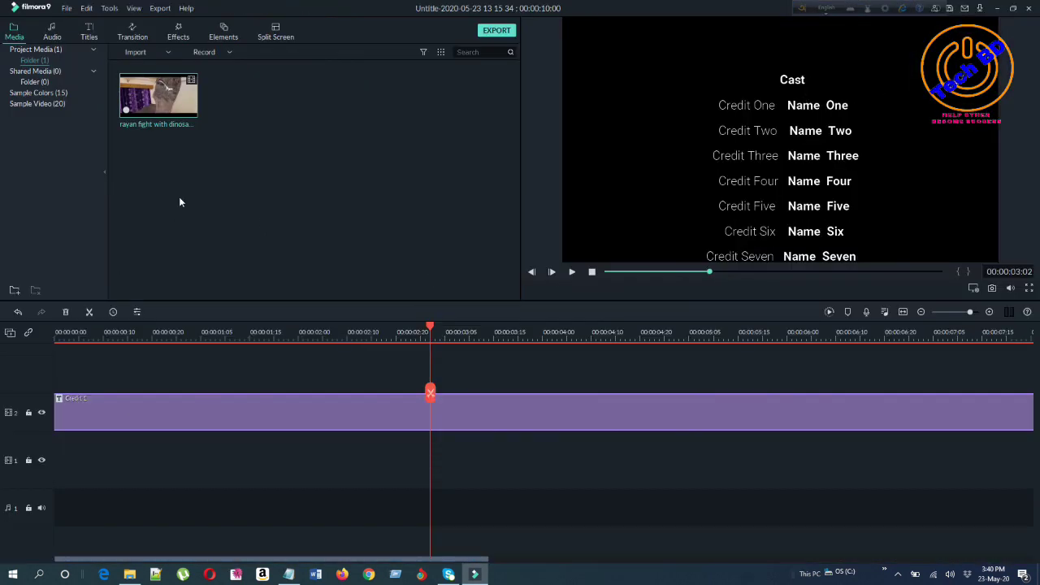
Place the imported video at the start of video track 1, beneath Credit 1, and play from the beginning.
click(158, 96)
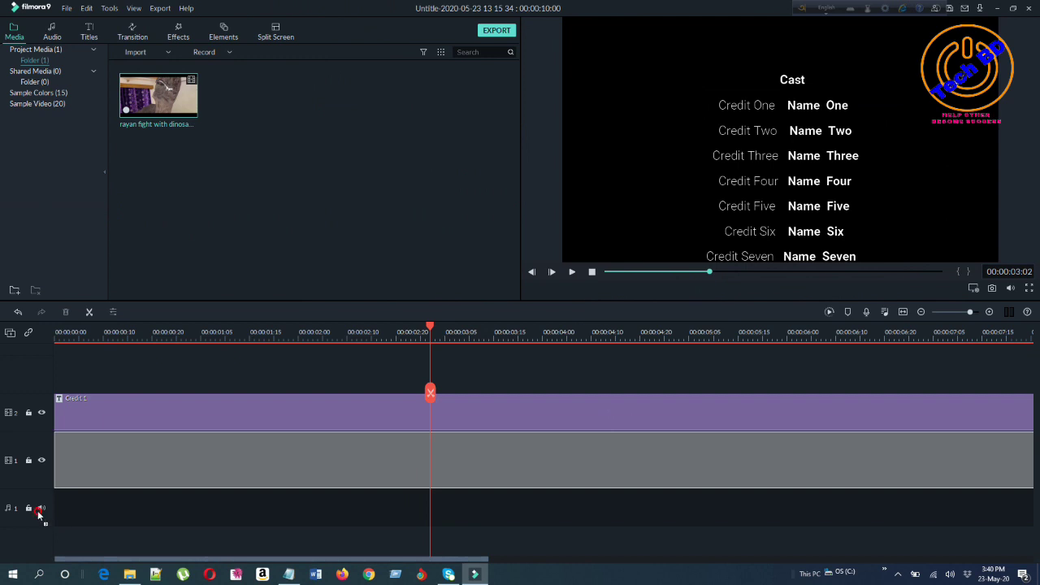
click(514, 308)
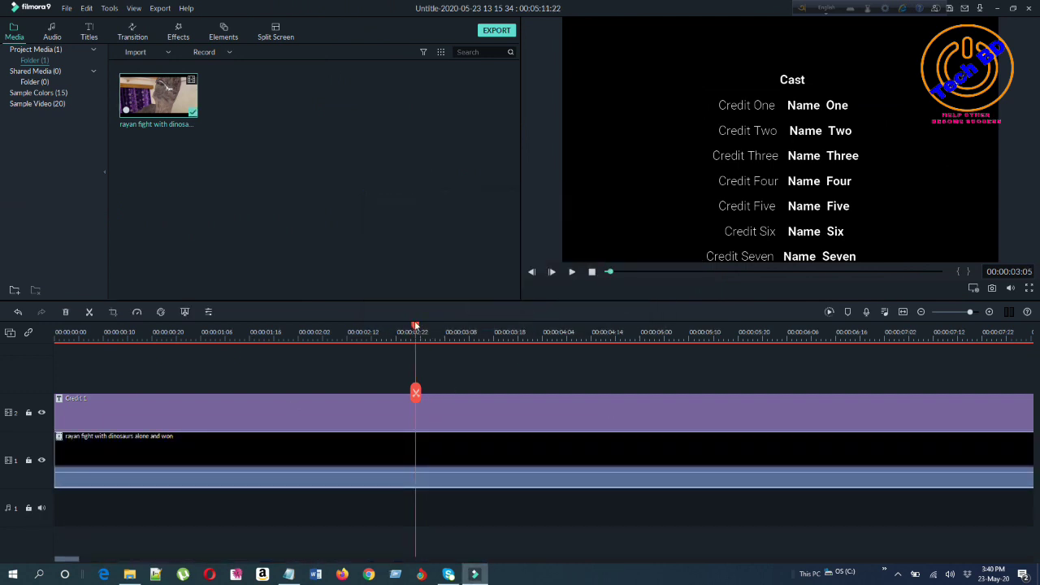
drag(415, 325, 4, 350)
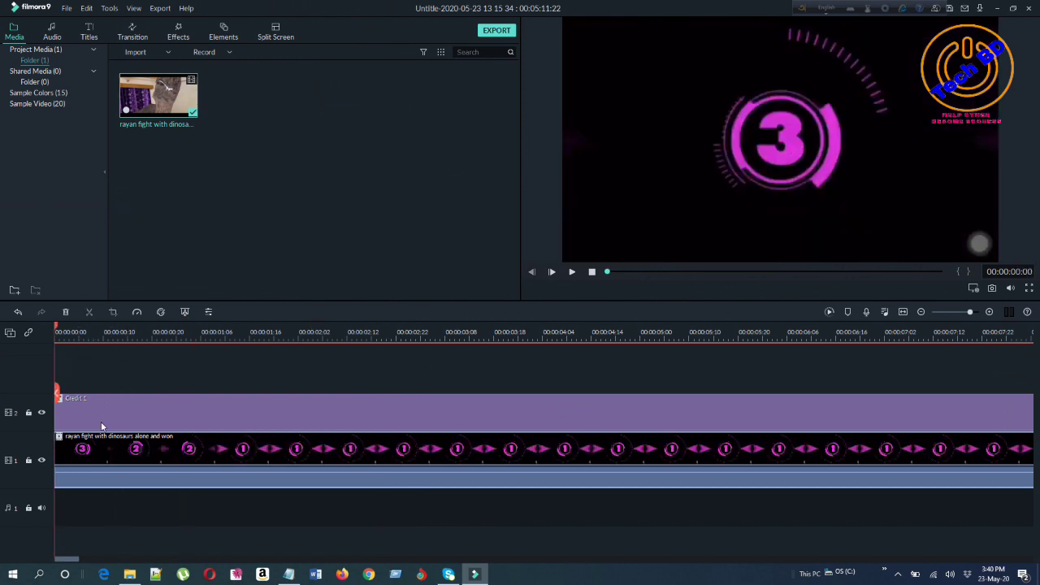
click(572, 272)
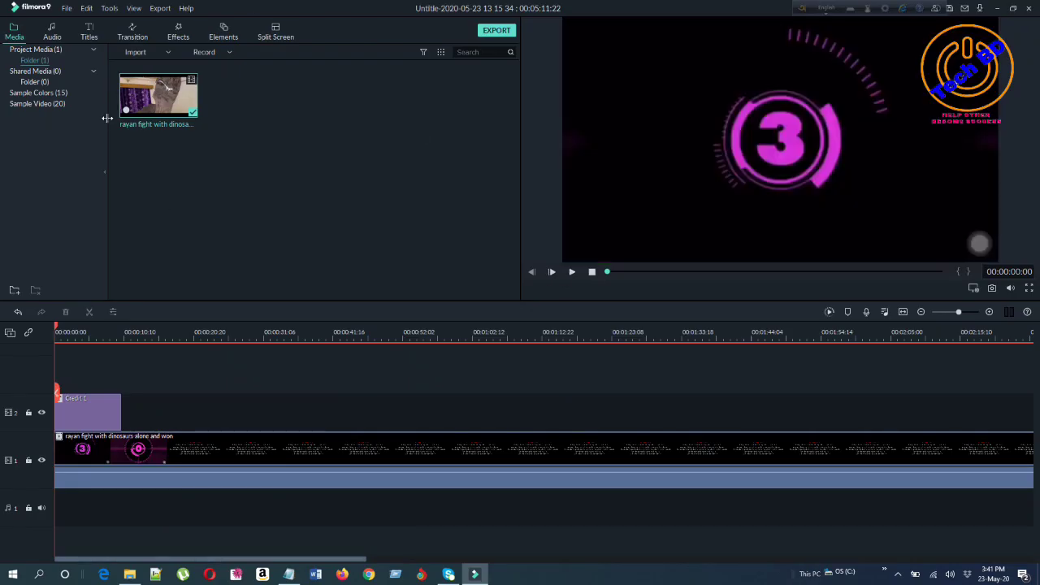
Add the Credit 2 title to video track 2 and reposition it to start at about 00:00:43.
click(88, 36)
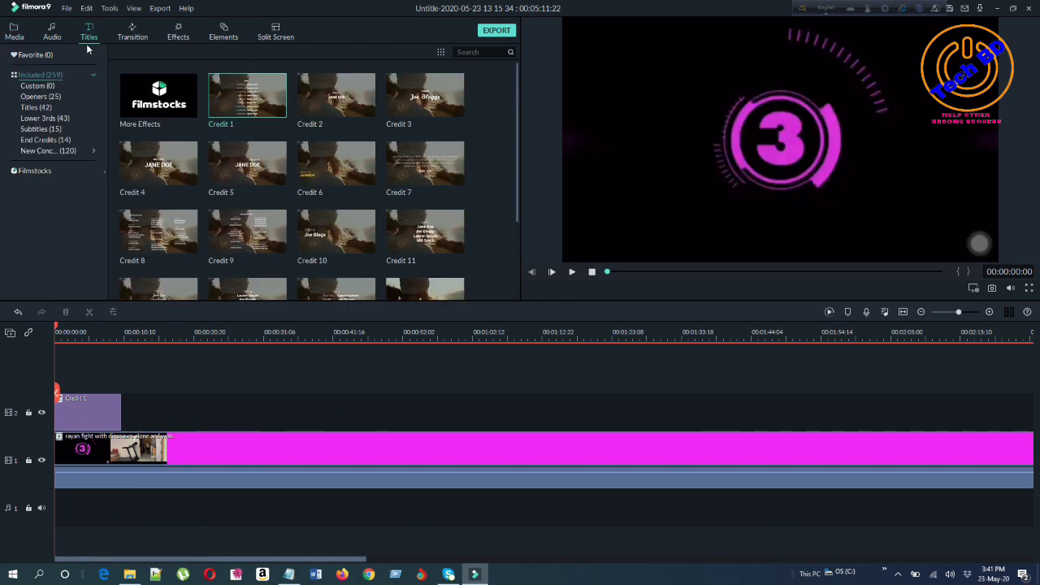
mouse_move(355, 118)
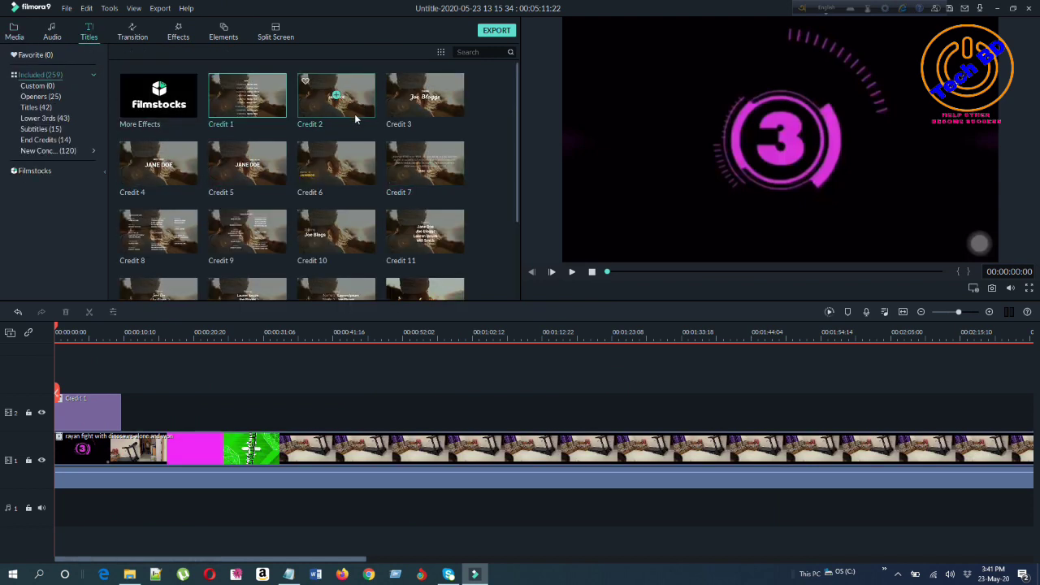
click(330, 100)
drag(285, 258, 189, 414)
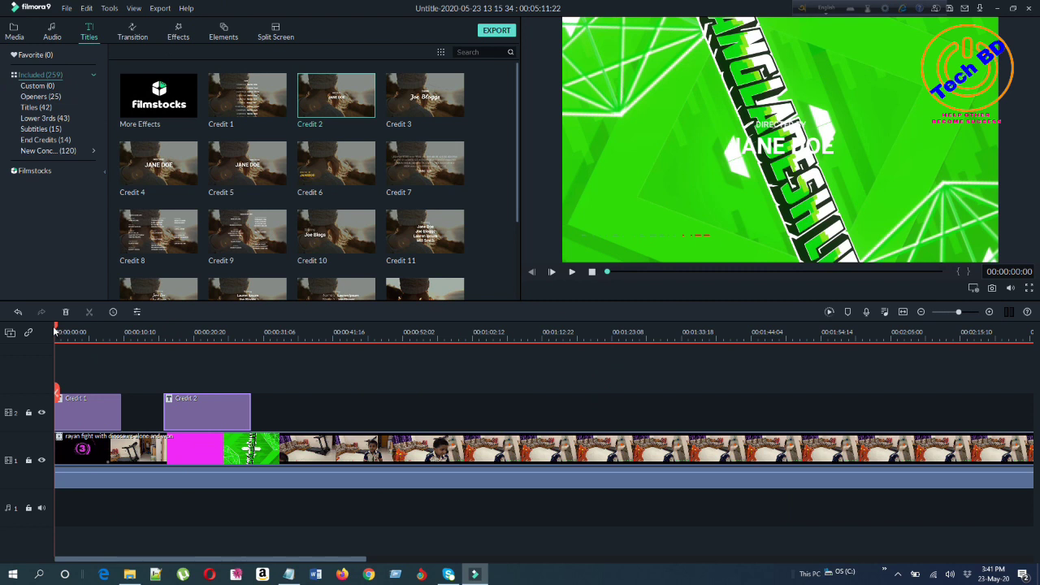
drag(187, 423, 408, 431)
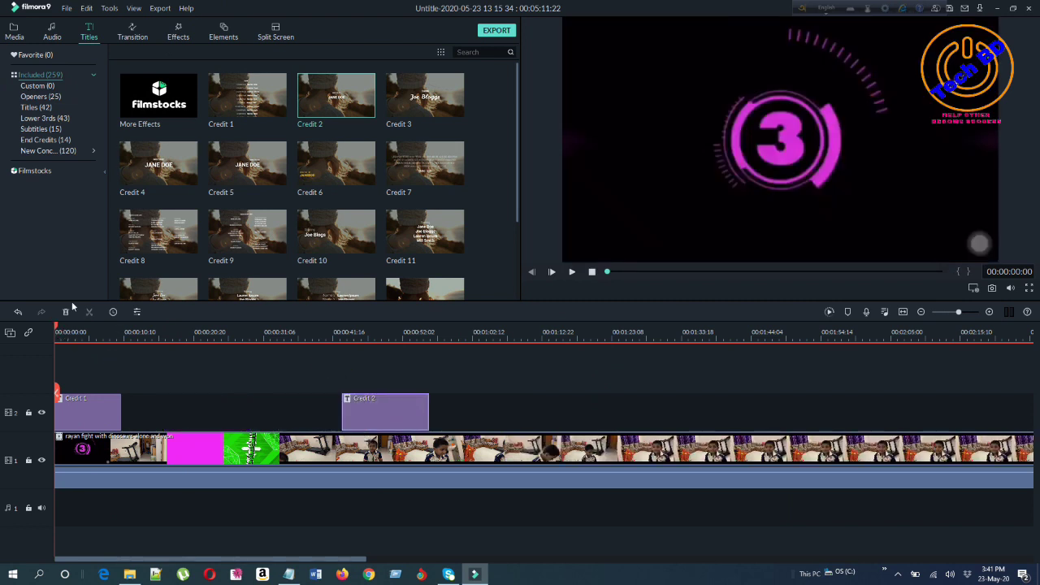
Play the timeline from the start of the Credit 2 clip to check the title over the video.
drag(57, 329, 342, 331)
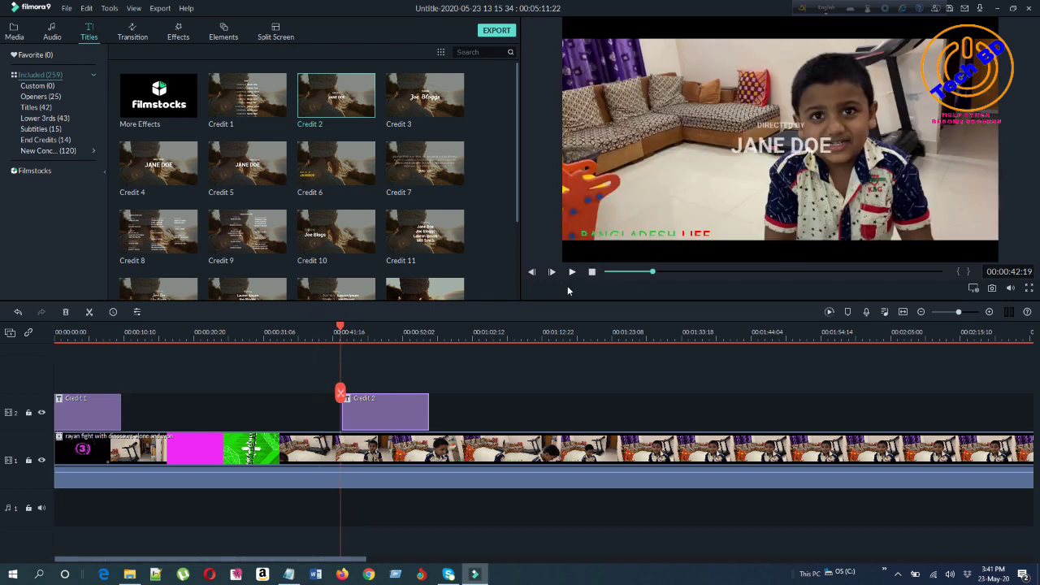
click(571, 272)
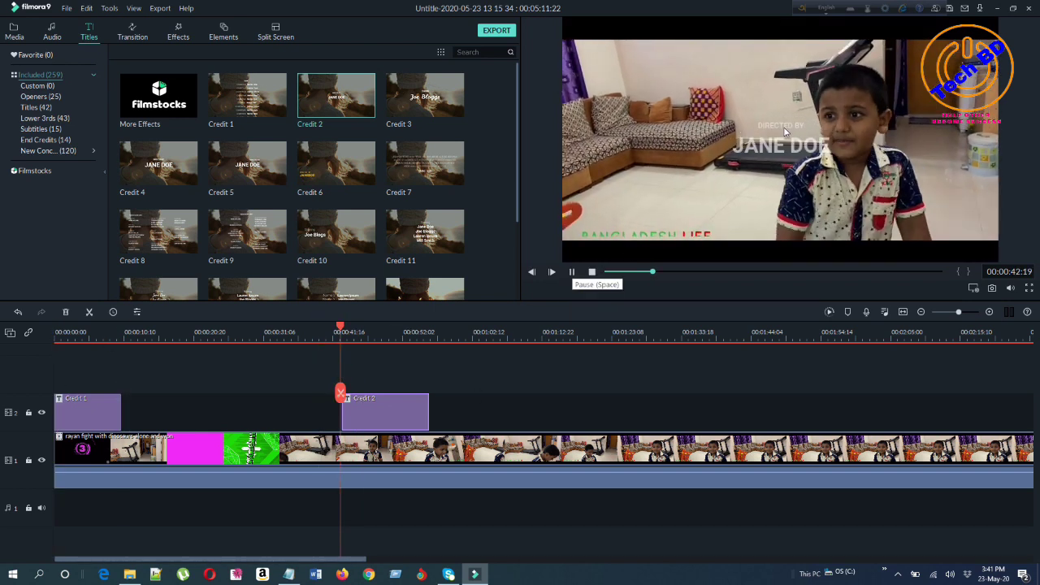
click(381, 408)
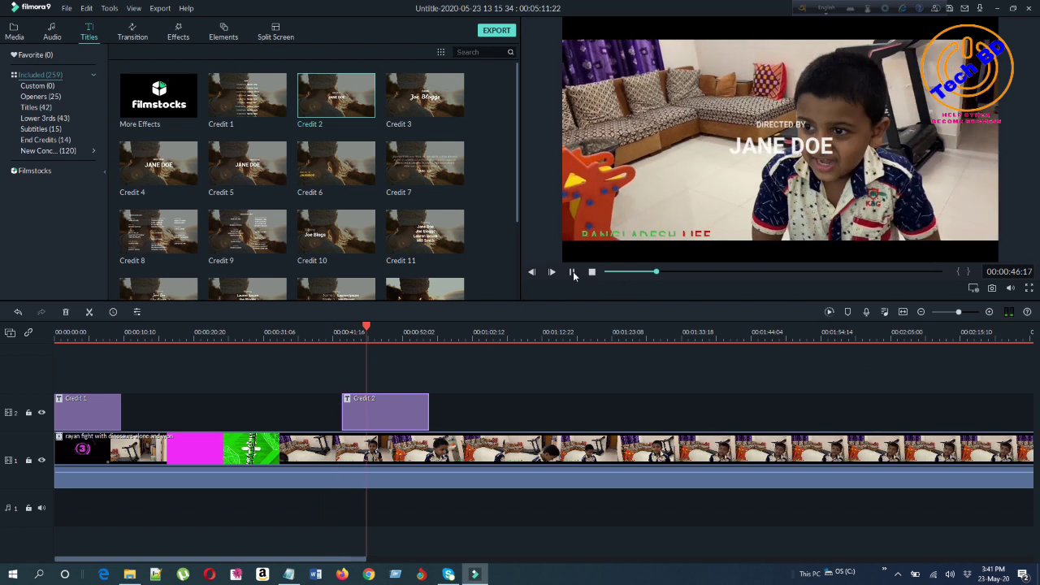
mouse_move(1013, 248)
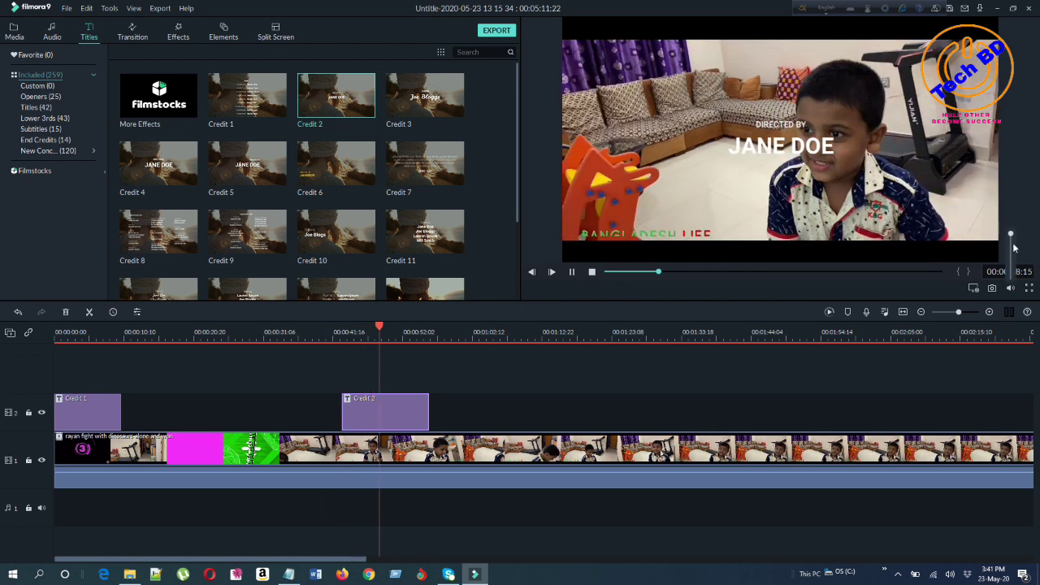
click(574, 273)
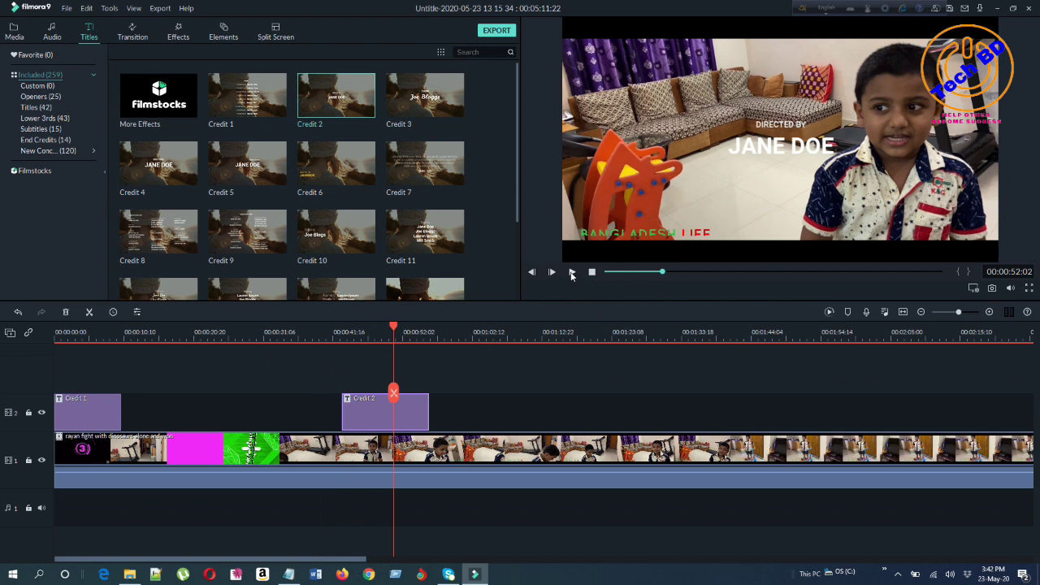
click(572, 273)
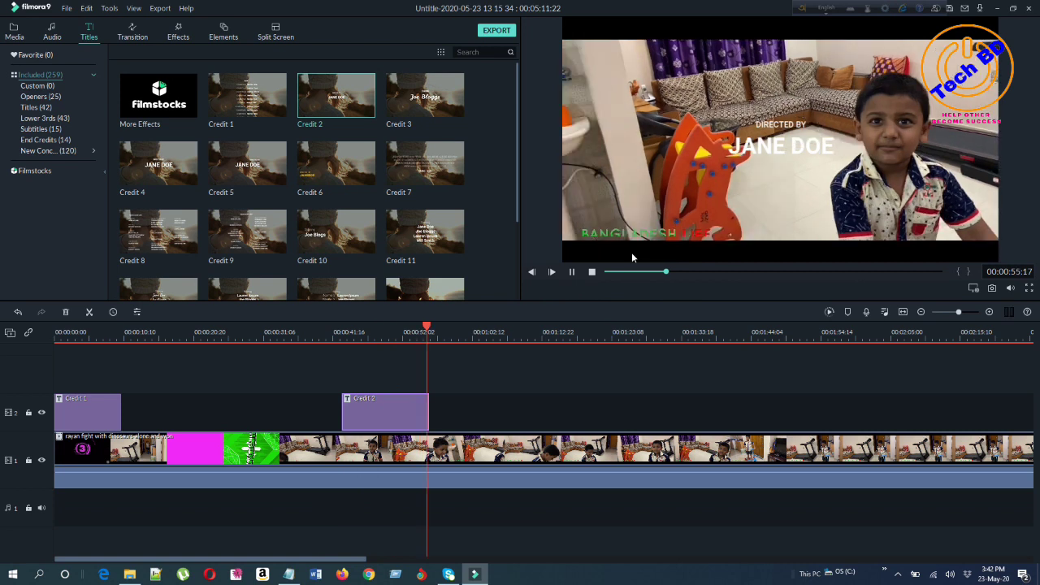
Open the Credit 2 clip's text for editing, trim the name line to its first letter and replace "DIRECTED BY" with "Tech BD".
drag(433, 325, 362, 351)
click(384, 403)
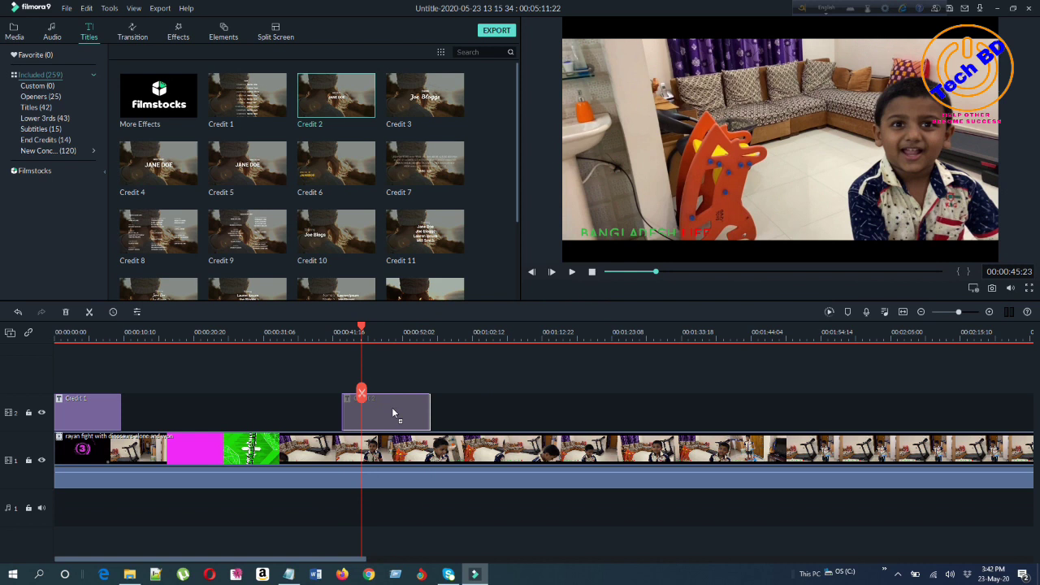
double_click(397, 412)
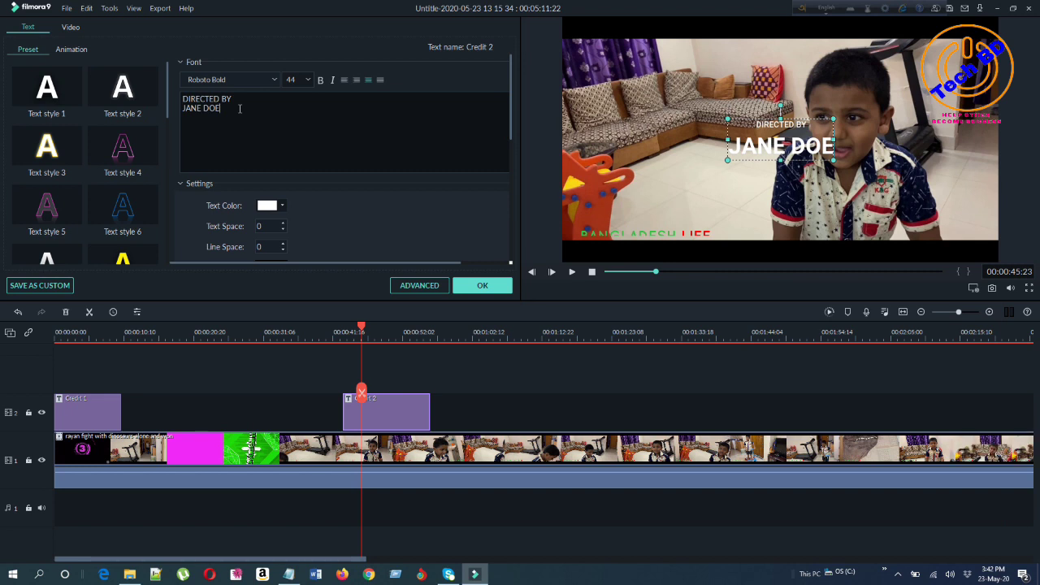
key(BackSpace)
key(BackSpace)
key(BackSpace)
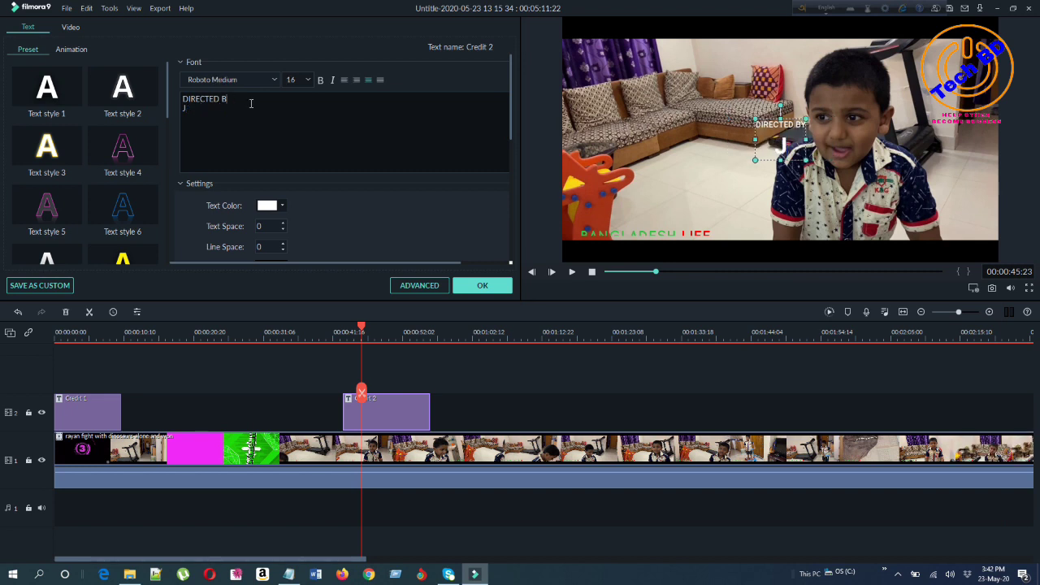
text(Tech BD)
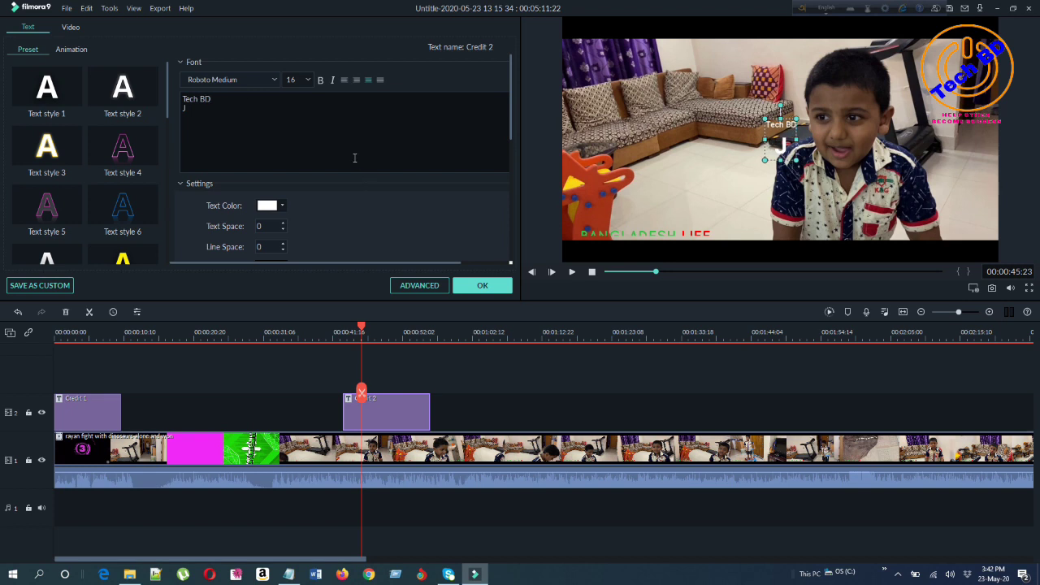
Set the "Tech BD" line's font size to 40, remove the leftover letter J below it, and apply the title edit.
key(shift+Home)
click(307, 79)
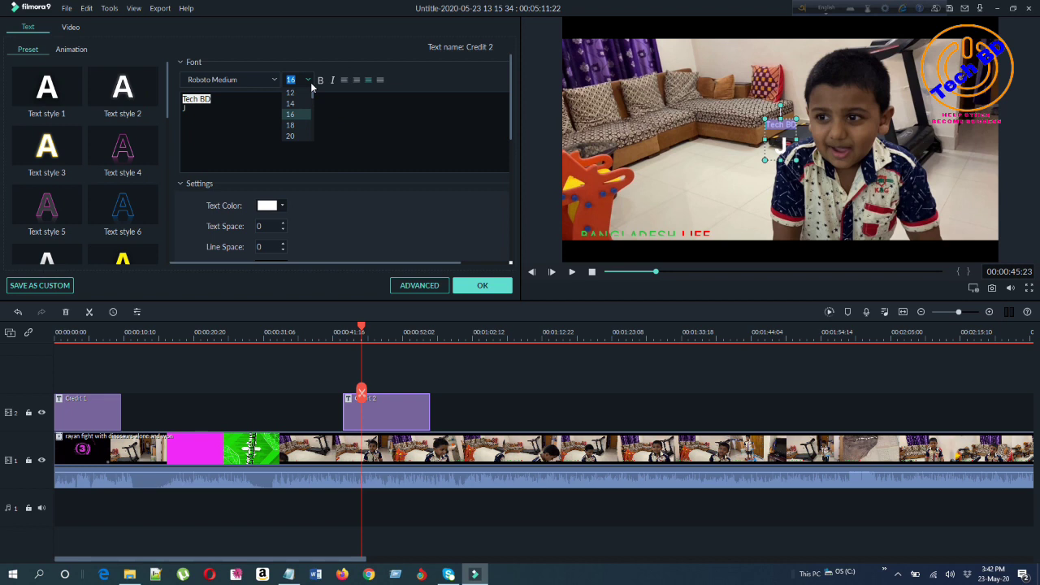
scroll(298, 137, down, 3)
click(298, 136)
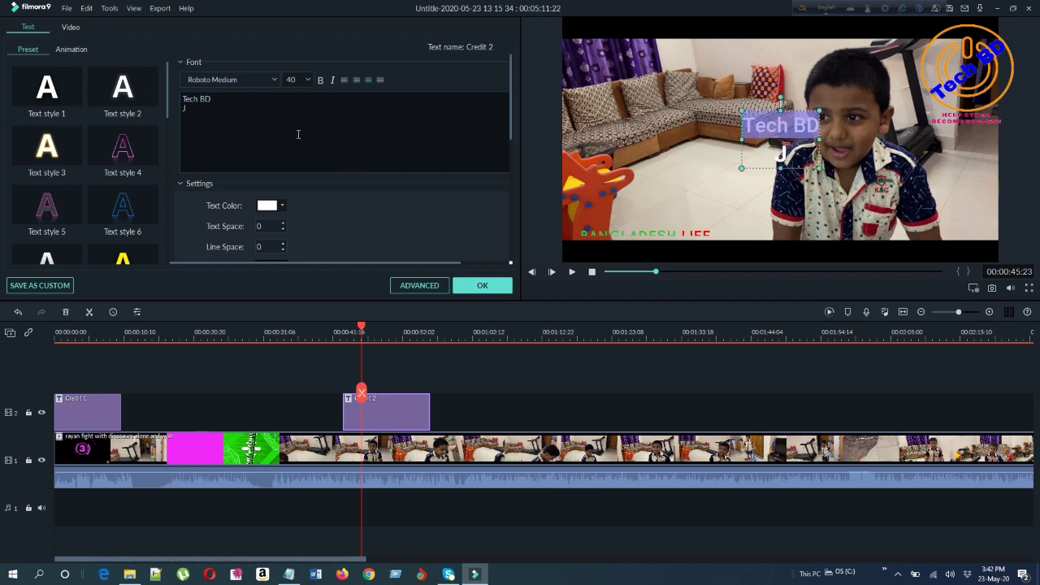
key(ctrl+z)
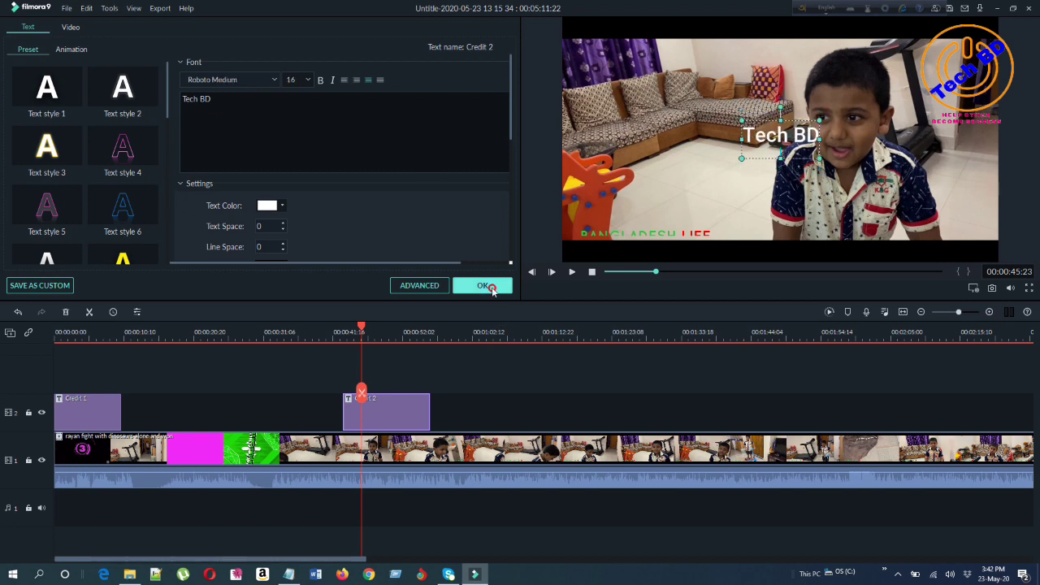
click(491, 284)
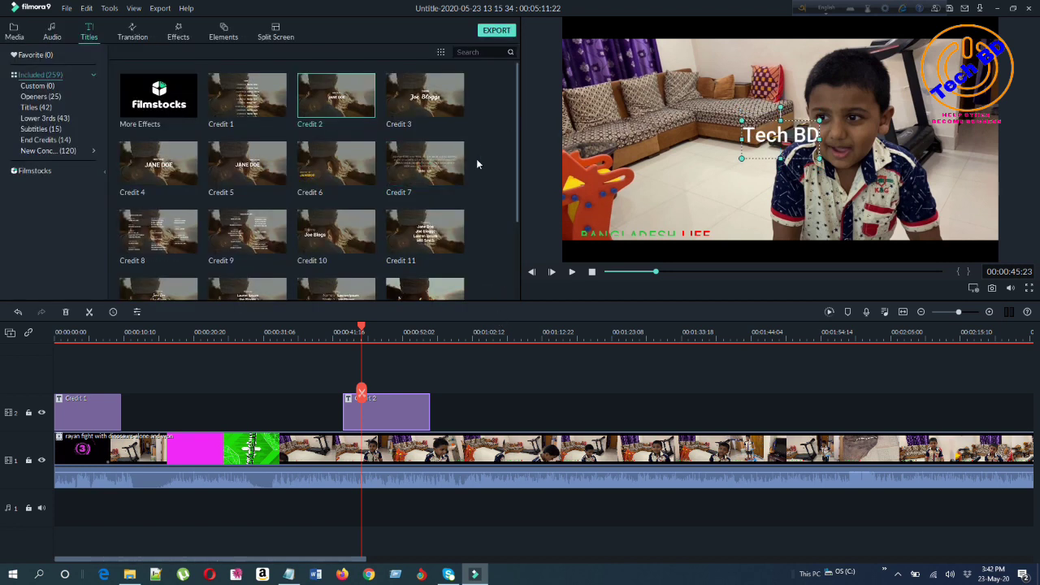
Browse the included title templates, open the Subtitles category and preview Subtitle 2.
scroll(473, 165, down, 10)
scroll(472, 165, up, 10)
scroll(472, 166, down, 9)
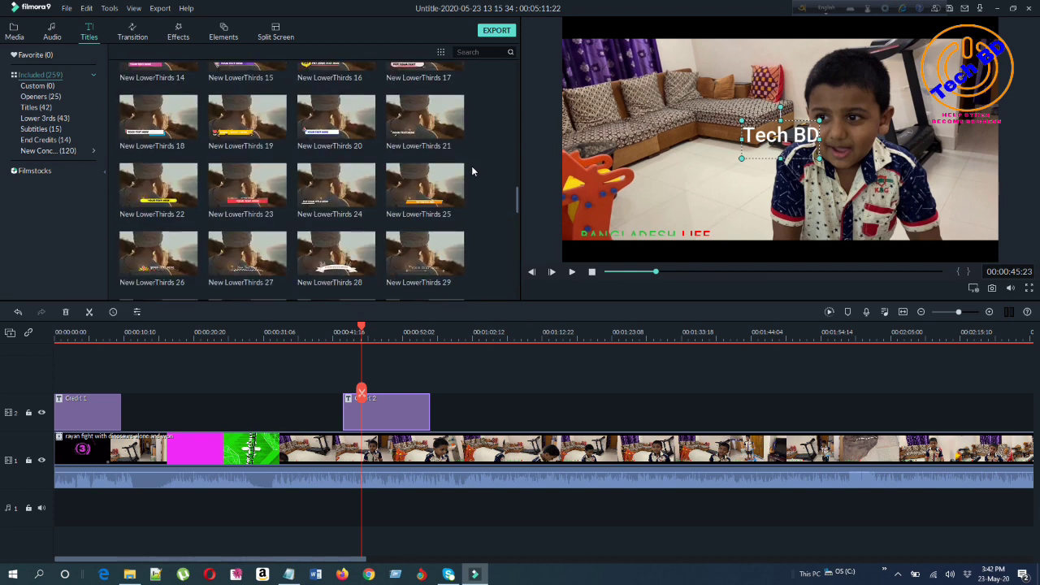
click(41, 128)
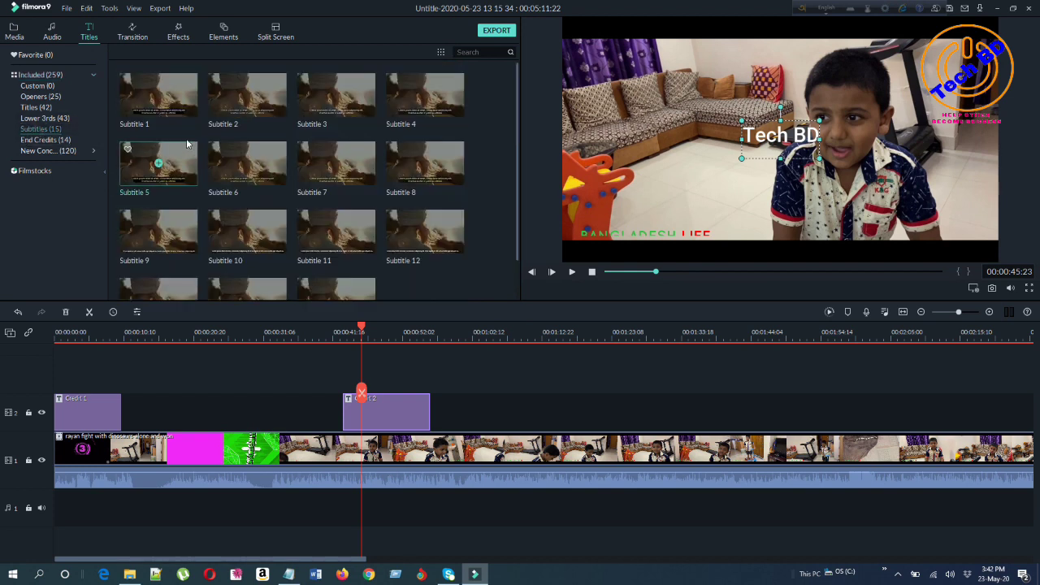
click(264, 106)
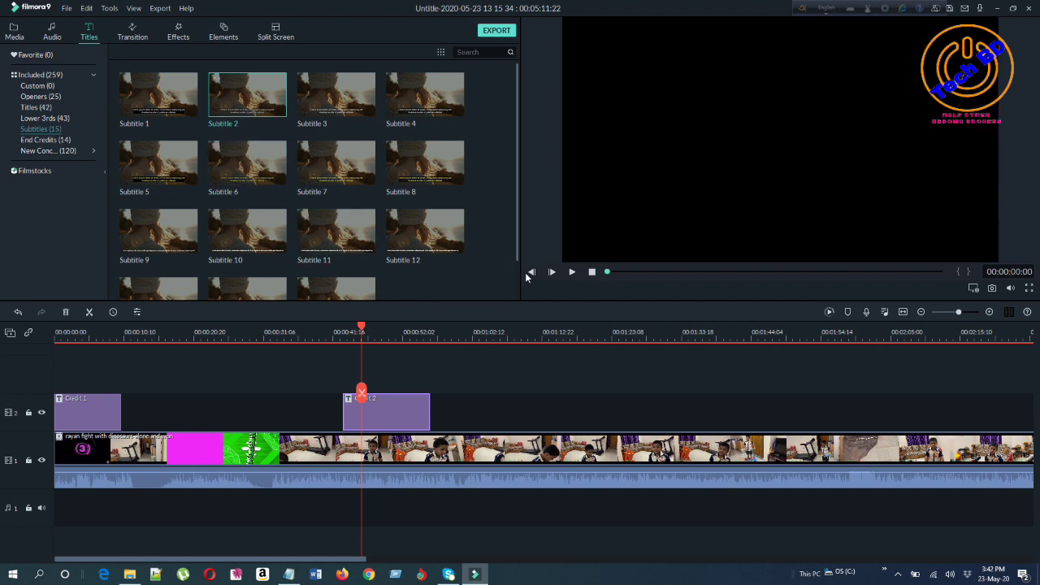
click(572, 272)
click(572, 272)
Place Subtitle 2 on video track 2 at about 00:01:06, after Credit 2, and move the playhead onto it.
drag(562, 328, 508, 410)
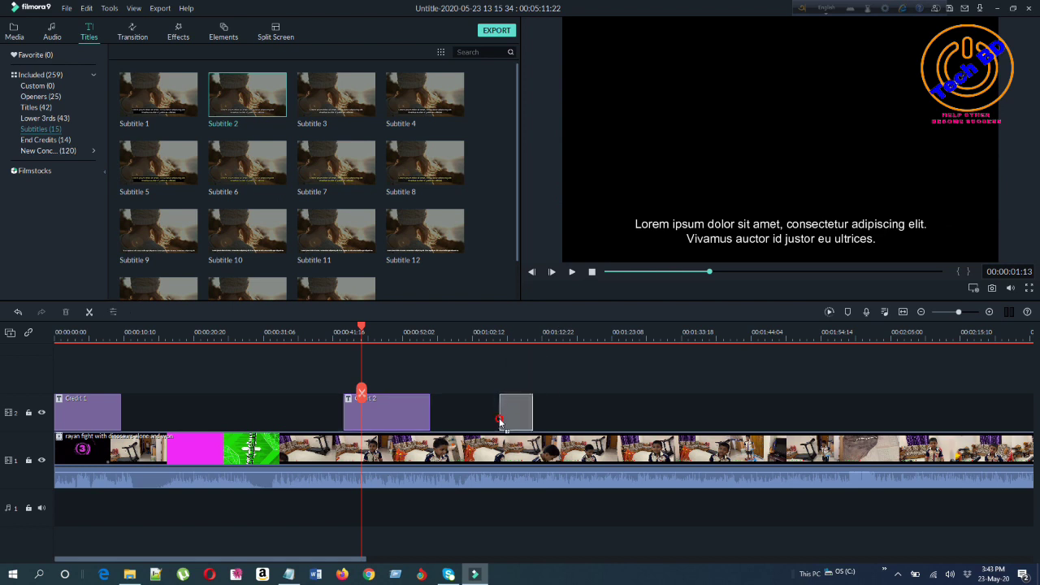
click(433, 364)
drag(432, 365, 537, 375)
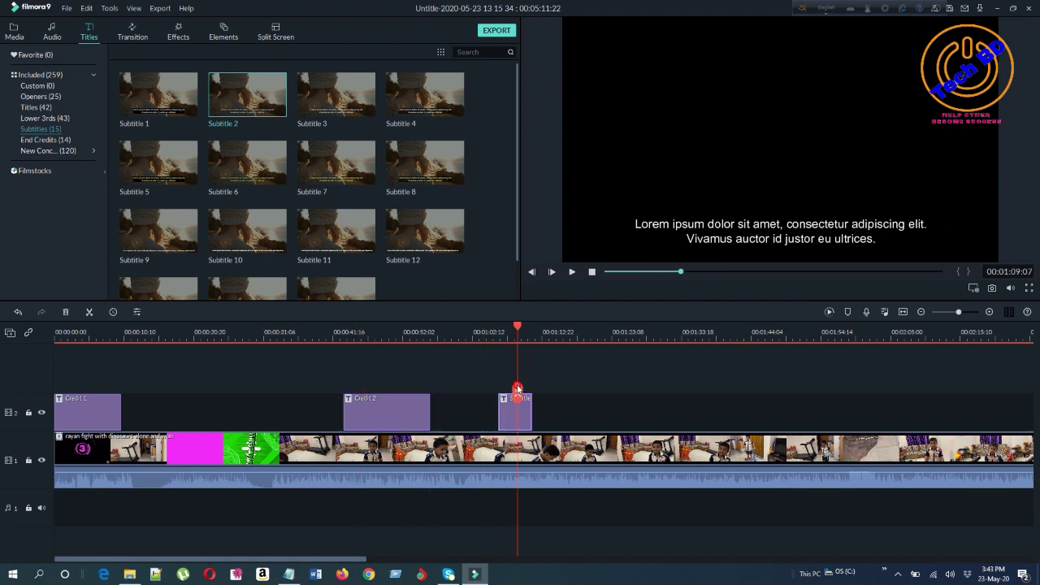
Play the Subtitle 2 clip over the video from just before its start, and pause after it ends.
drag(516, 331, 487, 331)
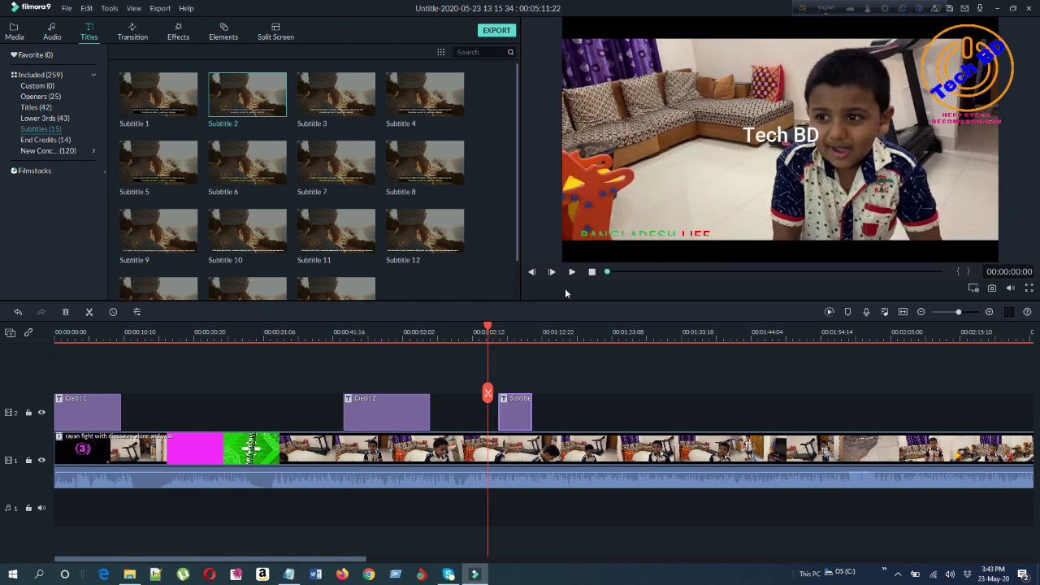
click(573, 272)
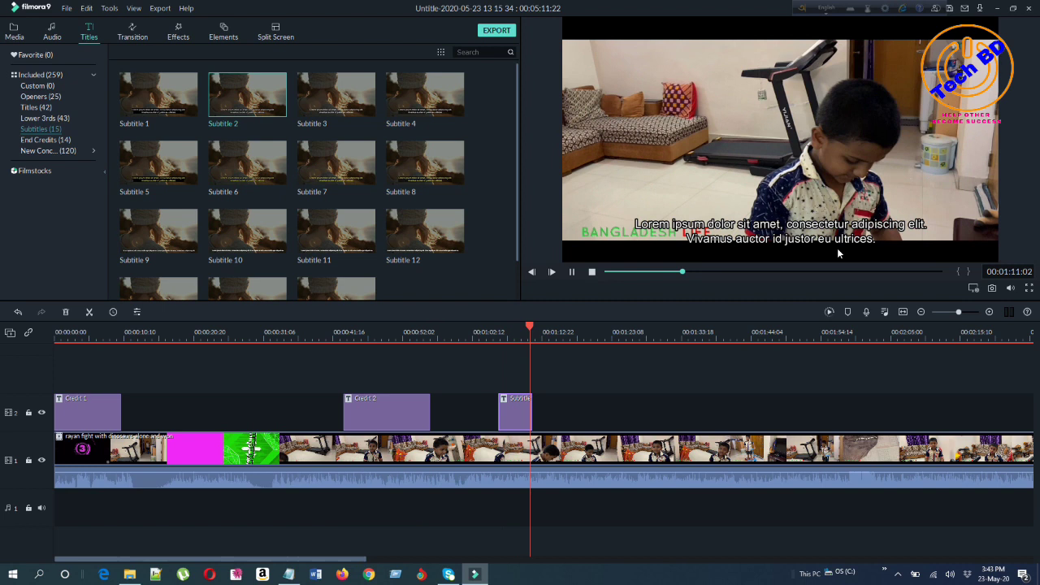
key(space)
Browse all included titles and place Lower Third 12 on video track 2 at about 00:01:23, after the subtitle clip.
drag(517, 83, 535, 69)
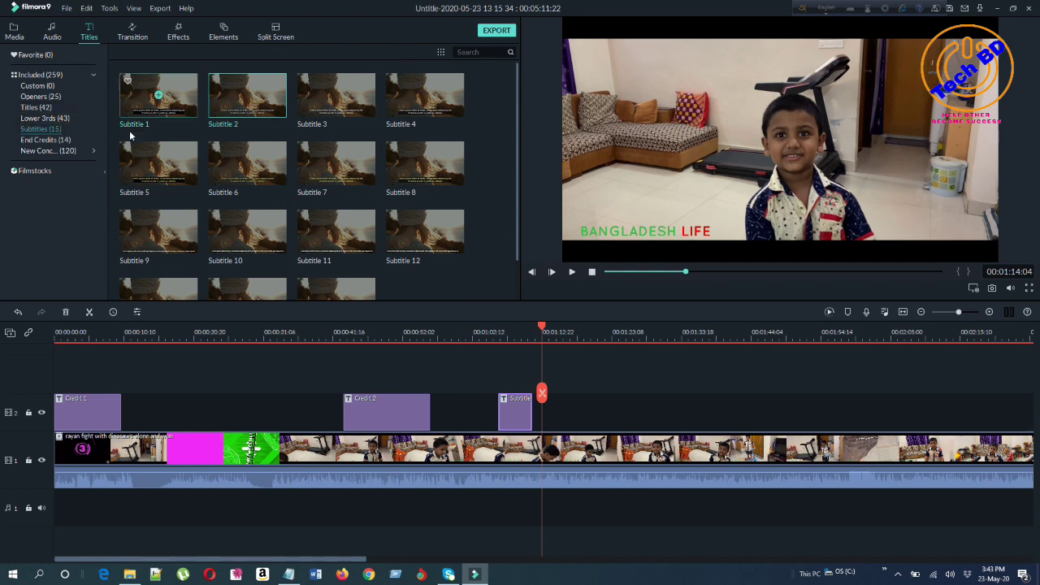
scroll(244, 162, down, 1)
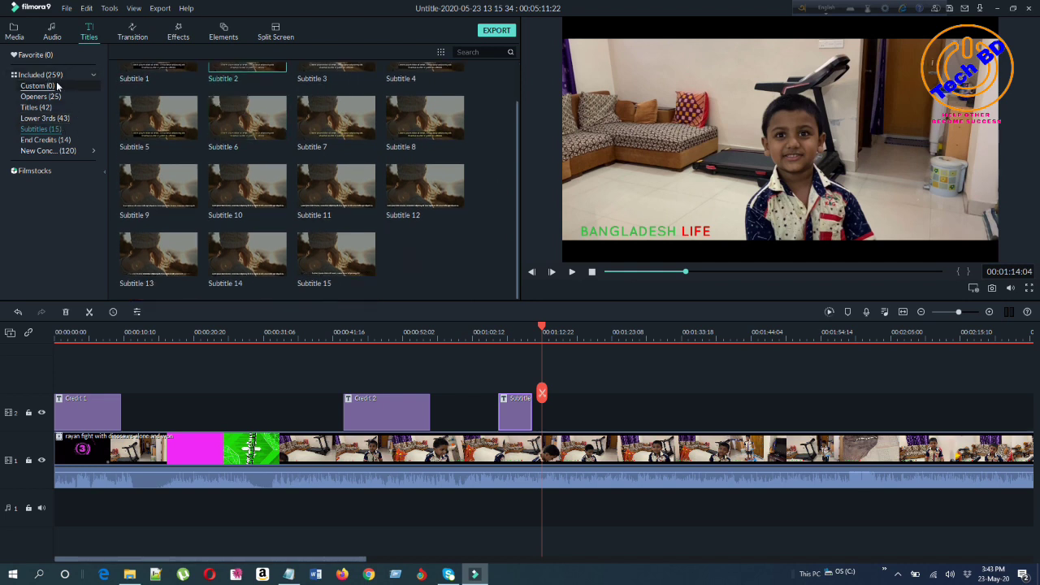
click(32, 74)
scroll(275, 145, down, 1)
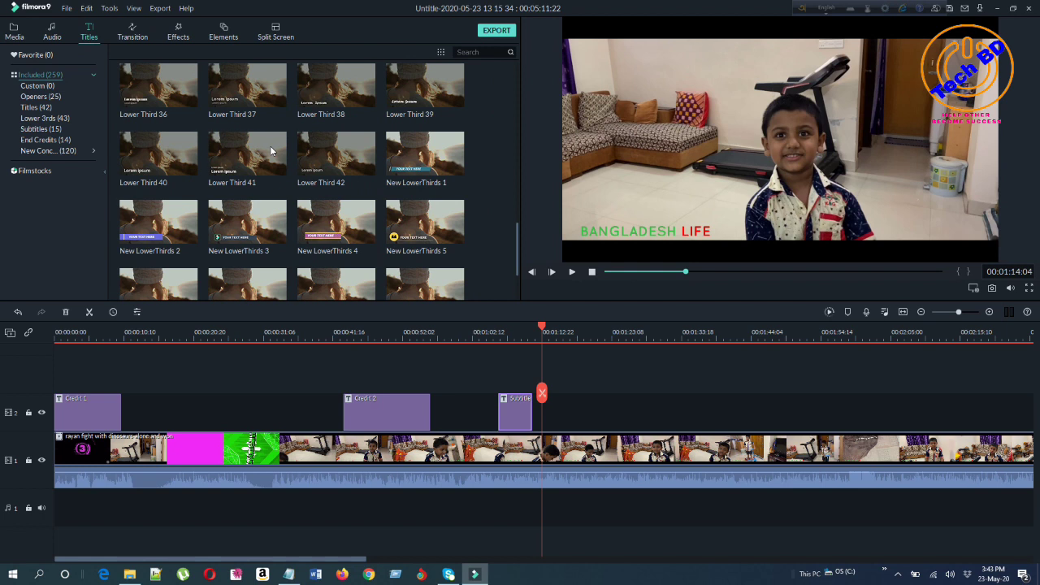
scroll(275, 145, down, 3)
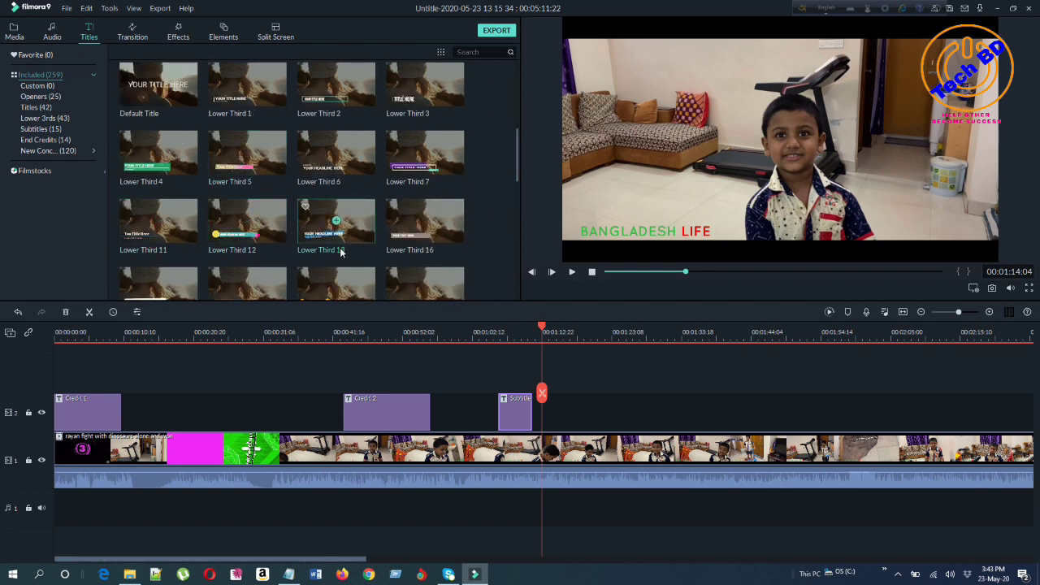
click(241, 232)
drag(380, 305, 632, 415)
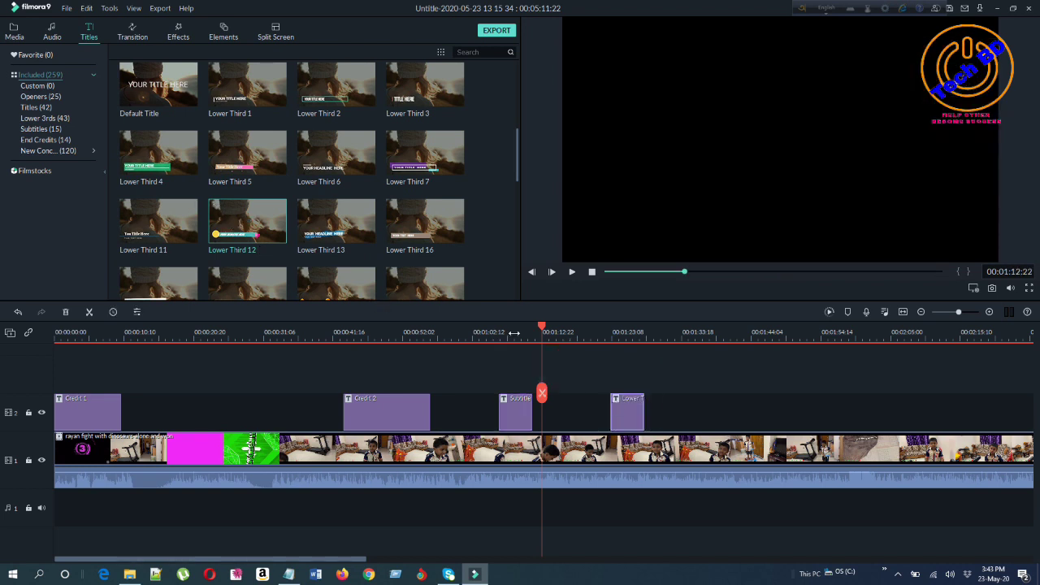
Play the Lower Third 12 clip from about 00:01:21 and pause once it ends.
drag(570, 331, 601, 332)
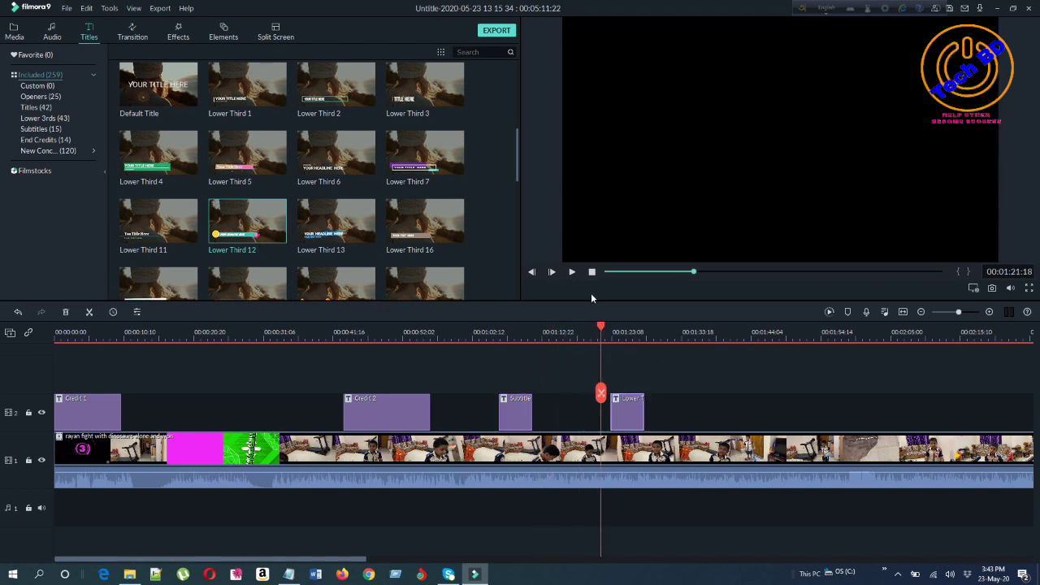
click(571, 273)
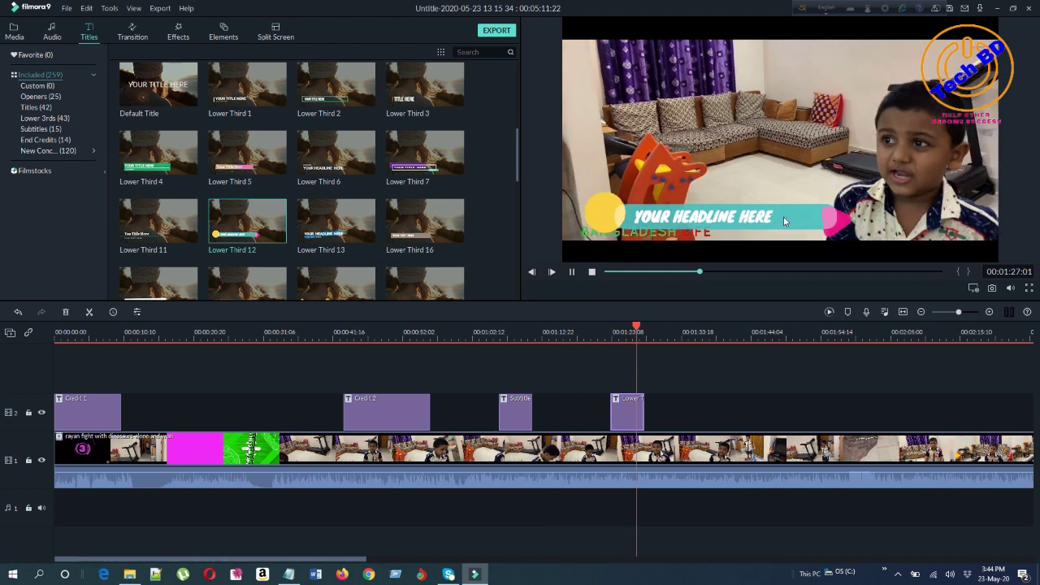
click(572, 273)
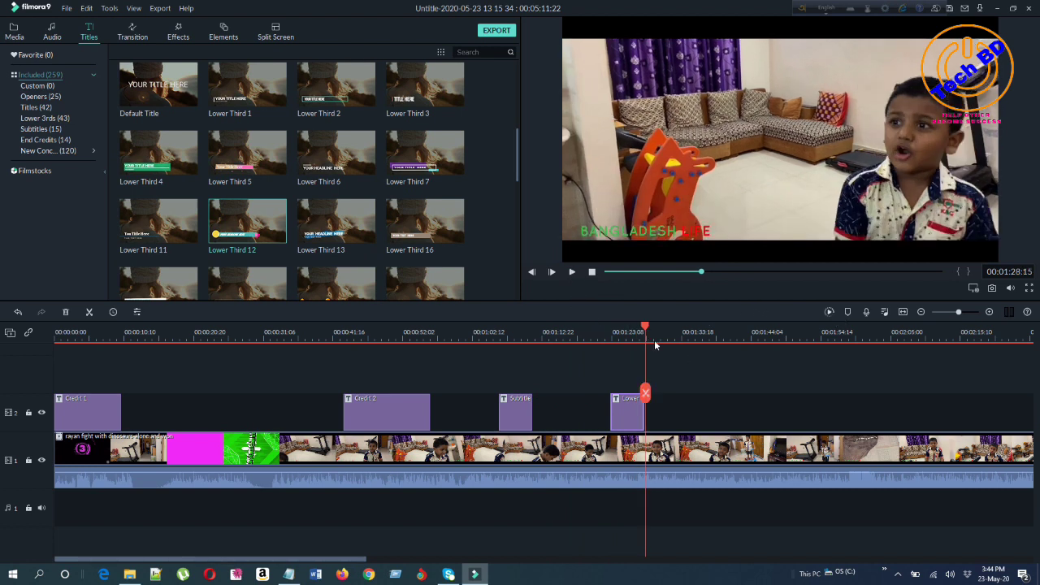
Open the Lower Third 12 clip's text for editing, replace "YOUR HEADLINE HERE" with "Tech BD" and apply the edit.
drag(645, 331, 619, 334)
double_click(628, 418)
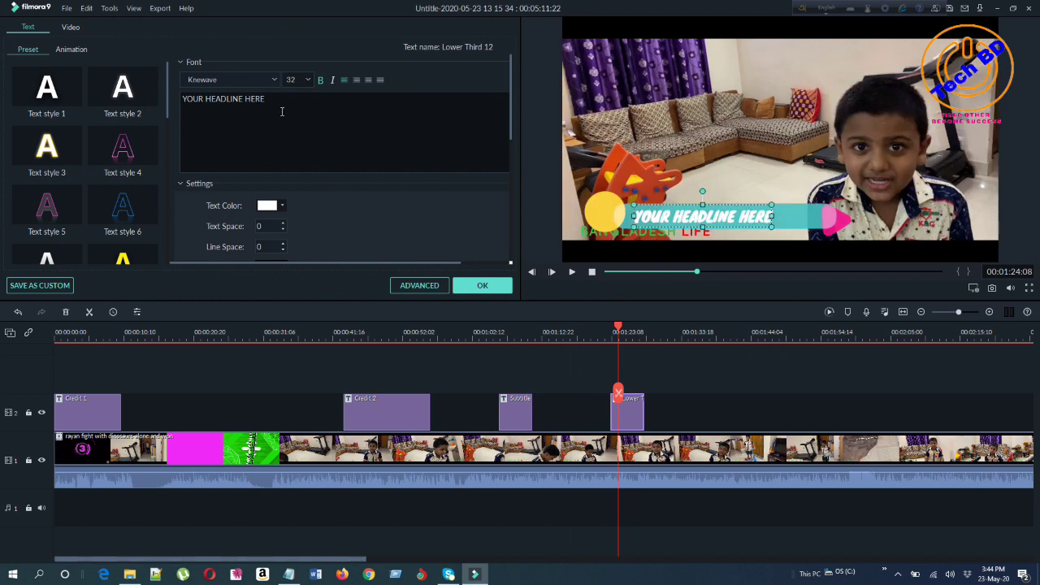
key(ctrl+a)
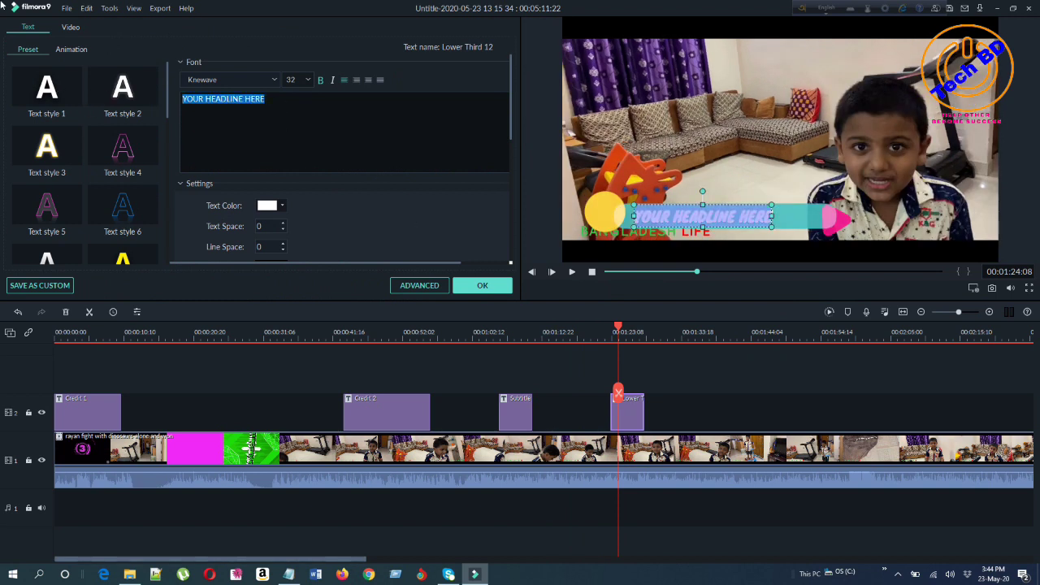
text(Tech BD)
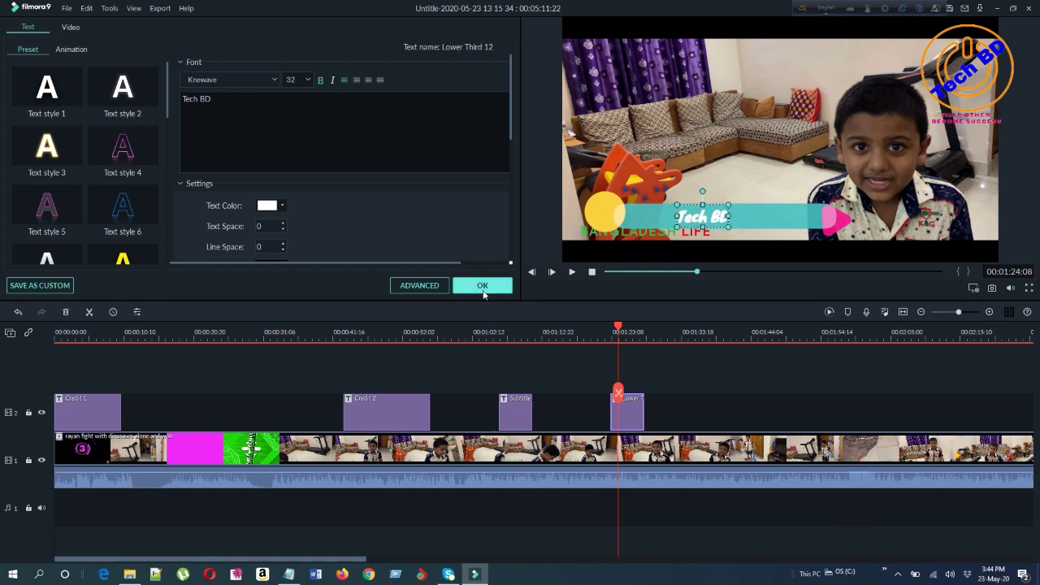
click(484, 291)
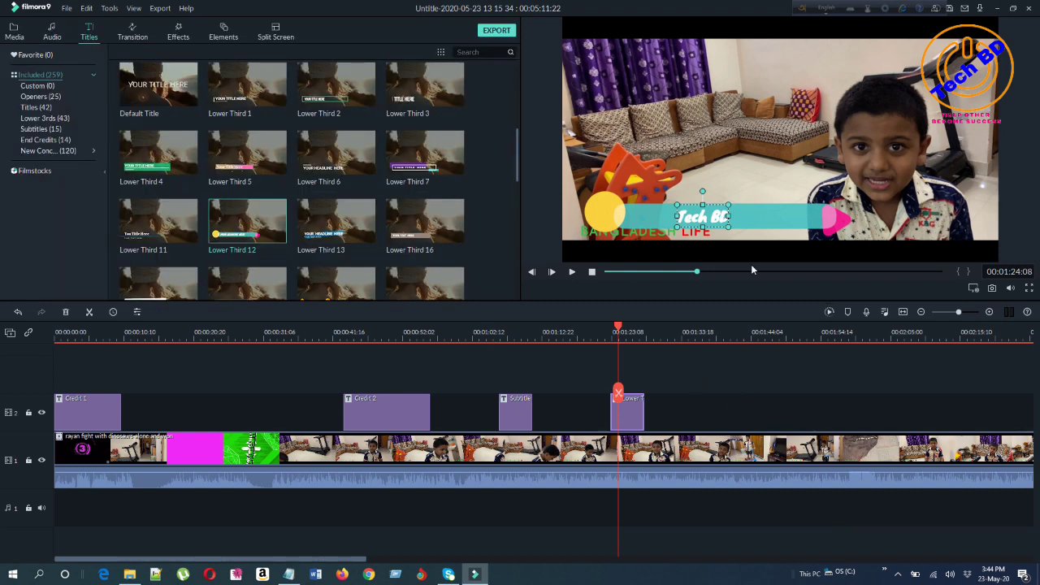
Preview the edited Lower Third 12, extend the clip's end to about 00:02:15 and play the lengthened title.
click(572, 272)
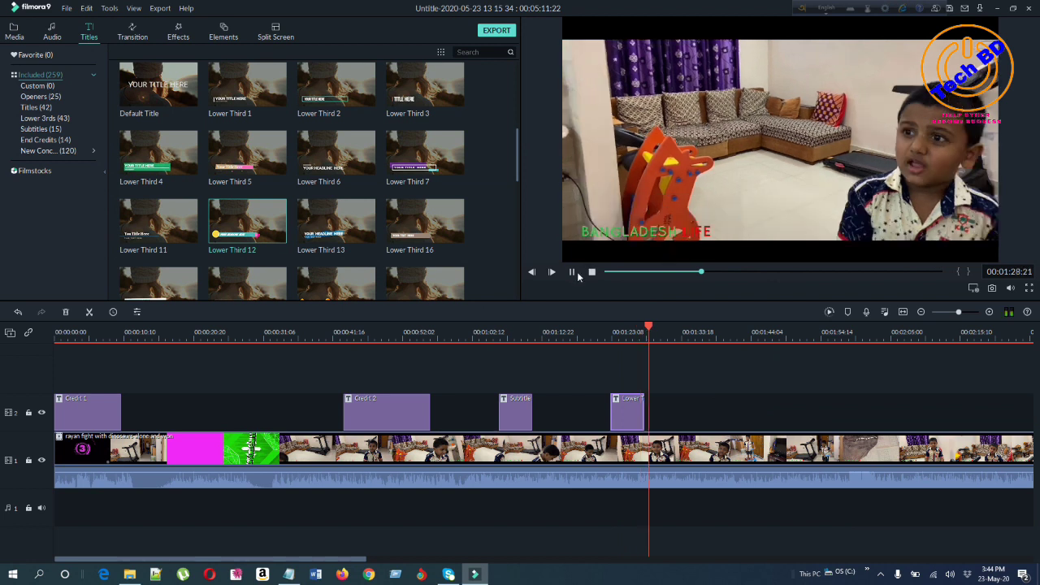
mouse_move(649, 328)
mouse_down()
mouse_move(450, 378)
mouse_move(642, 365)
mouse_move(625, 373)
mouse_up()
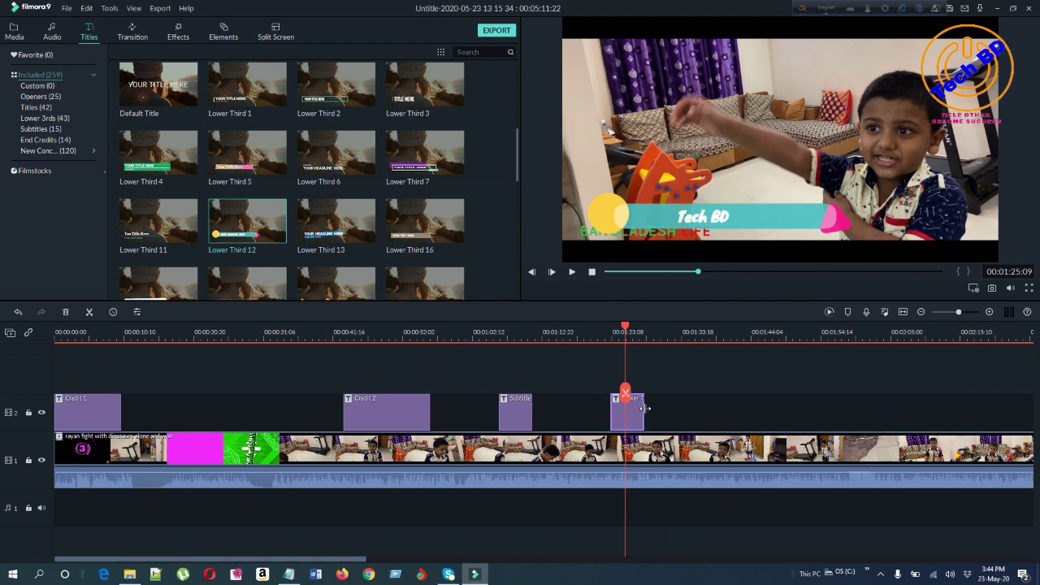
drag(642, 409, 957, 401)
click(572, 270)
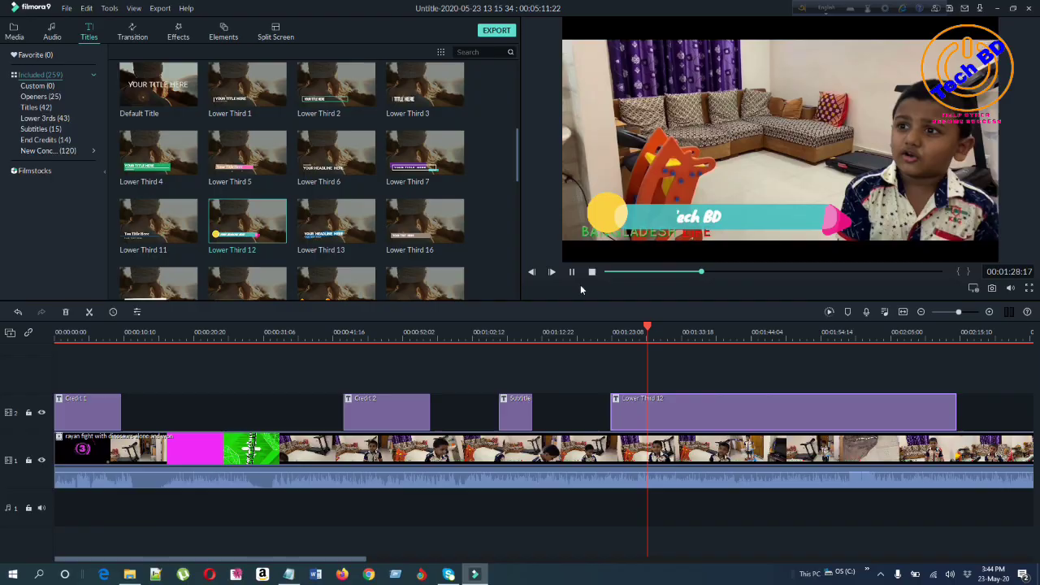
Delete the imported video clip from video track 1.
right_click(369, 440)
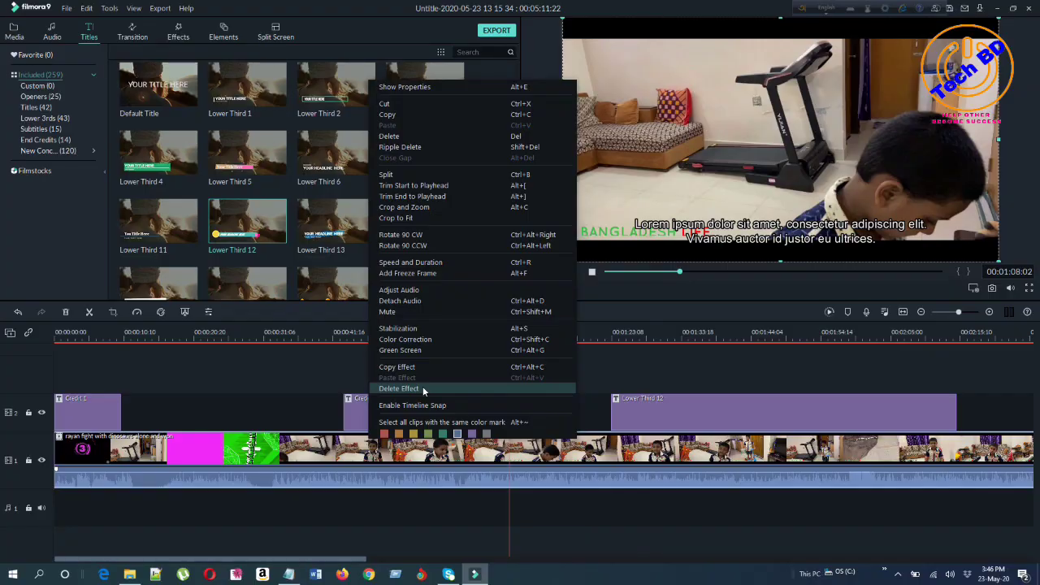
click(348, 460)
right_click(348, 460)
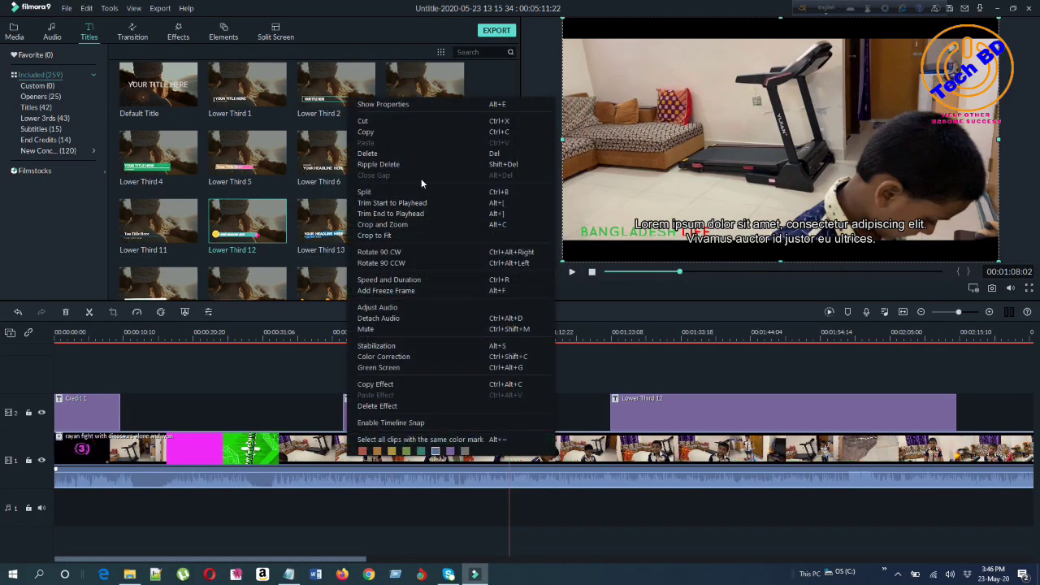
click(392, 152)
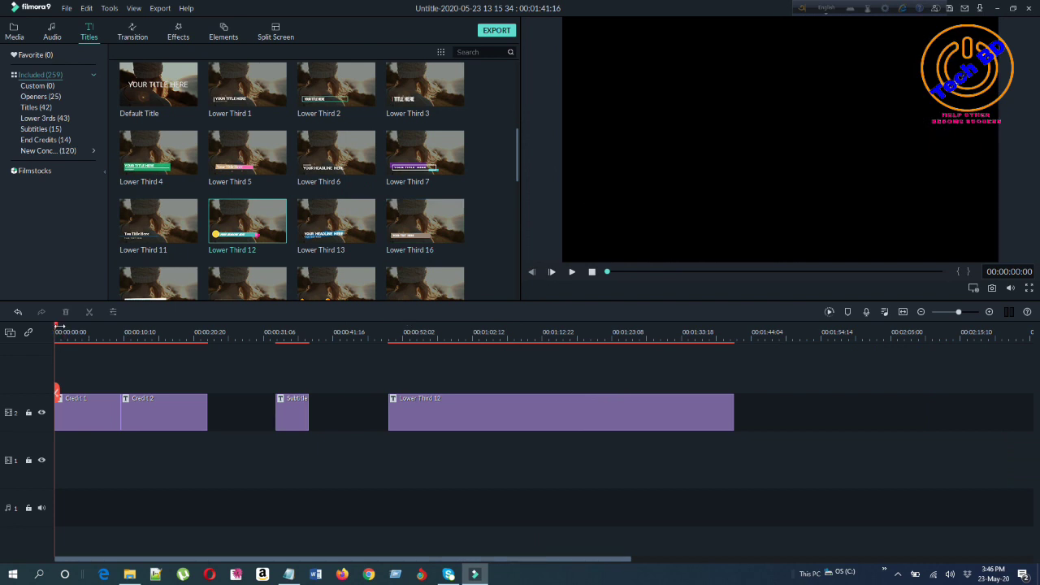
Shift the Credit 2 clip to start at about 00:00:14 on track 2 and place the playhead on it.
drag(55, 329, 144, 364)
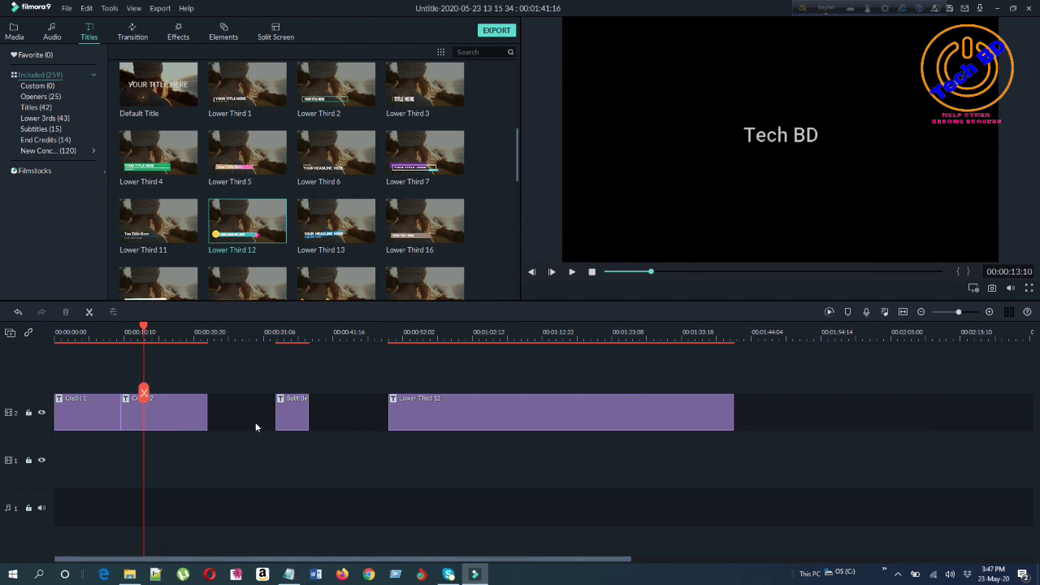
drag(177, 407, 205, 406)
drag(142, 326, 154, 328)
Open Credit 2 for editing, try several text style presets on "Tech BD", choose Text style 21 and apply it.
double_click(190, 415)
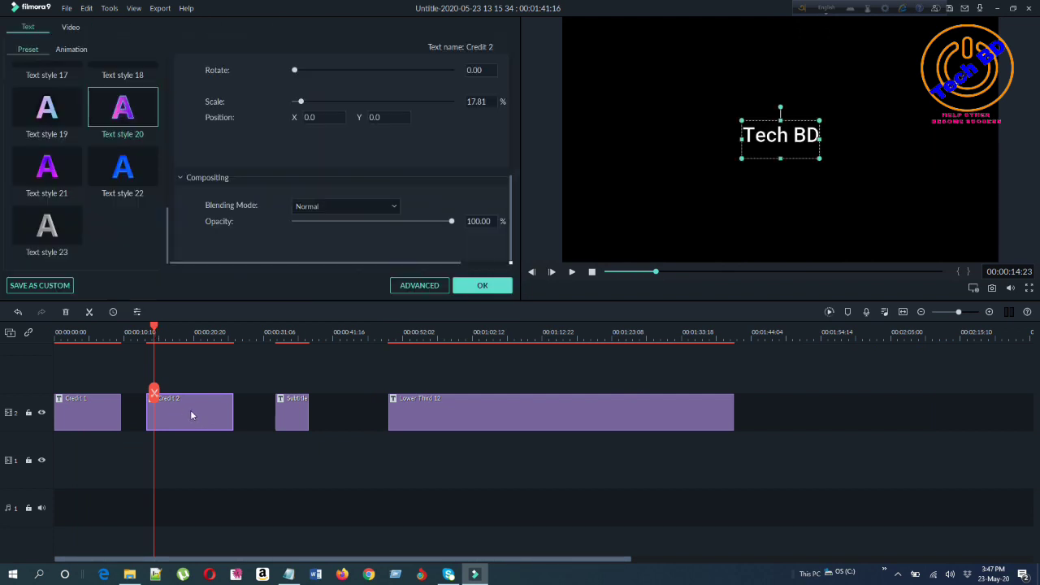
click(65, 166)
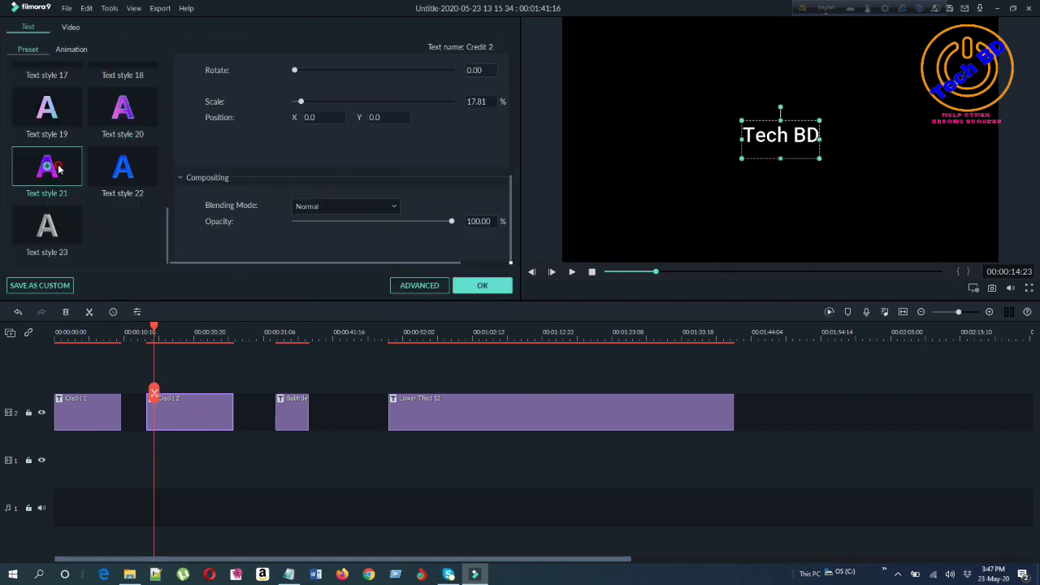
click(127, 116)
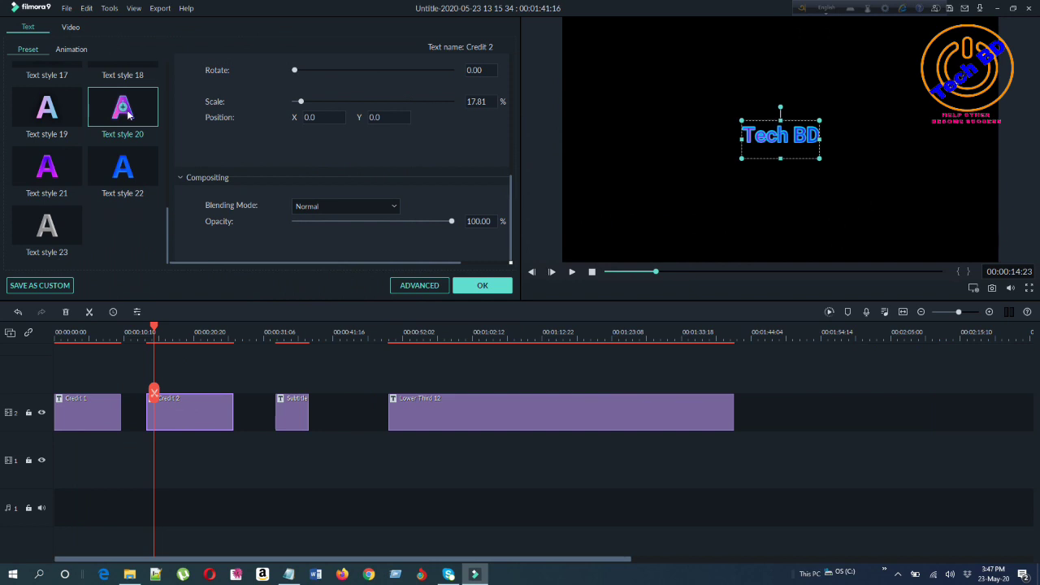
click(124, 170)
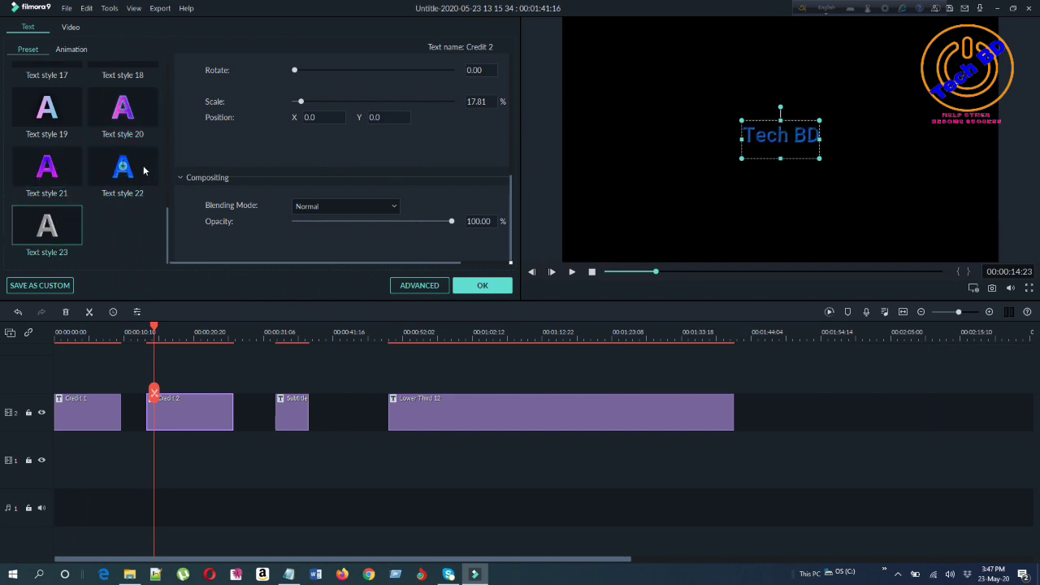
scroll(143, 175, up, 8)
scroll(140, 122, down, 3)
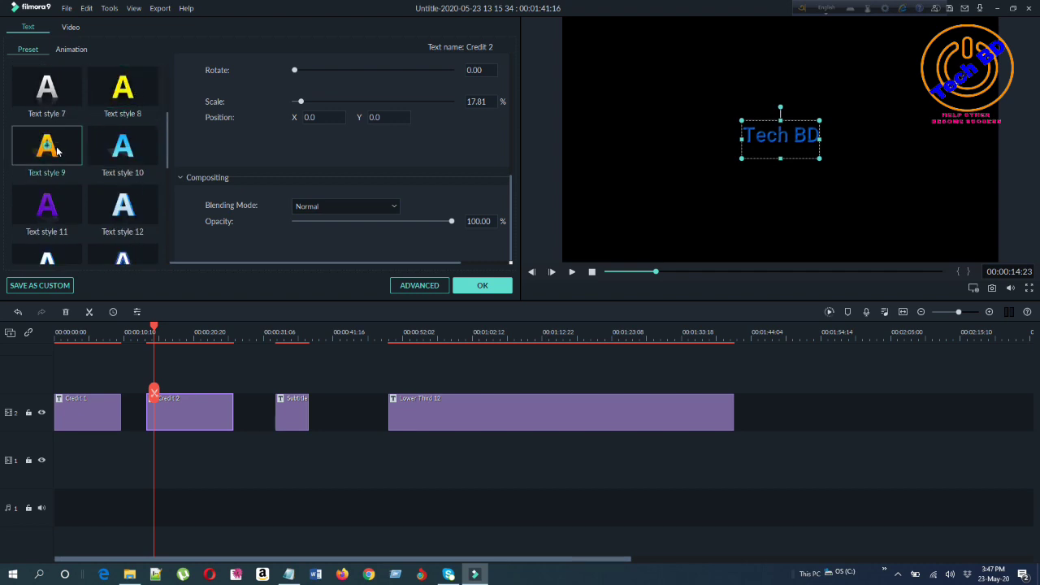
click(122, 146)
click(46, 209)
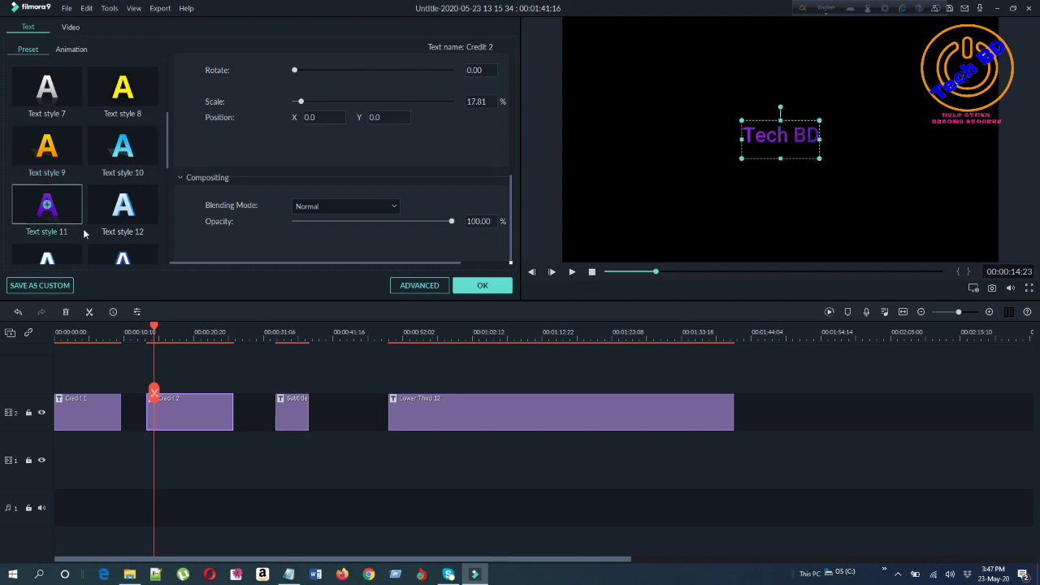
scroll(122, 252, down, 3)
scroll(113, 241, down, 3)
click(54, 173)
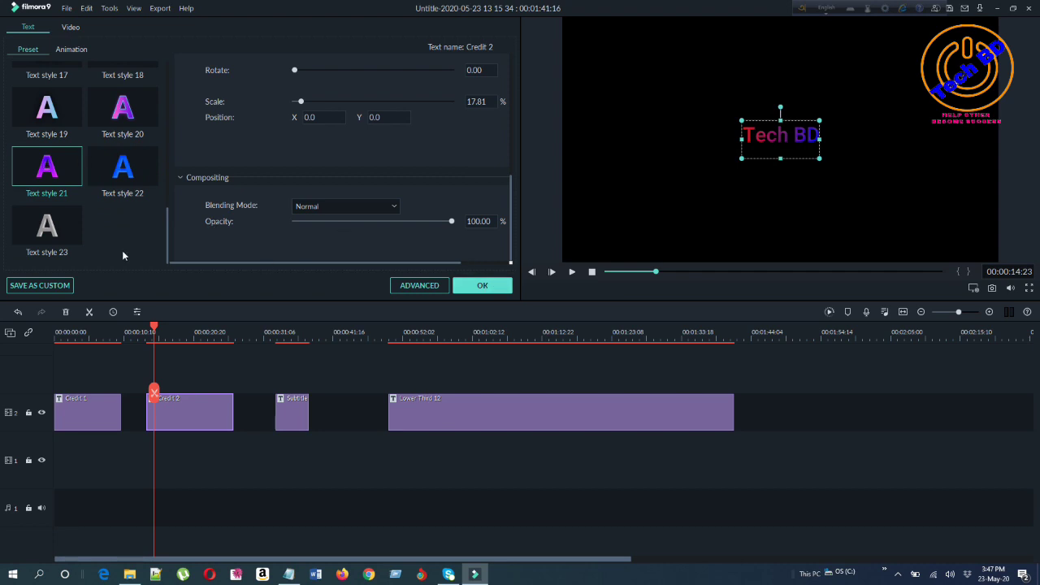
click(459, 291)
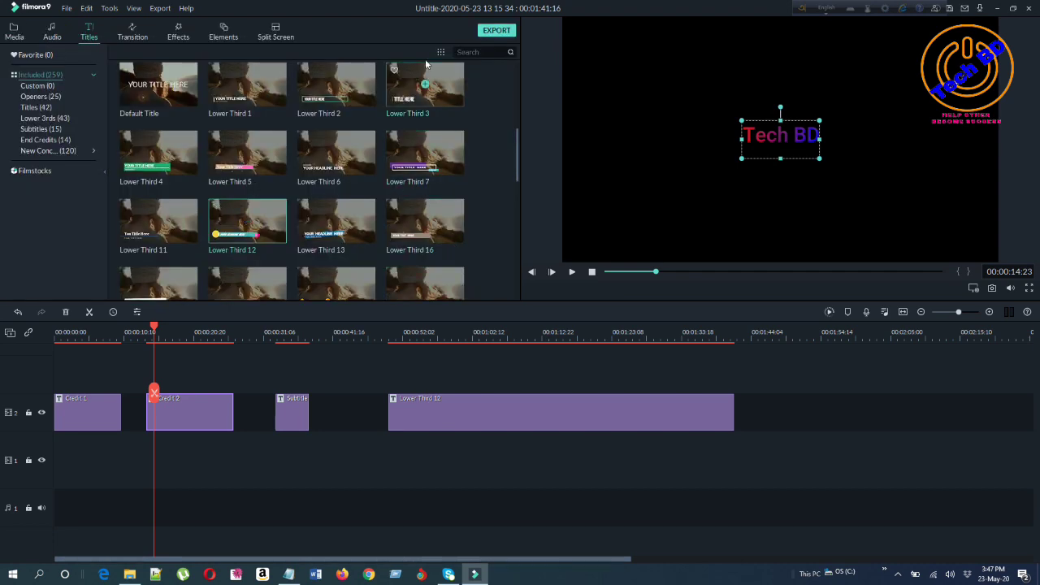
Reopen the Credit 2 clip's text settings and set the title's scale to 34.48%.
double_click(207, 416)
scroll(324, 210, up, 5)
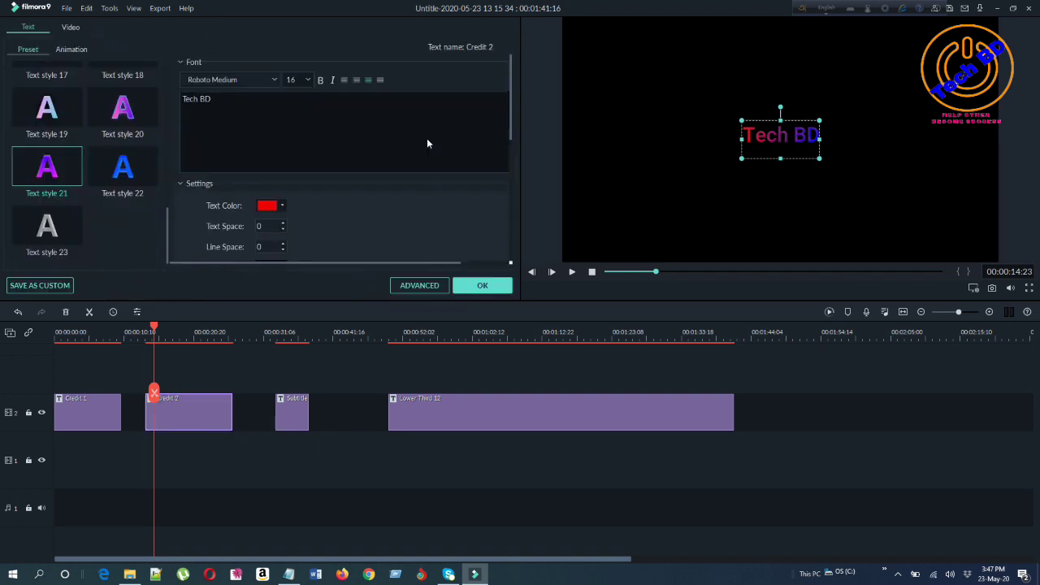
scroll(419, 156, down, 2)
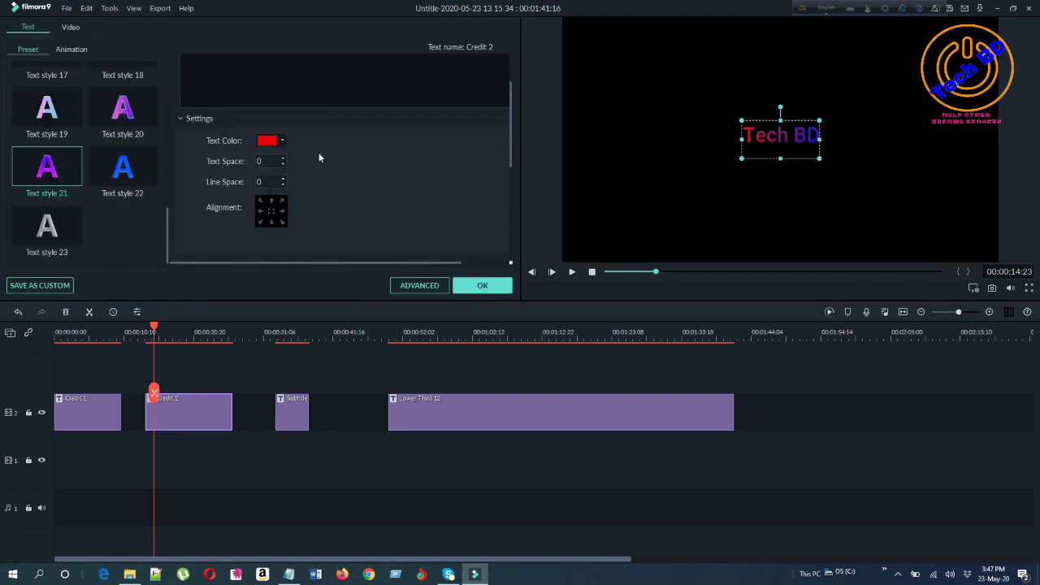
scroll(407, 166, down, 1)
scroll(357, 187, down, 2)
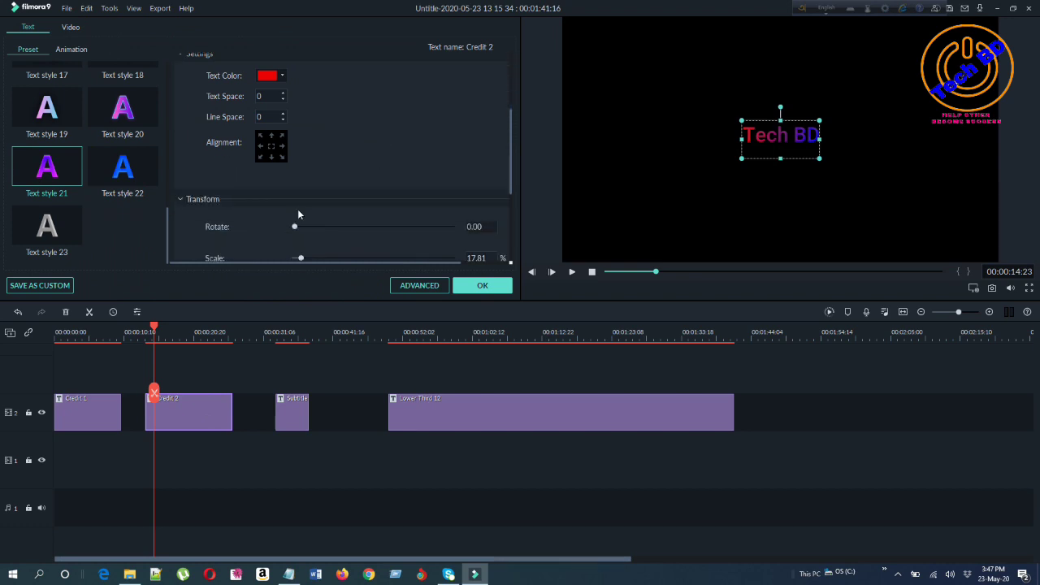
drag(294, 196, 307, 231)
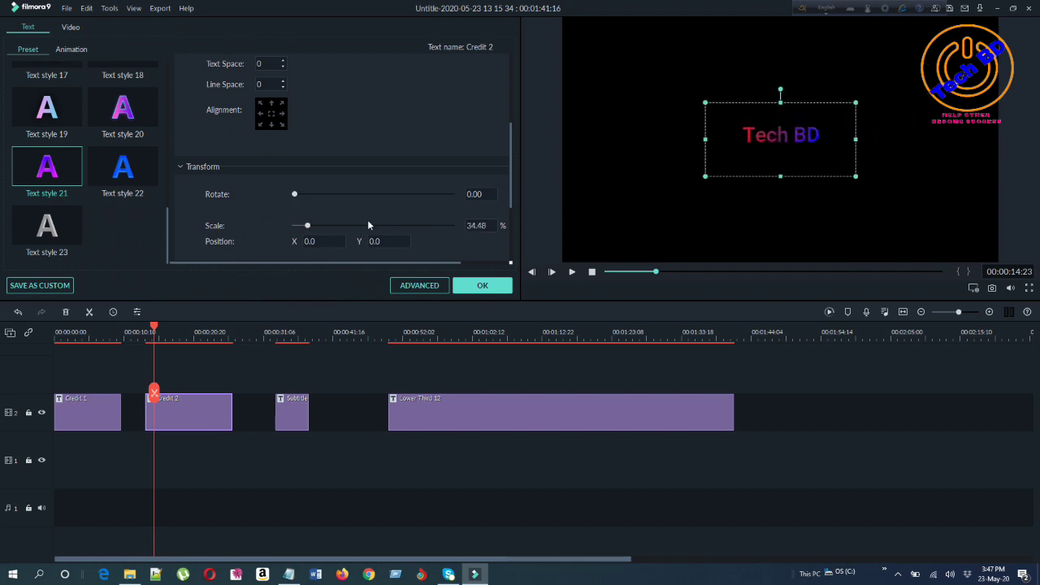
Set the Credit 2 title's blending mode to Darken.
scroll(368, 219, down, 1)
scroll(362, 199, down, 3)
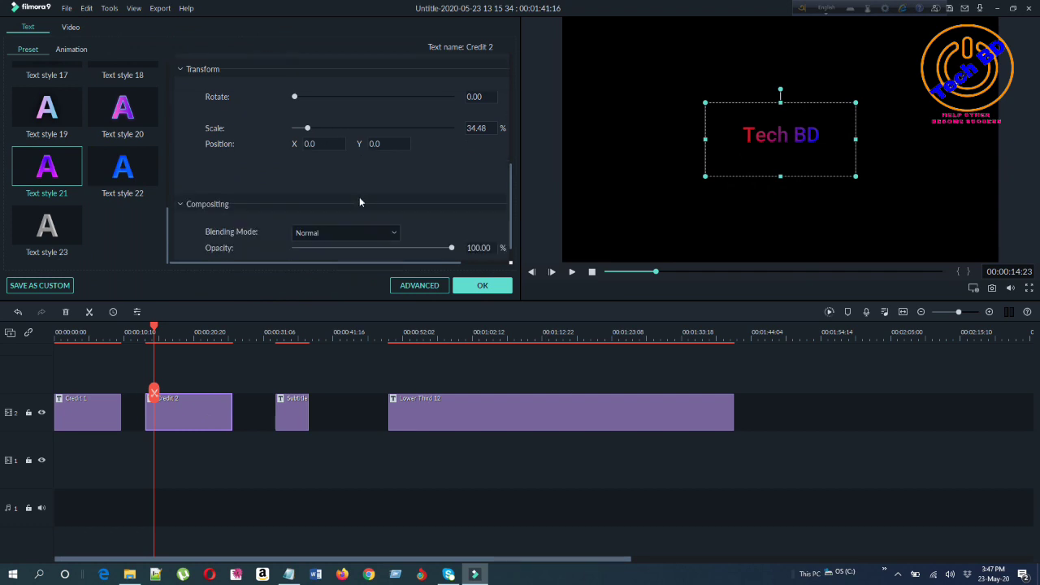
scroll(324, 206, down, 1)
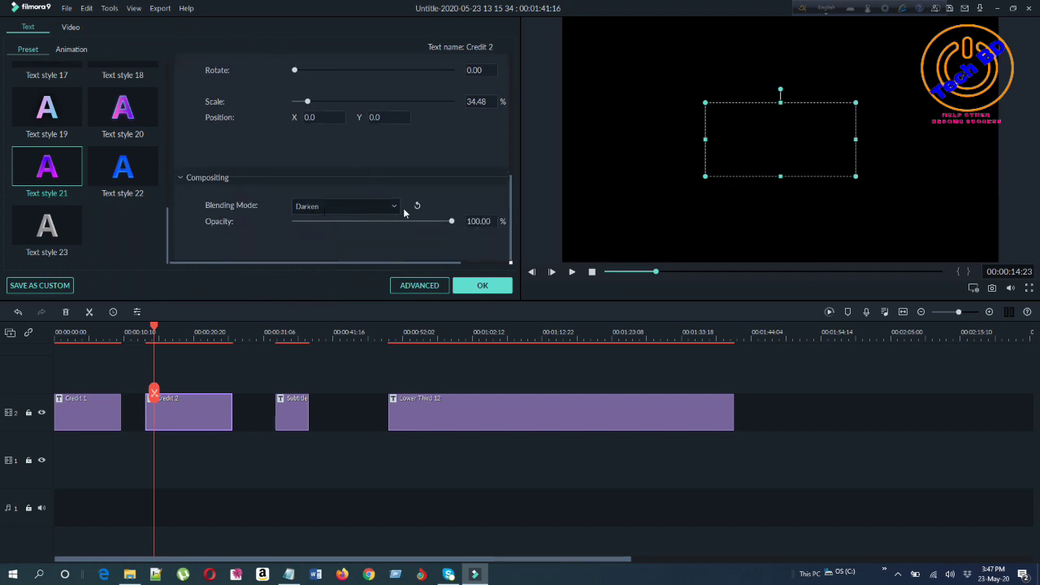
Try the Multiply and Screen blending modes on the Credit 2 title.
scroll(394, 211, down, 3)
scroll(393, 216, down, 2)
click(393, 208)
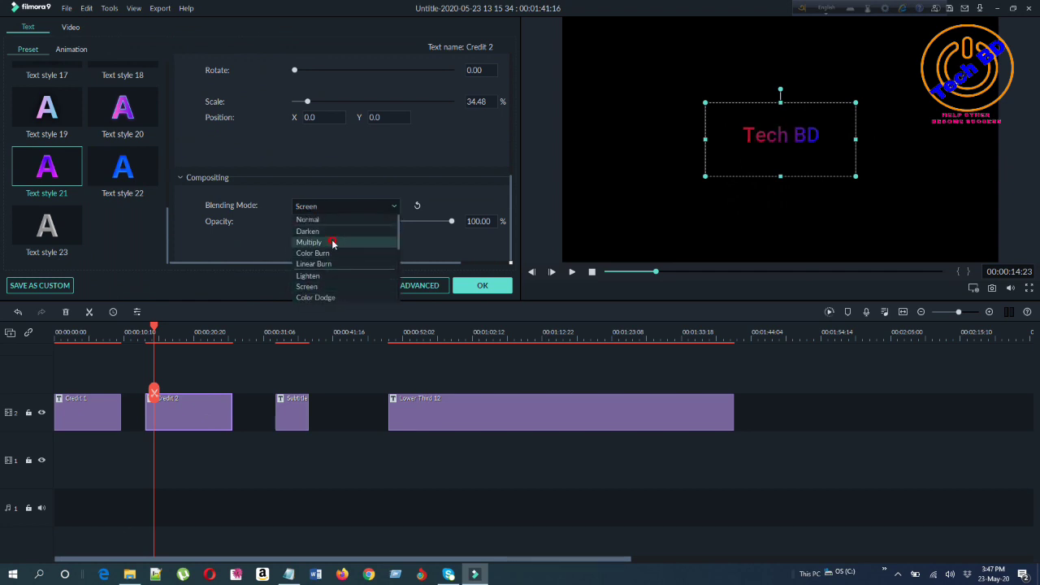
click(331, 242)
click(394, 208)
click(361, 277)
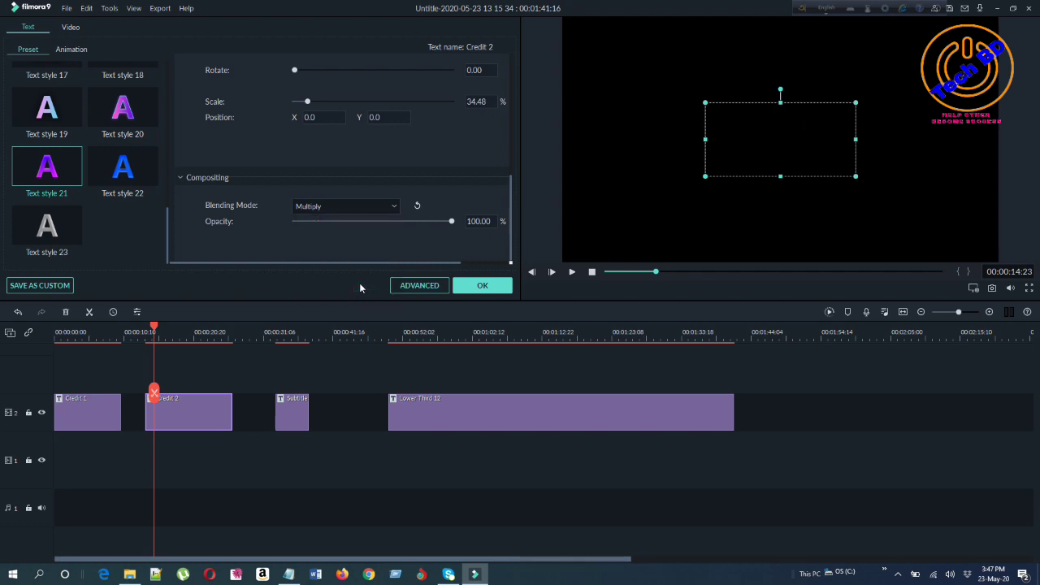
Set the Credit 2 title's blending mode to Normal and apply the text settings.
click(393, 208)
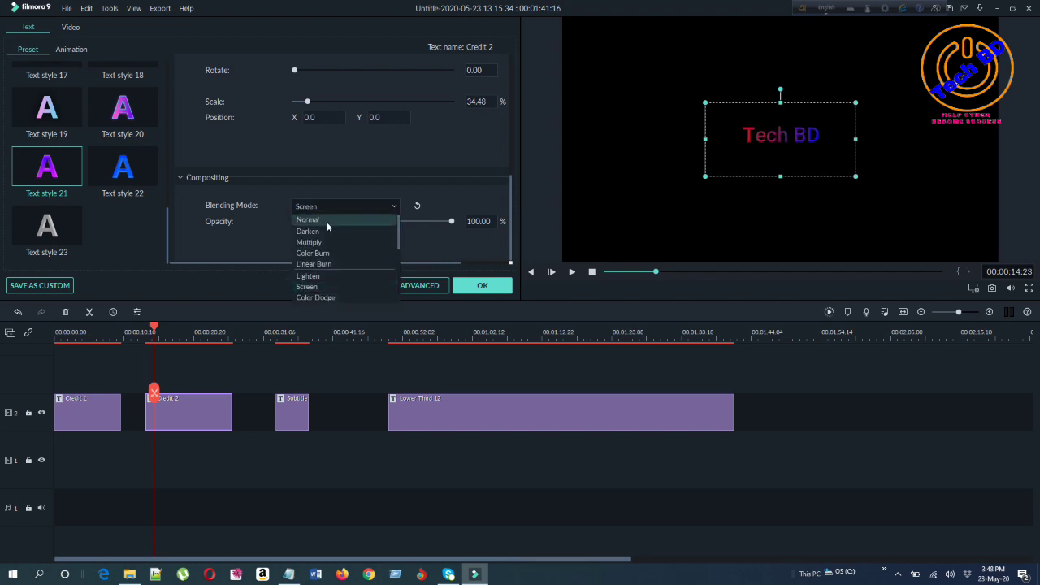
click(327, 221)
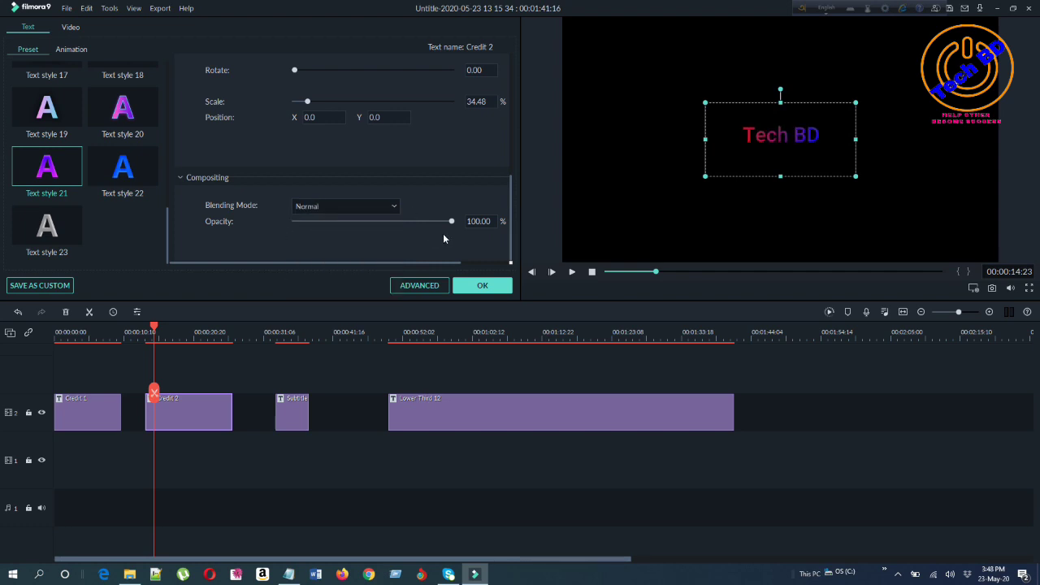
click(482, 286)
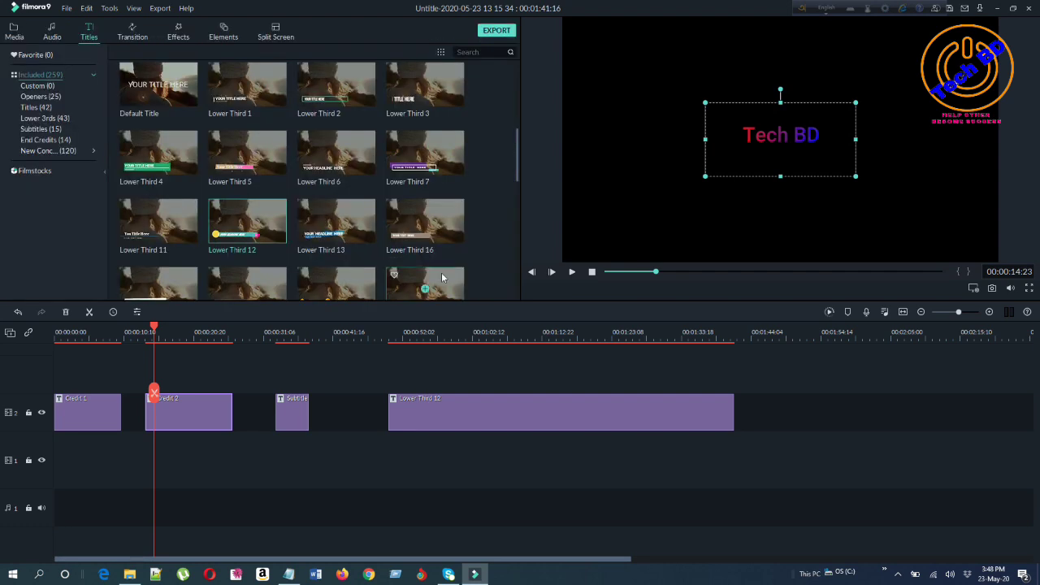
Open Credit 2 in the advanced text editor and set the text fill's blur to 5 and angle to 185°.
double_click(185, 415)
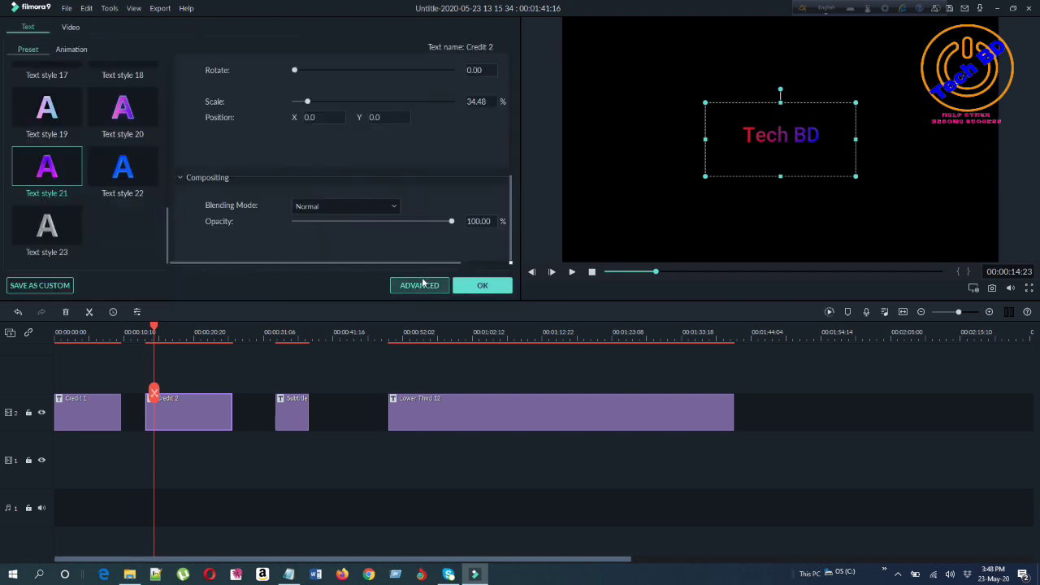
click(428, 286)
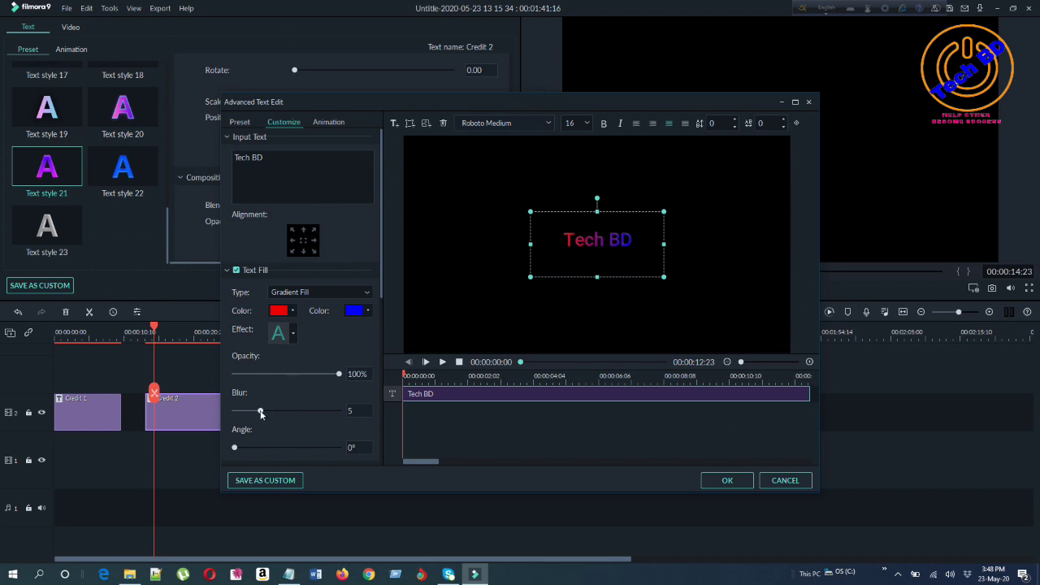
mouse_move(260, 413)
mouse_down()
mouse_move(312, 413)
mouse_move(263, 415)
mouse_up()
mouse_move(272, 448)
mouse_down()
mouse_move(286, 446)
mouse_move(247, 456)
mouse_move(319, 448)
mouse_move(271, 447)
mouse_move(301, 450)
mouse_move(287, 447)
mouse_up()
Try font sizes 56 and 125 on the "Tech BD" text and settle on size 150.
click(587, 124)
scroll(578, 158, down, 3)
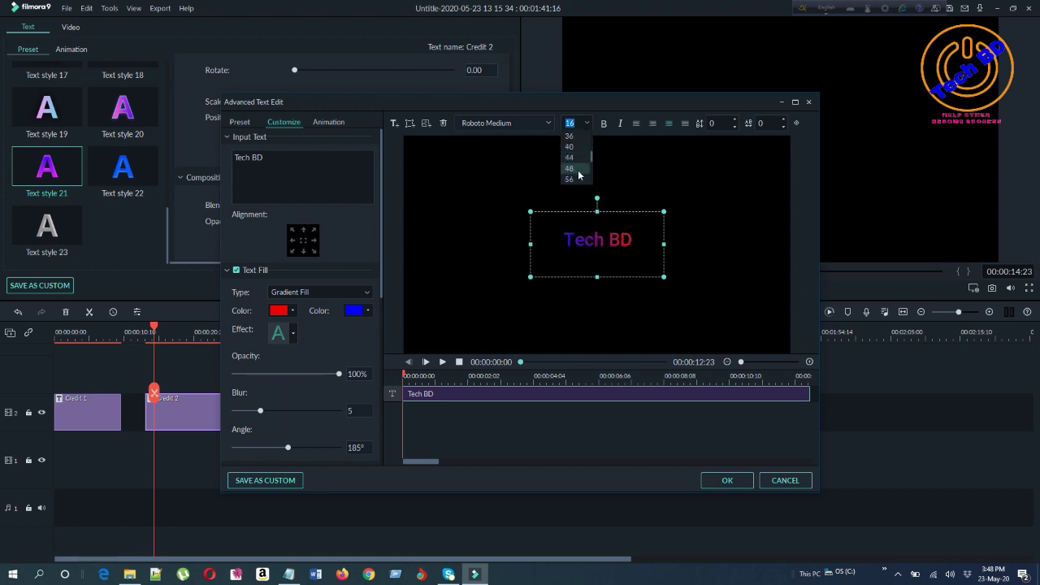
click(579, 180)
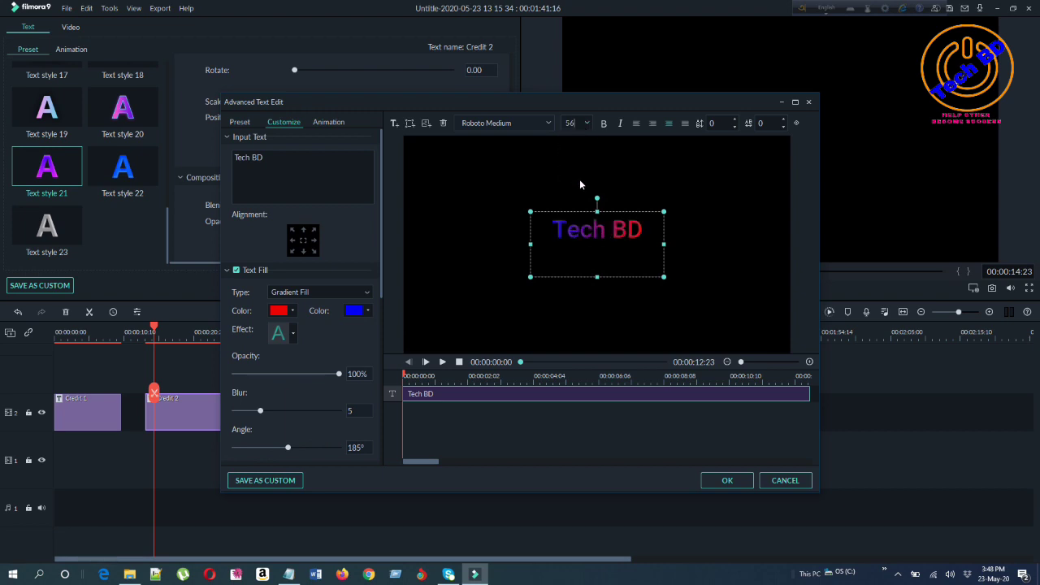
click(588, 125)
scroll(578, 158, down, 2)
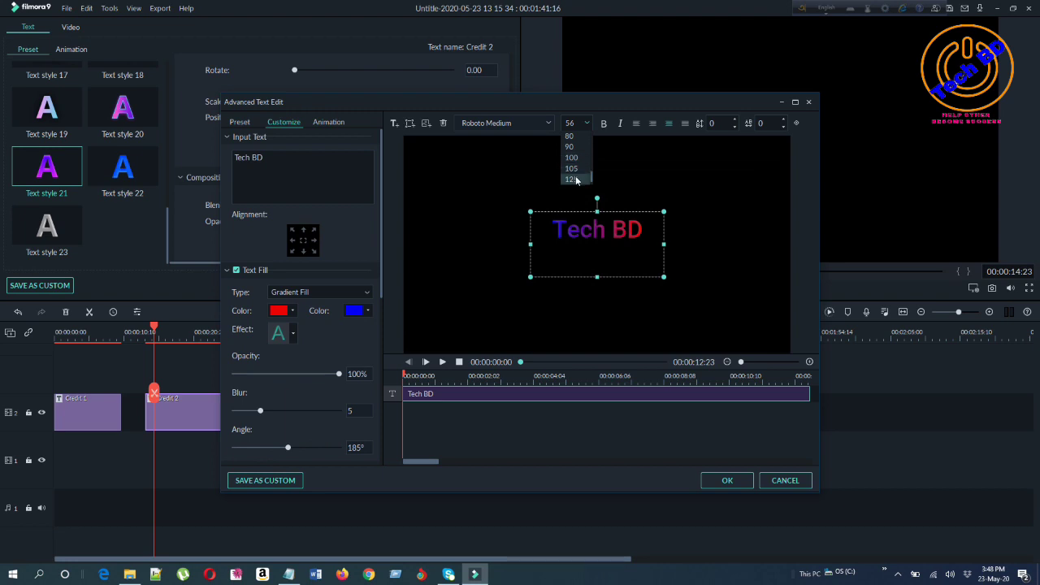
click(575, 179)
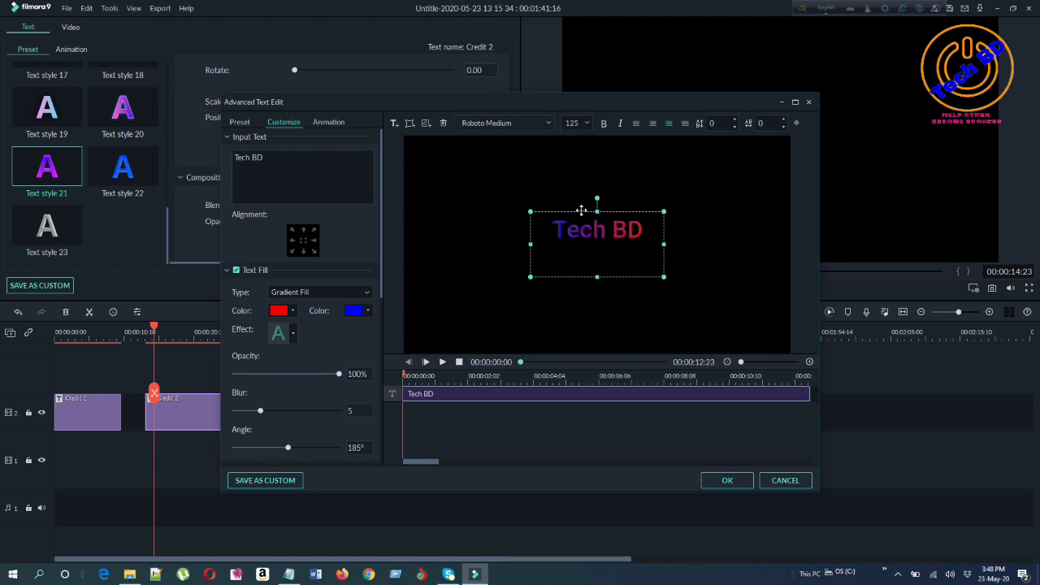
click(585, 124)
scroll(571, 177, down, 1)
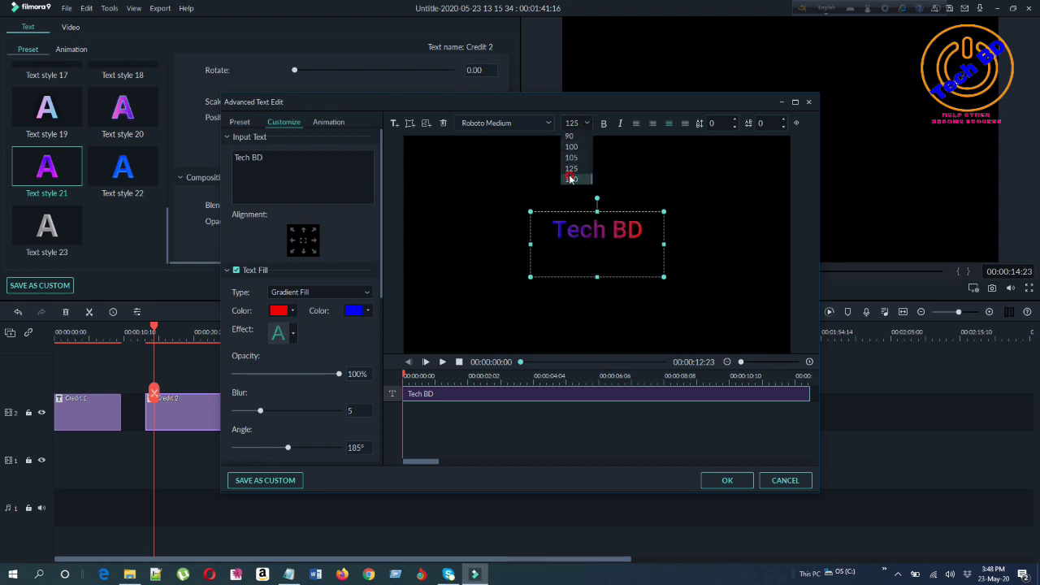
click(571, 178)
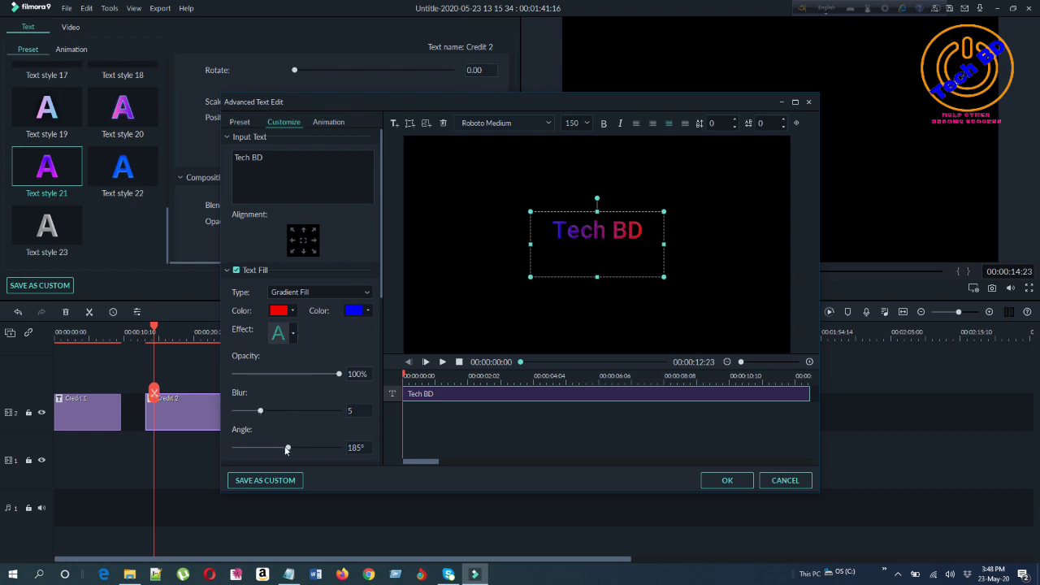
Adjust the angle of the "Tech BD" gradient fill to 233°.
drag(286, 449, 299, 485)
scroll(344, 369, down, 1)
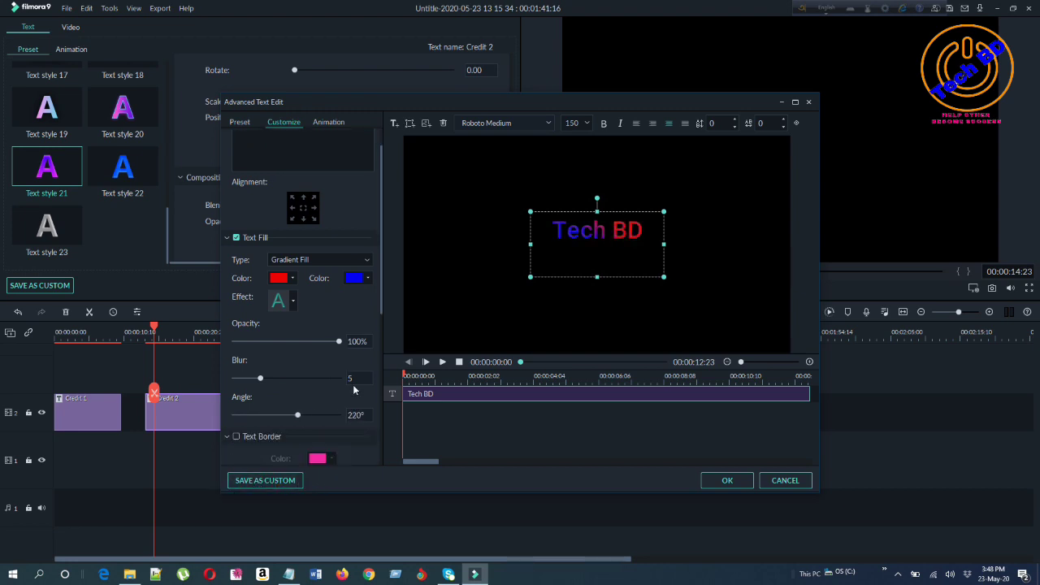
mouse_move(298, 419)
mouse_down()
mouse_move(255, 429)
mouse_move(301, 431)
mouse_up()
Enable the text border on "Tech BD", reduce its opacity to 89% and give it a dark pink-red colour.
scroll(248, 366, down, 2)
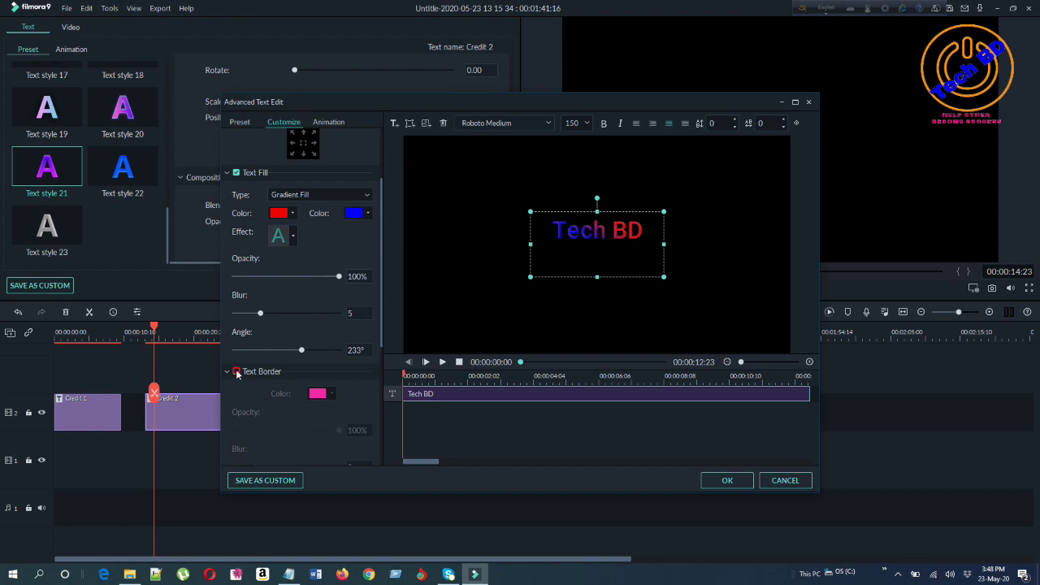
click(236, 373)
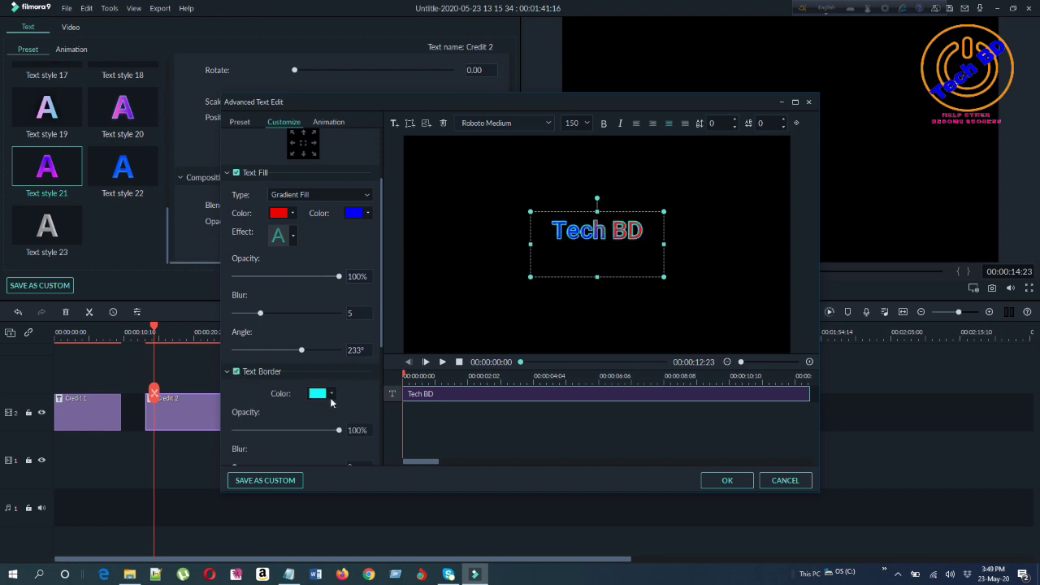
mouse_move(339, 433)
mouse_down()
mouse_move(273, 431)
mouse_move(348, 431)
mouse_move(310, 439)
mouse_move(327, 431)
mouse_up()
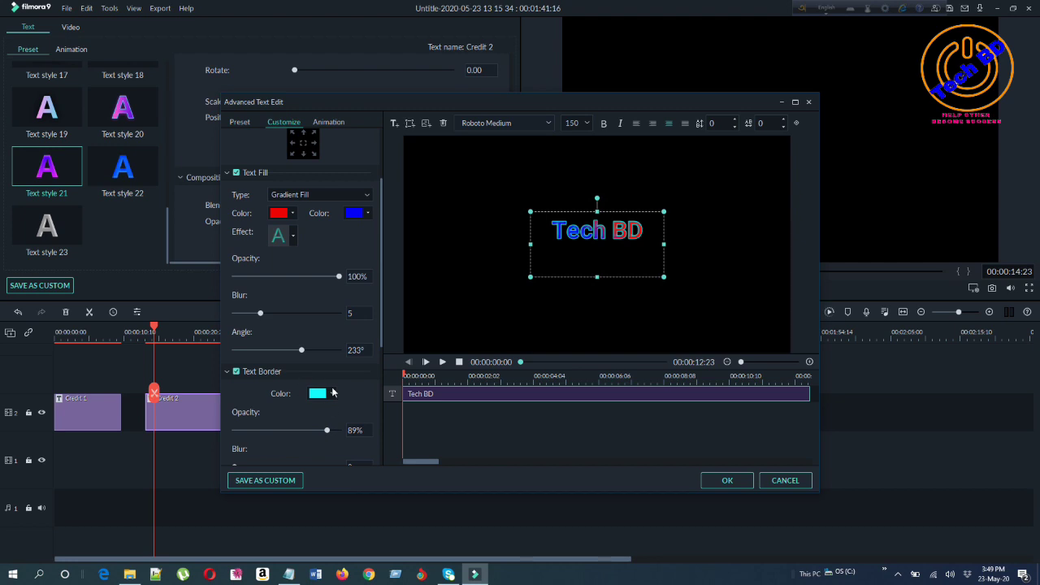
click(333, 395)
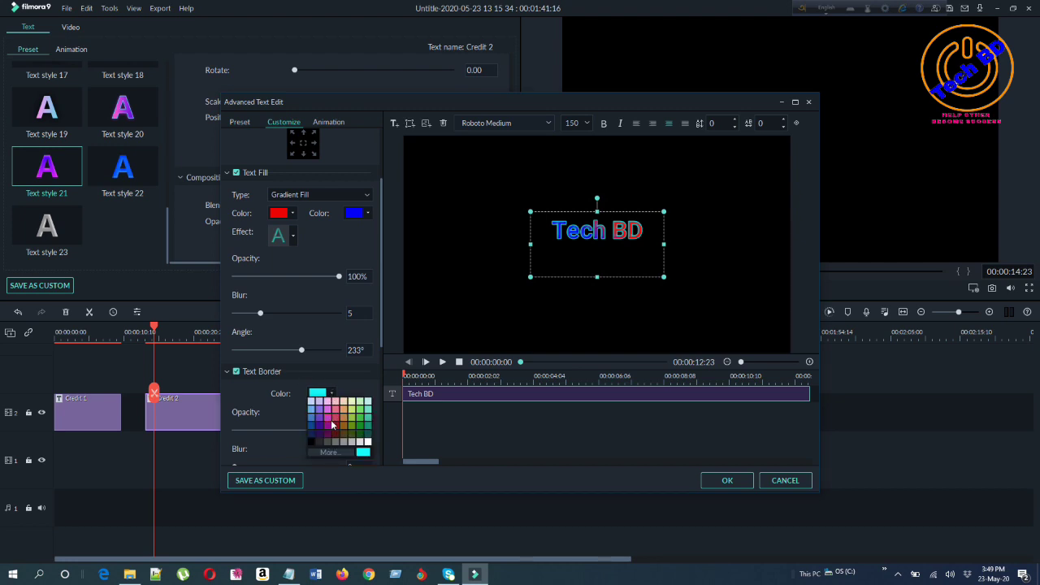
click(334, 423)
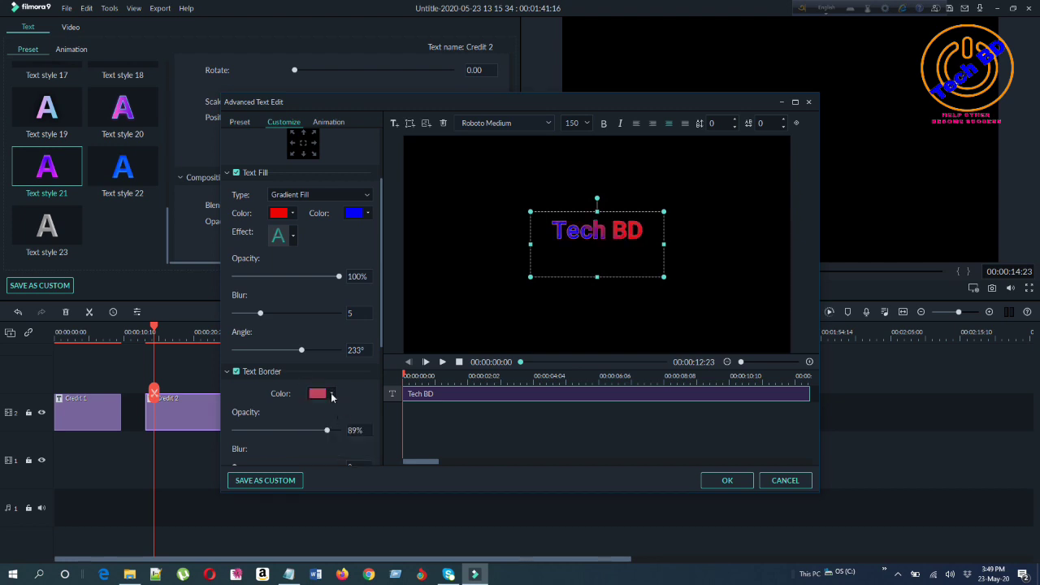
click(332, 395)
click(332, 394)
Change the text shadow's colour on "Tech BD" to a deeper pink.
scroll(363, 418, down, 4)
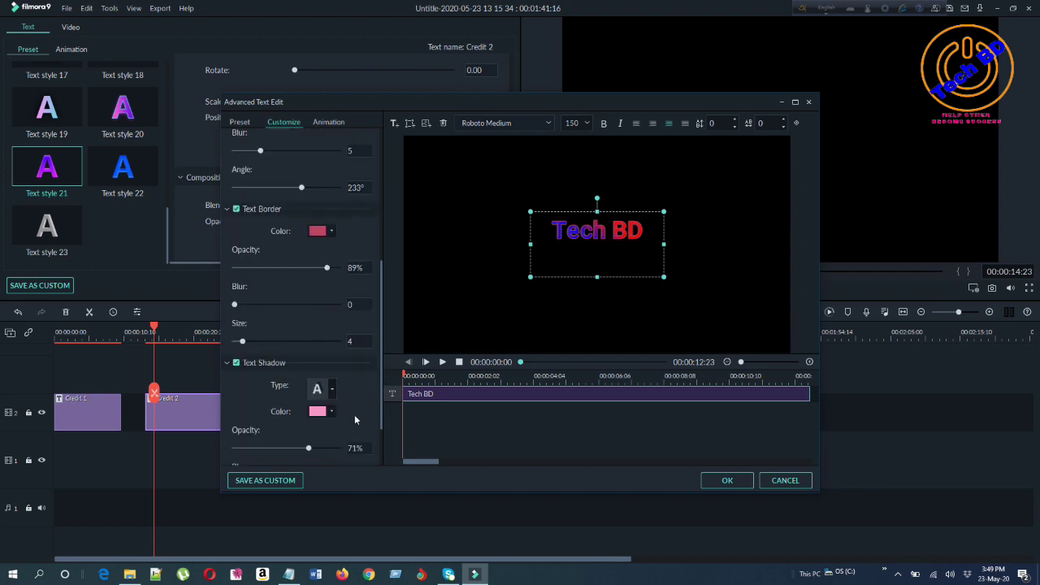
click(332, 412)
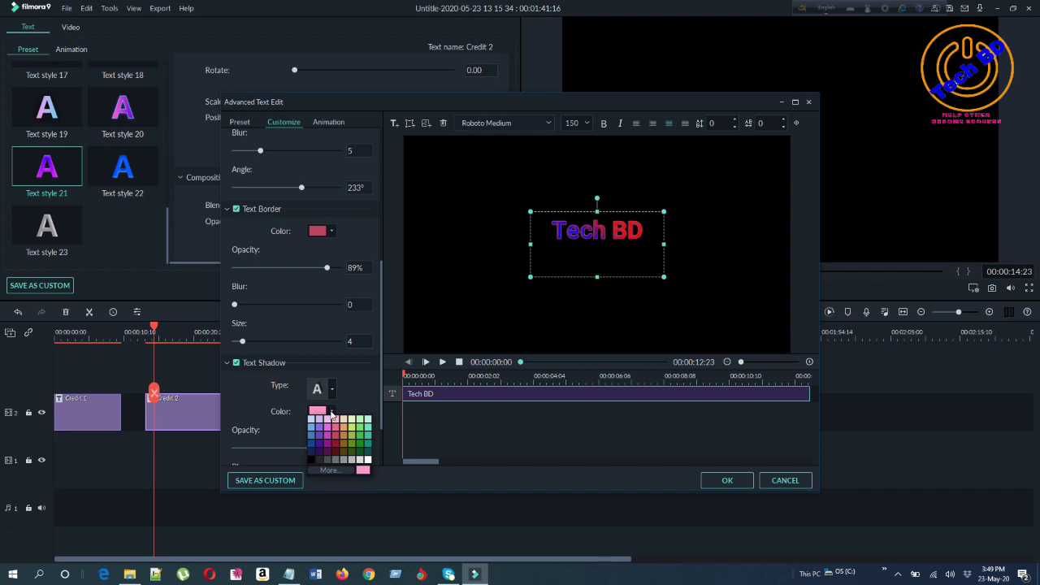
click(332, 412)
scroll(316, 385, down, 1)
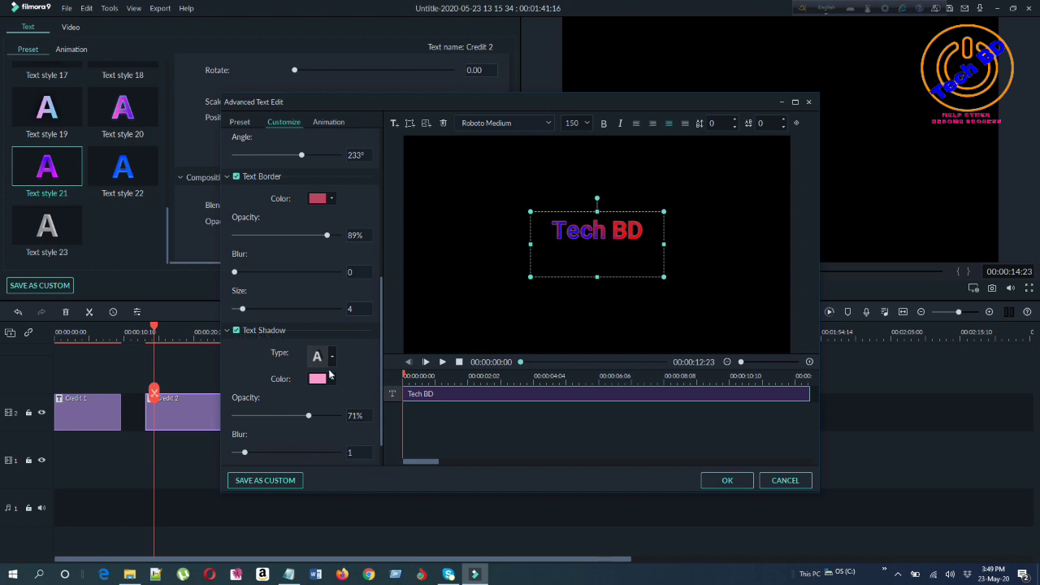
scroll(324, 373, down, 1)
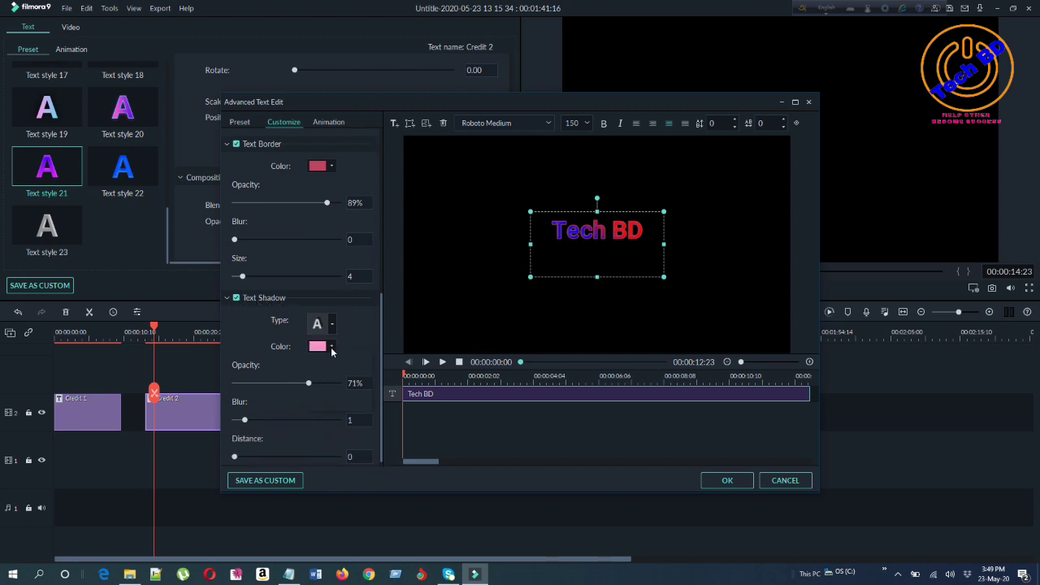
click(331, 348)
click(327, 362)
click(331, 347)
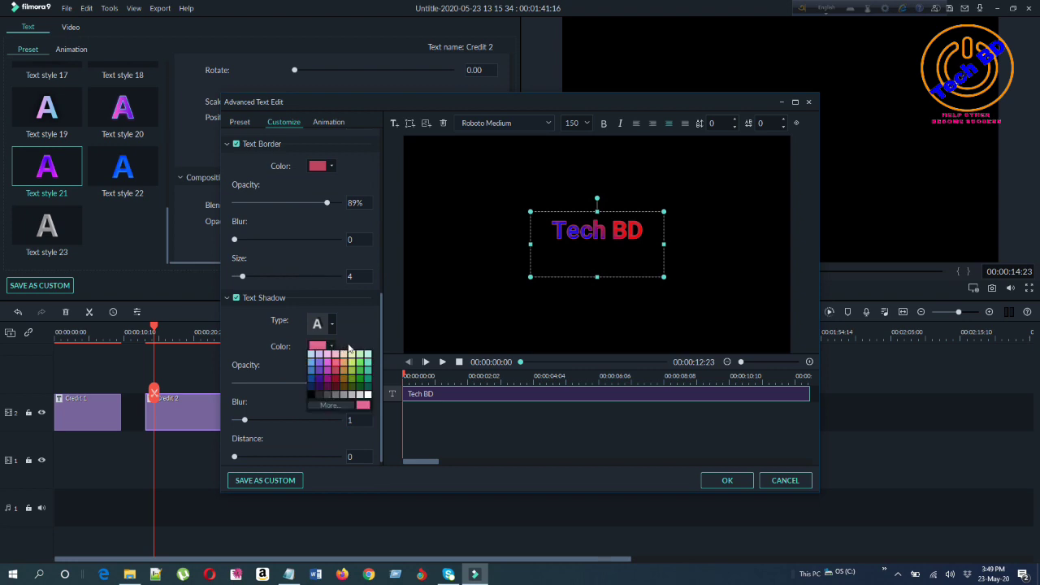
click(354, 333)
Set the text shadow's blur to 0, try a distance of 20 and reduce the distance to 1.
scroll(352, 340, down, 1)
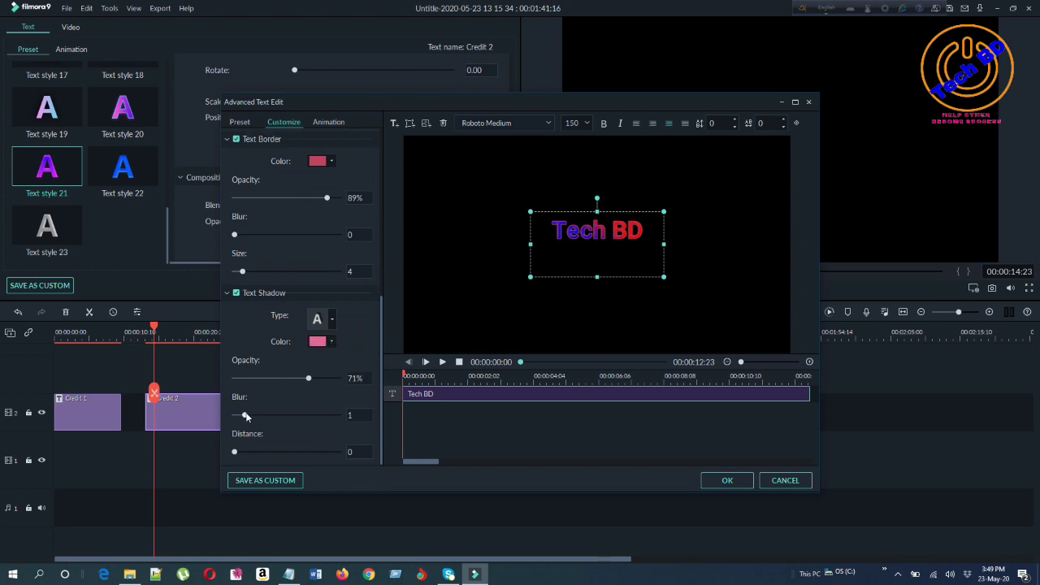
mouse_move(245, 416)
mouse_down()
mouse_move(293, 415)
mouse_move(230, 408)
mouse_up()
drag(234, 453, 367, 445)
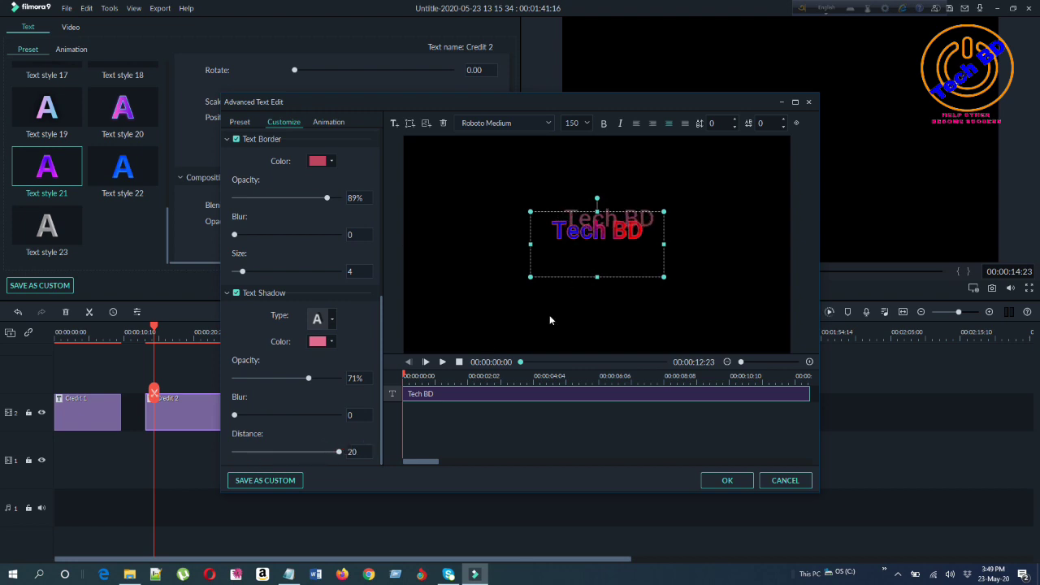
drag(338, 454, 241, 466)
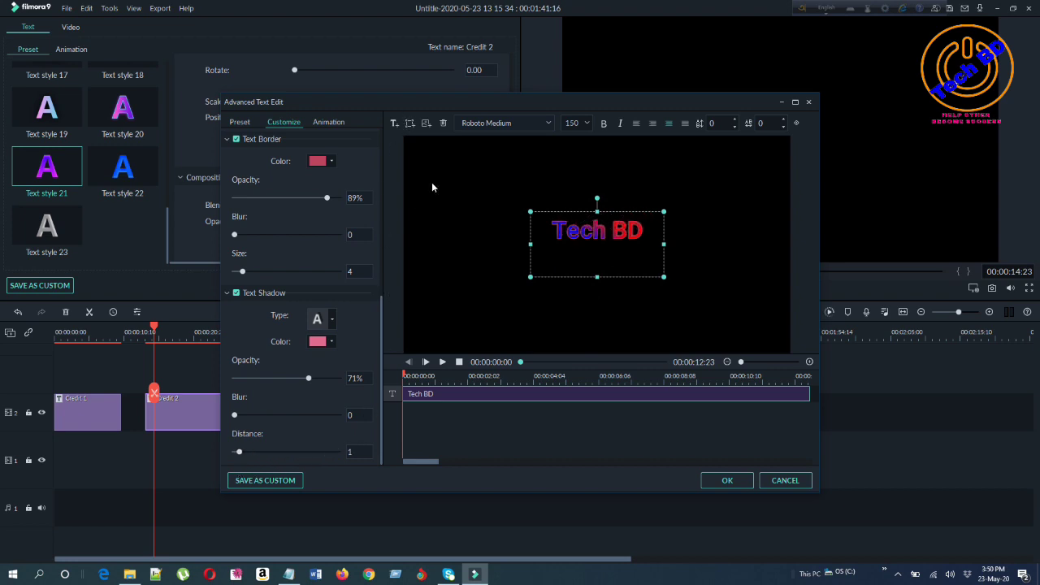
Try italics on "Tech BD", turn them off again, and apply the advanced edits to the Credit 2 title.
click(621, 123)
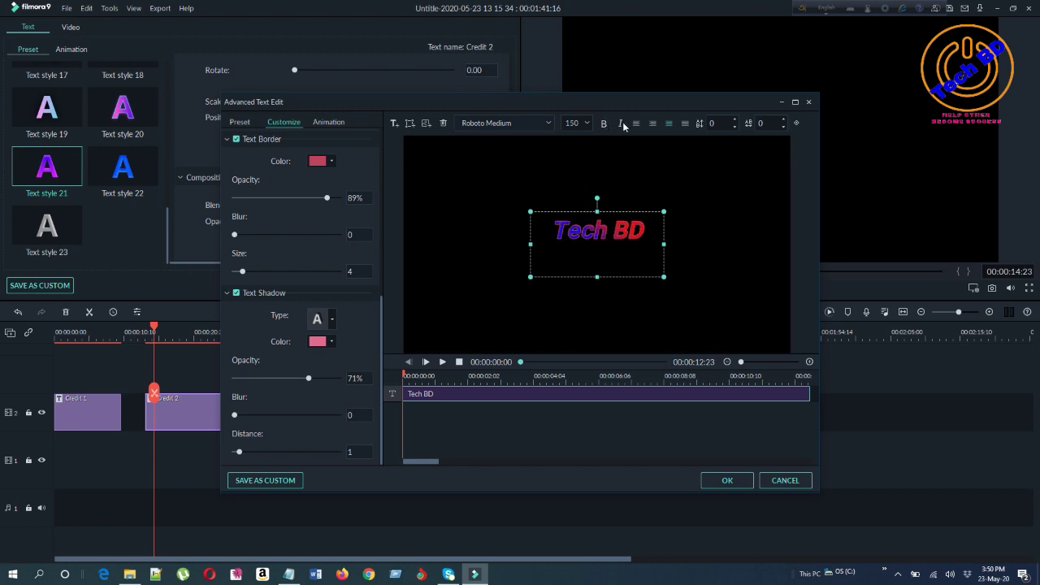
click(623, 123)
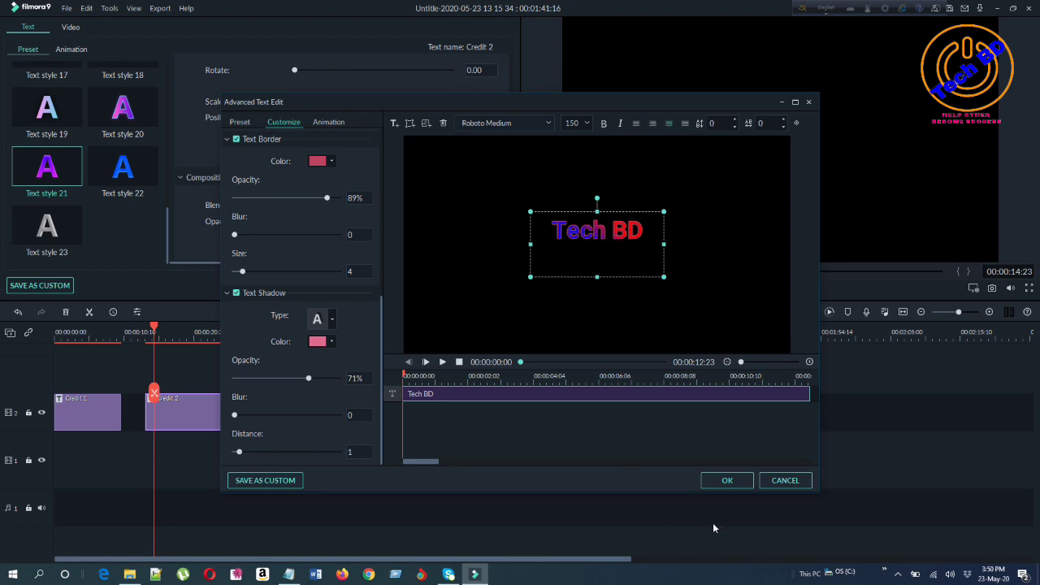
click(726, 480)
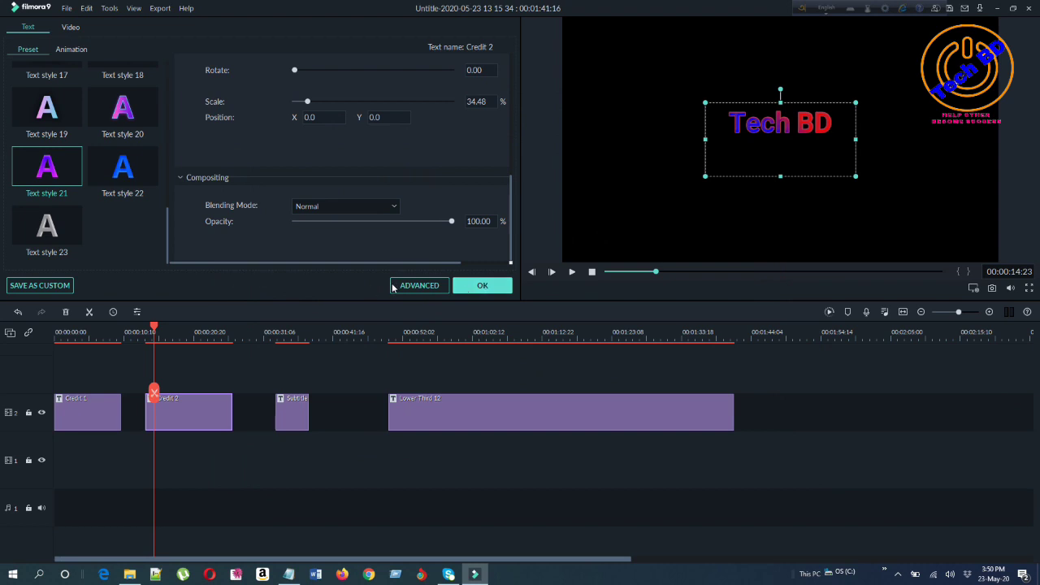
click(483, 285)
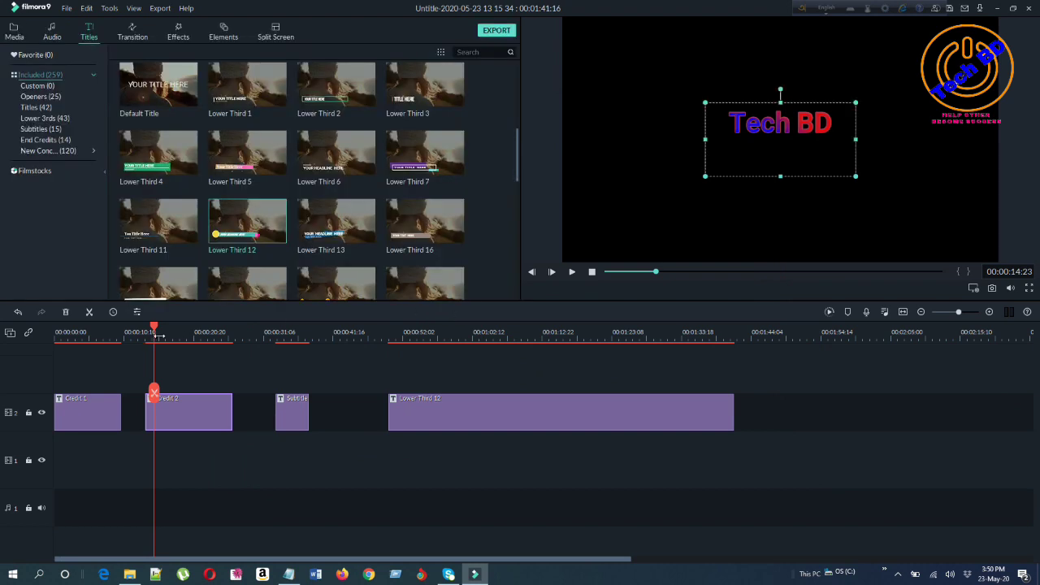
Move the playhead into the Credit 1 title and review its rotation, scale, position and compositing settings.
drag(159, 335, 86, 345)
click(111, 401)
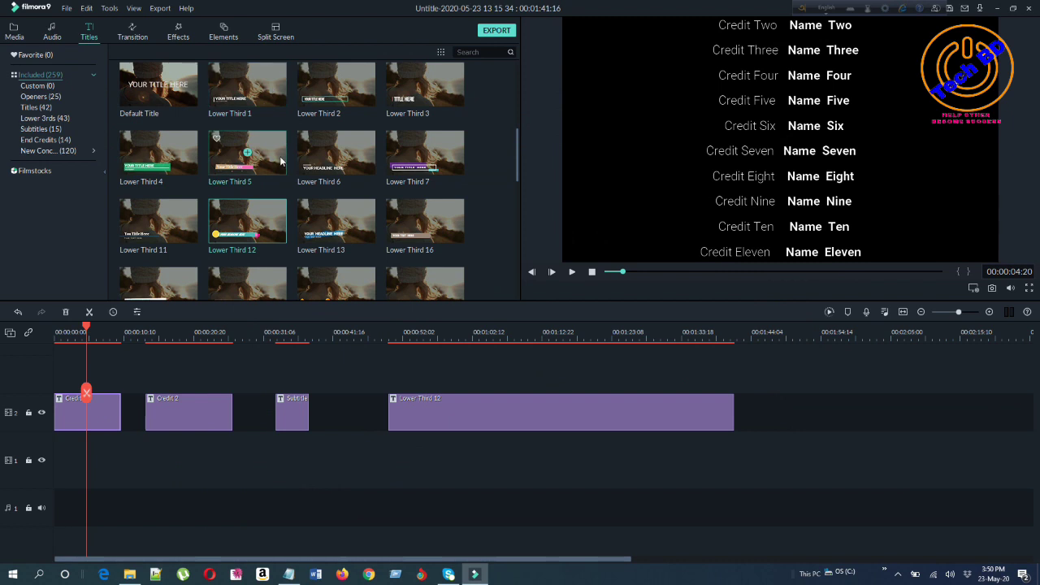
double_click(95, 410)
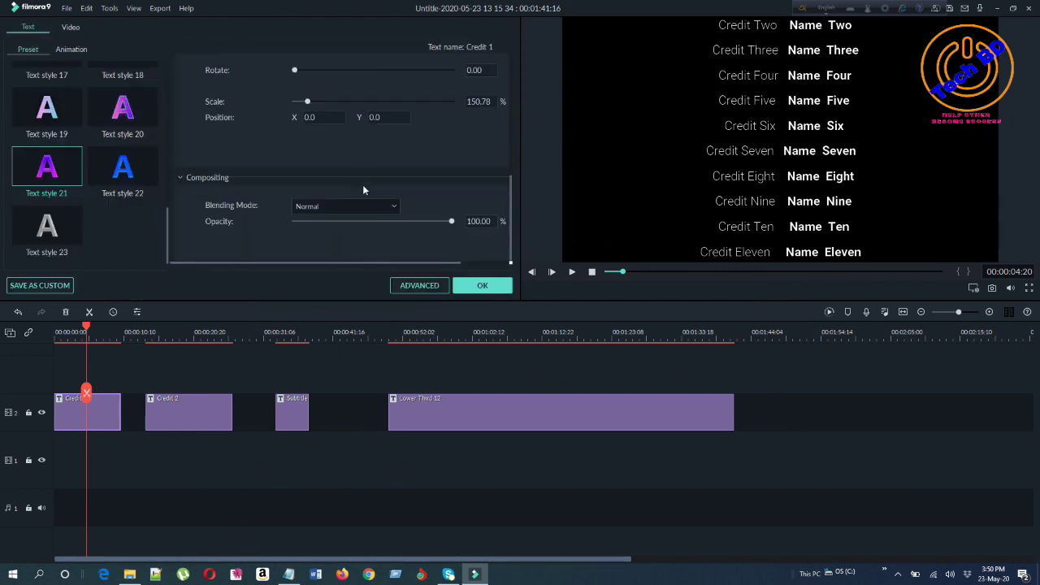
scroll(366, 174, up, 2)
click(477, 286)
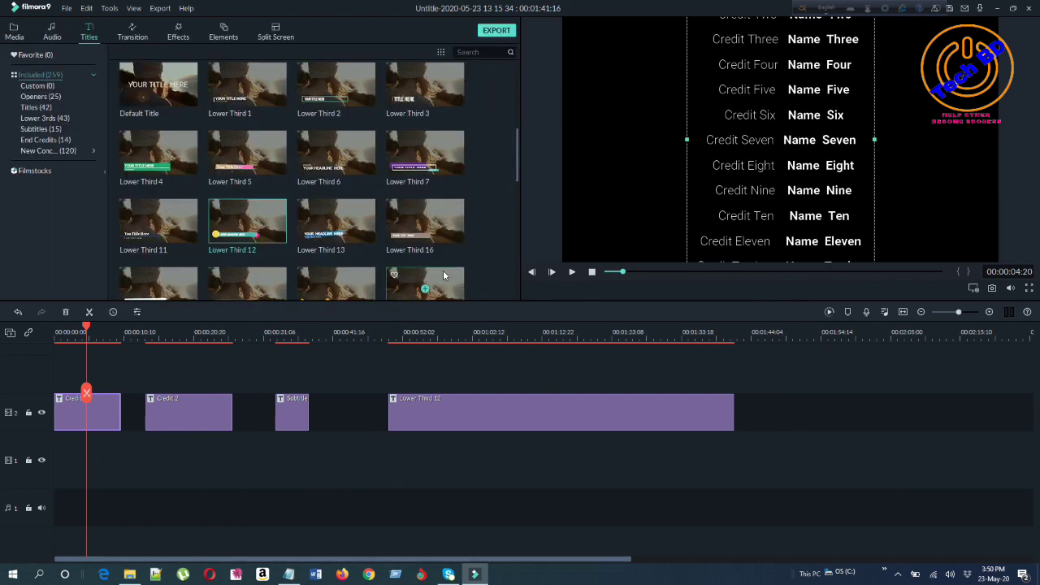
Try the different paragraph alignments on the Credit 1 text and leave it centred.
double_click(112, 406)
scroll(387, 138, up, 5)
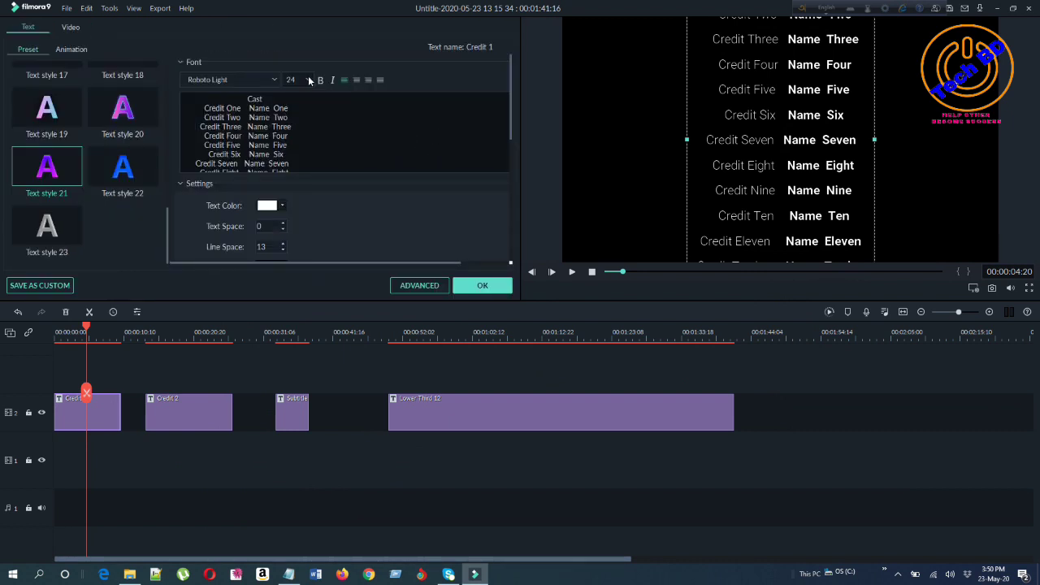
click(355, 82)
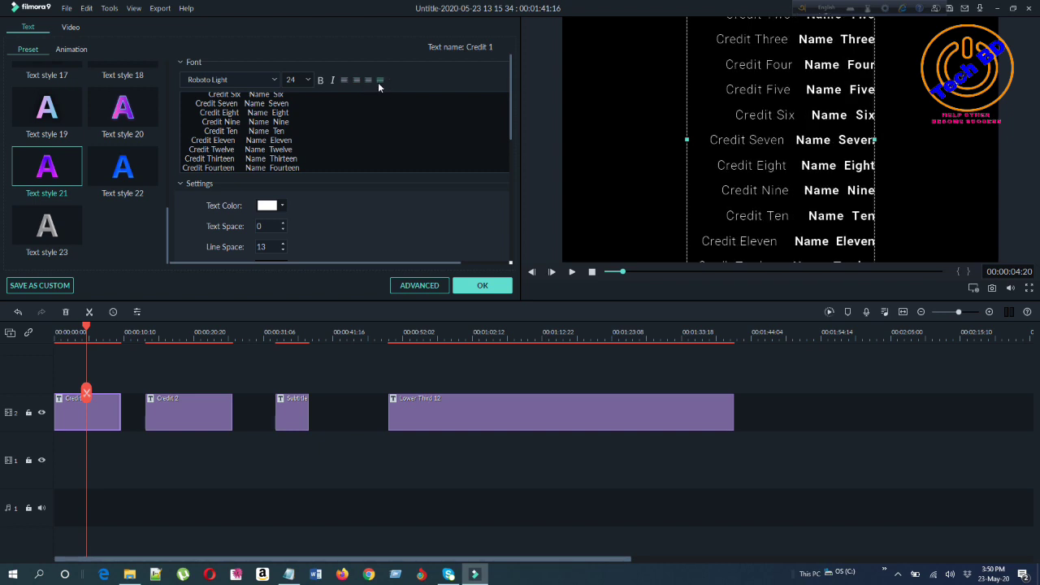
click(369, 79)
click(358, 79)
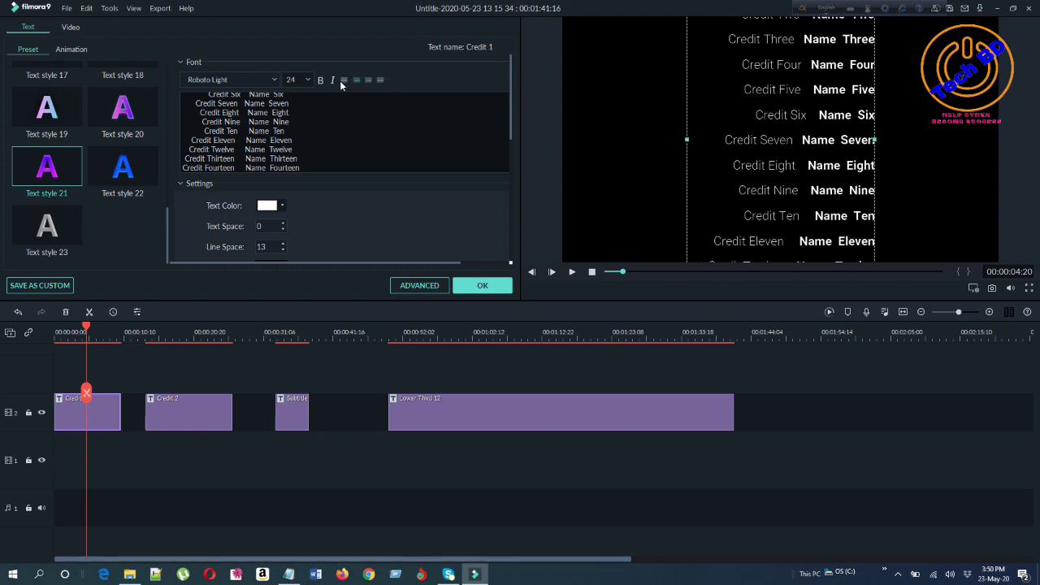
click(371, 80)
click(367, 81)
Try italics on the Credit 1 text, make it bold instead and set the font size to 56.
click(332, 80)
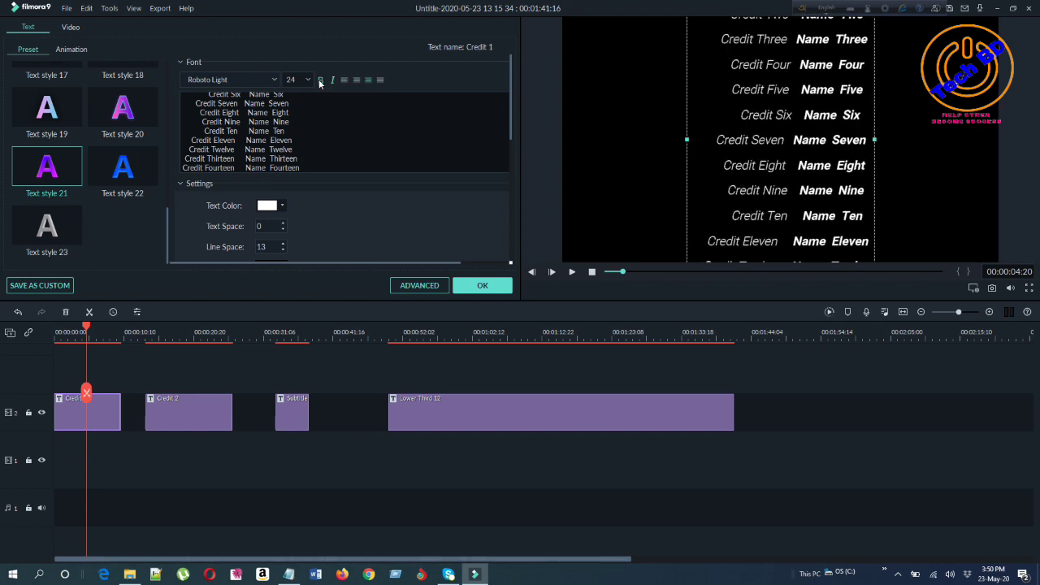
click(332, 80)
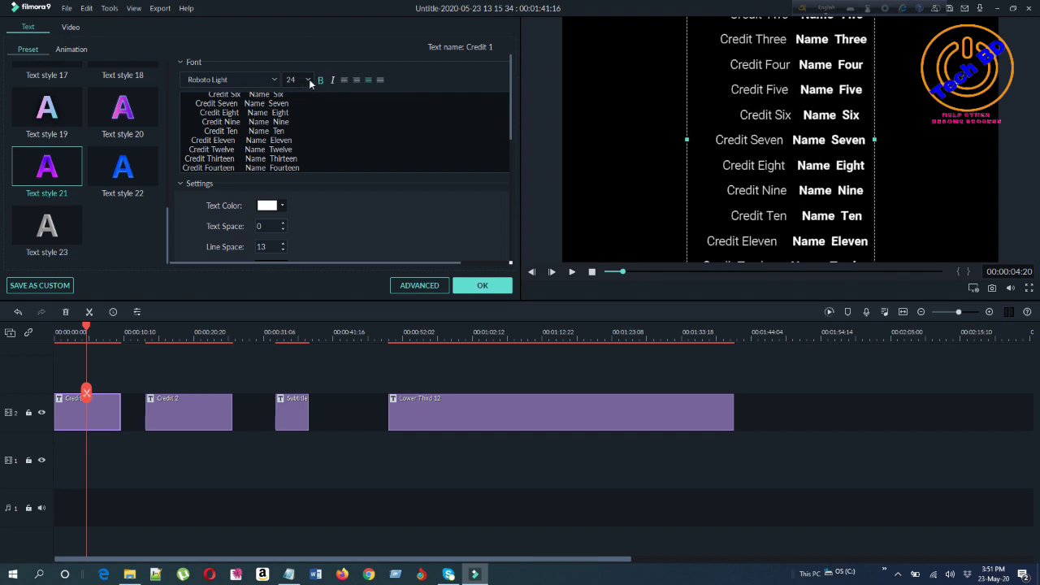
click(308, 80)
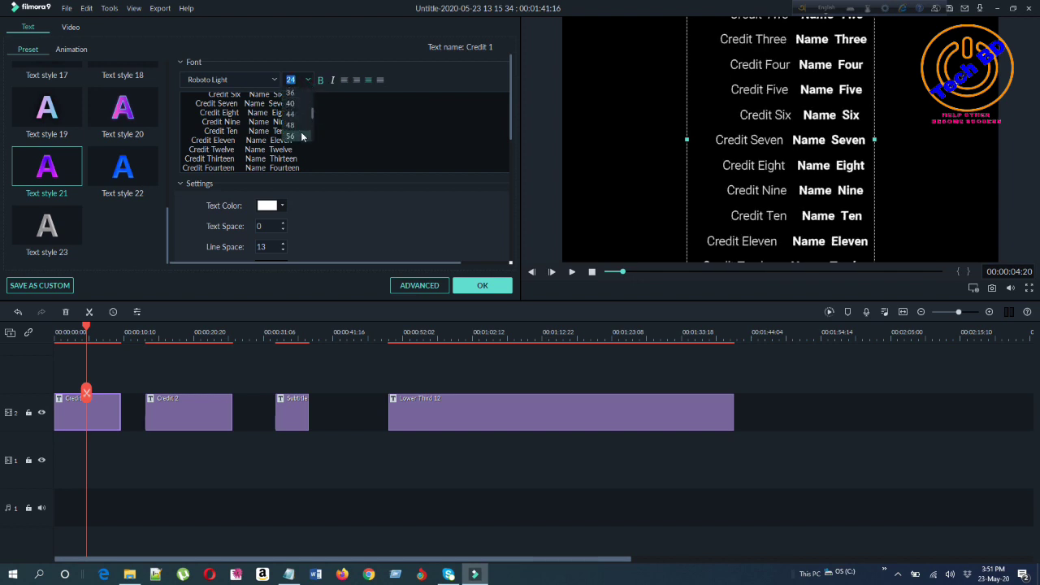
click(290, 136)
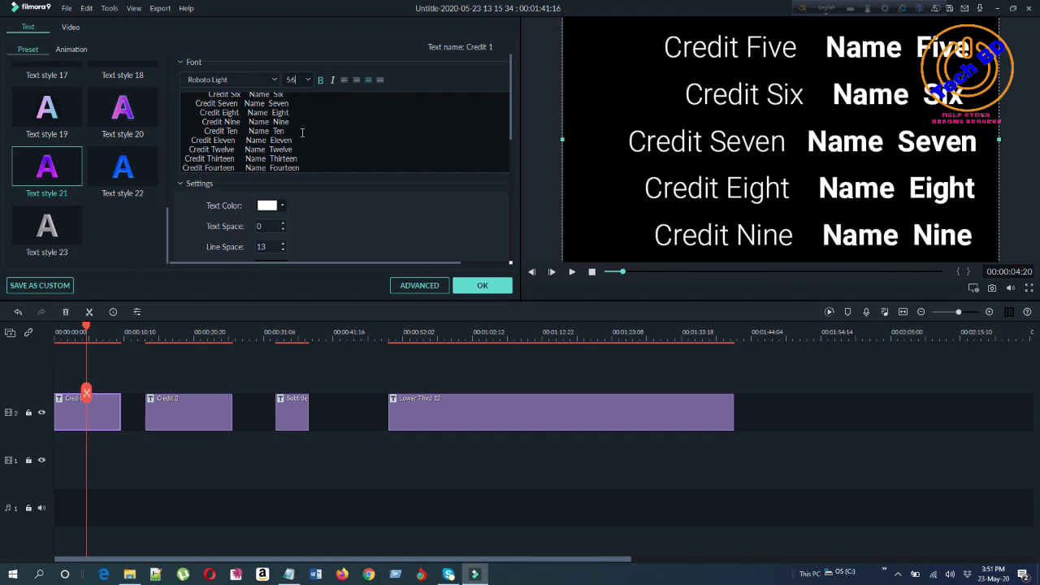
Try the PoplarStd font on the Credit 1 text, switch it to Proxima Nova Bold and apply the title edits.
click(275, 81)
click(274, 81)
click(276, 82)
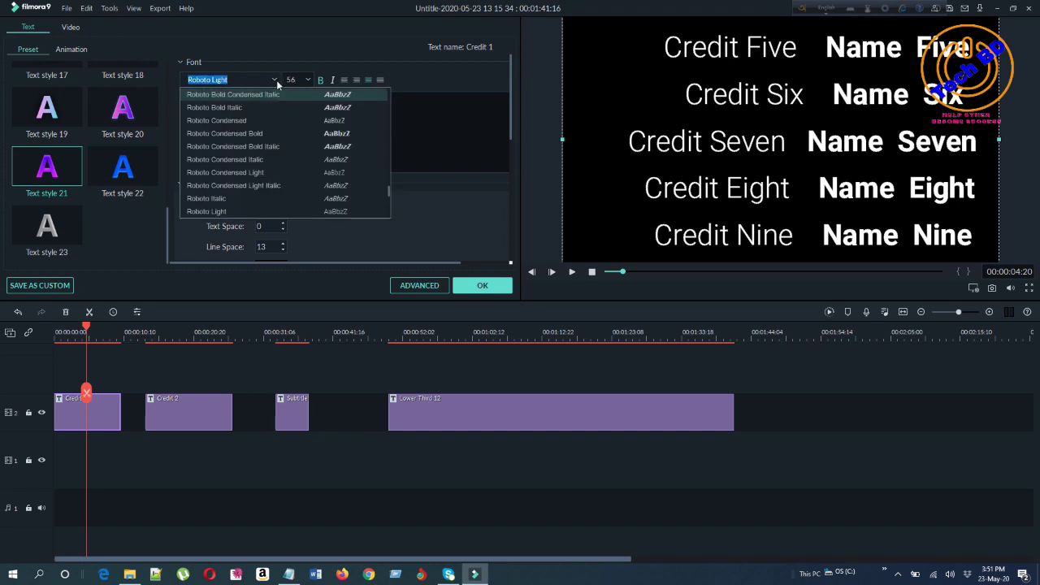
scroll(264, 96, up, 10)
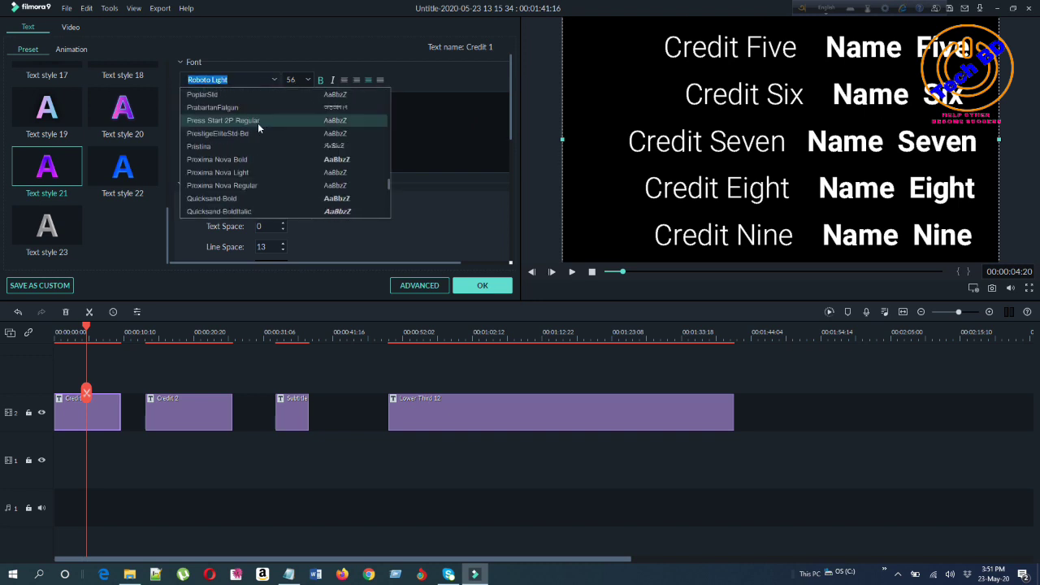
click(241, 95)
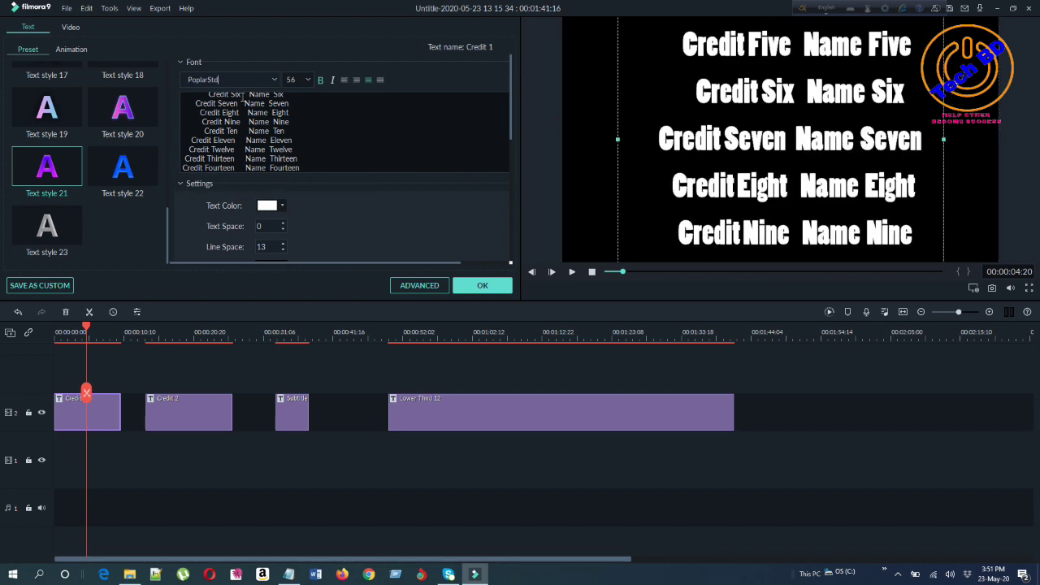
scroll(264, 130, up, 3)
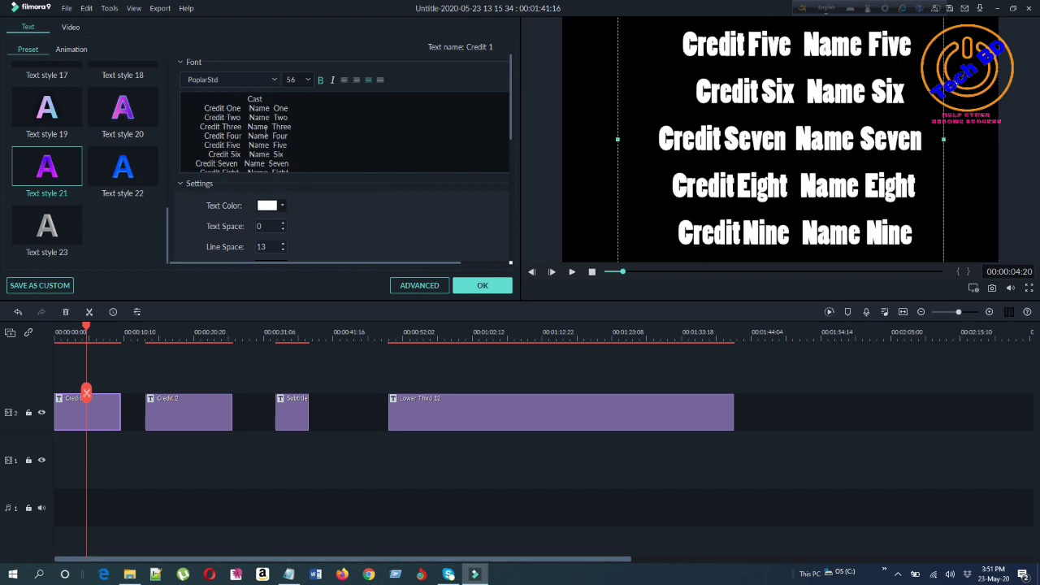
click(271, 82)
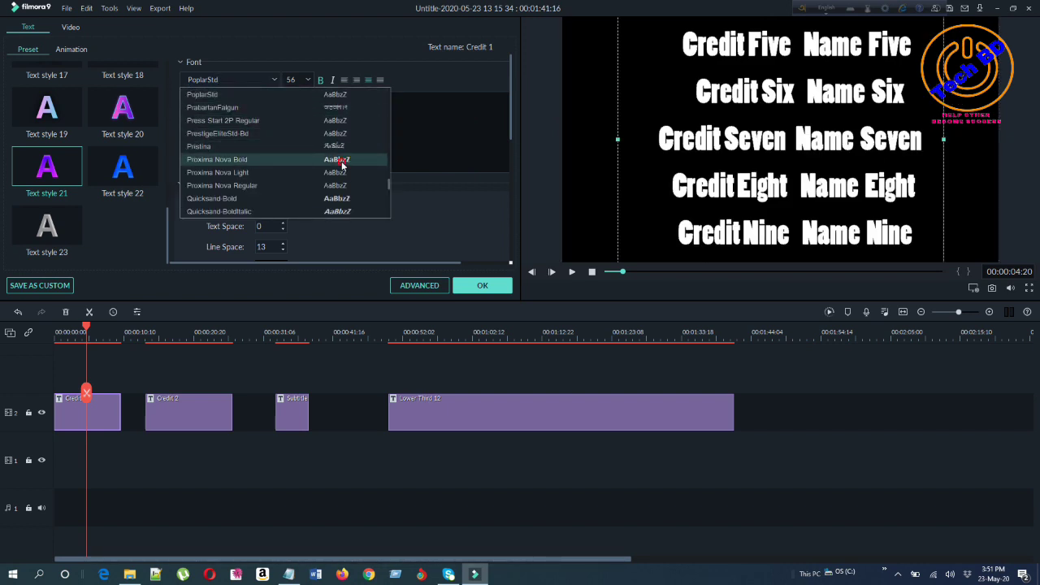
click(342, 162)
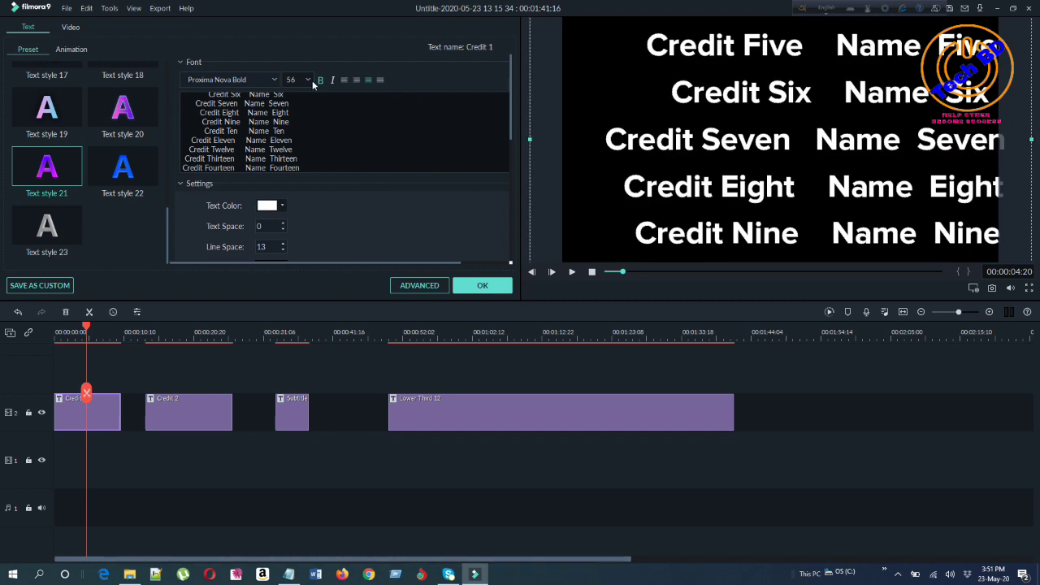
scroll(434, 177, down, 3)
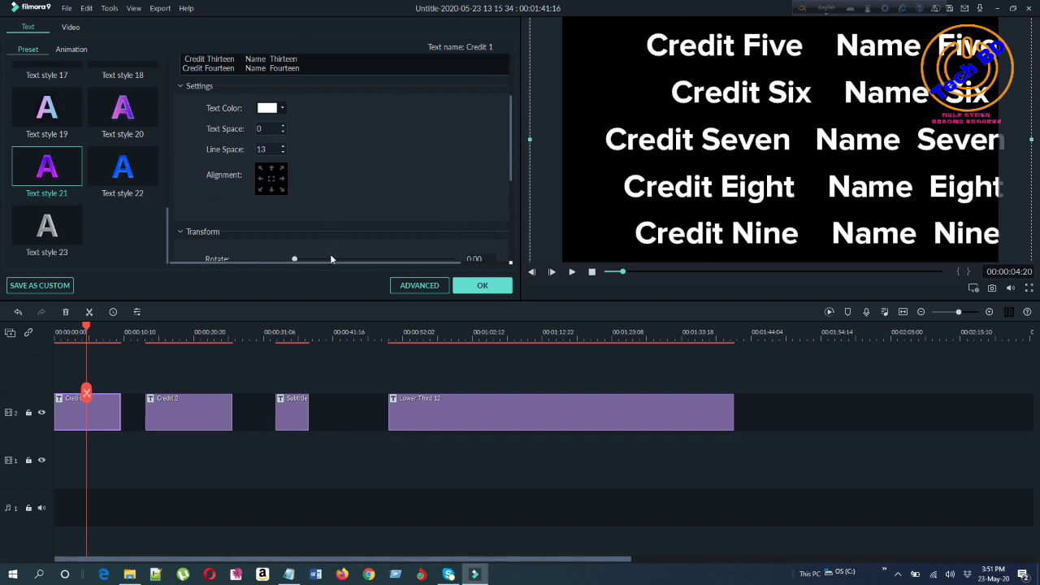
click(492, 287)
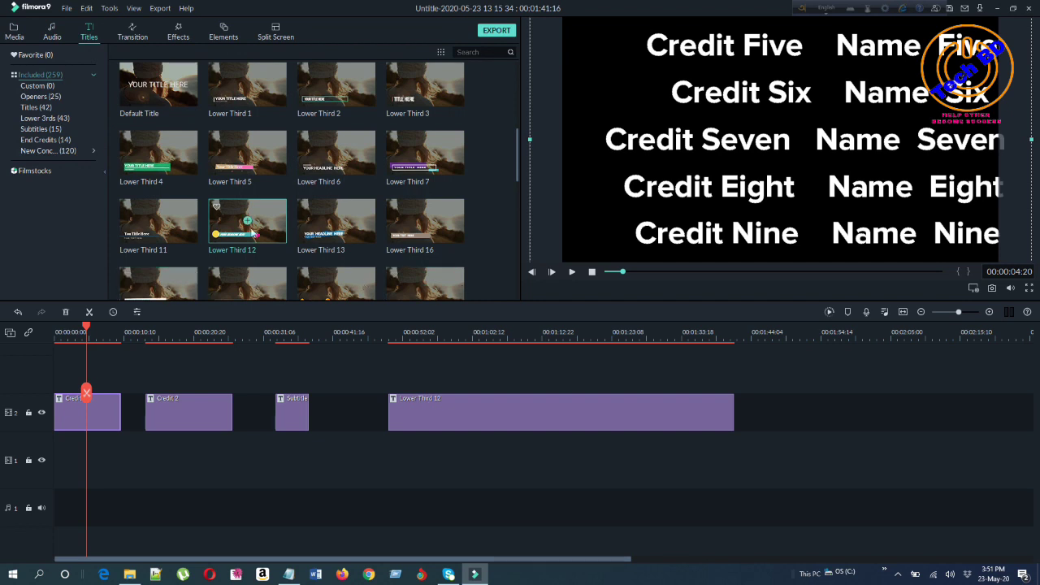
scroll(299, 234, down, 3)
scroll(299, 234, down, 3)
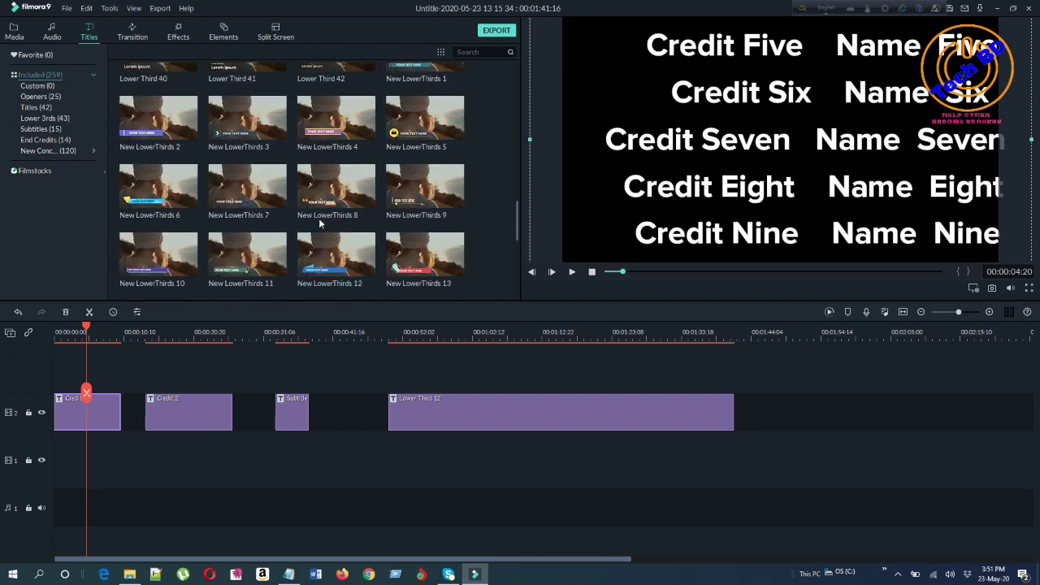
double_click(293, 412)
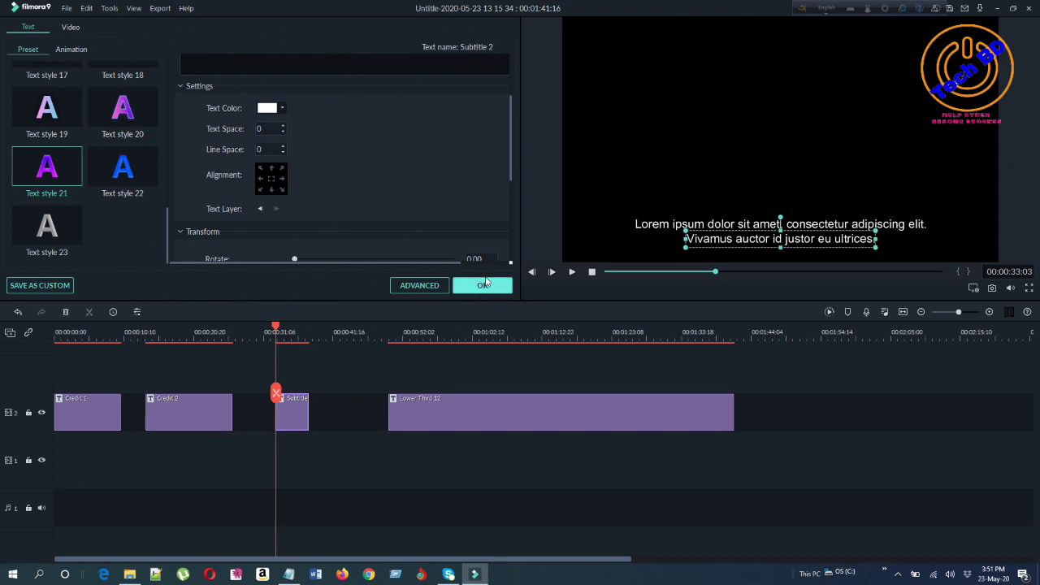
click(486, 286)
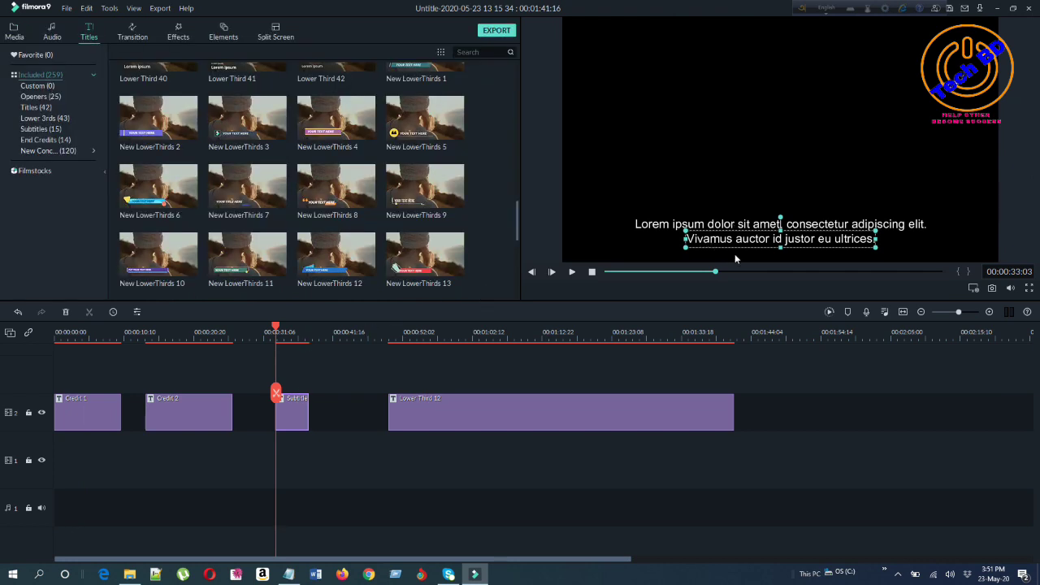
Give the subtitle's second line, "Vivamus auctor id justor eu ultrices.", a custom purple text colour.
mouse_move(278, 326)
mouse_down()
mouse_move(295, 329)
mouse_move(291, 340)
mouse_up()
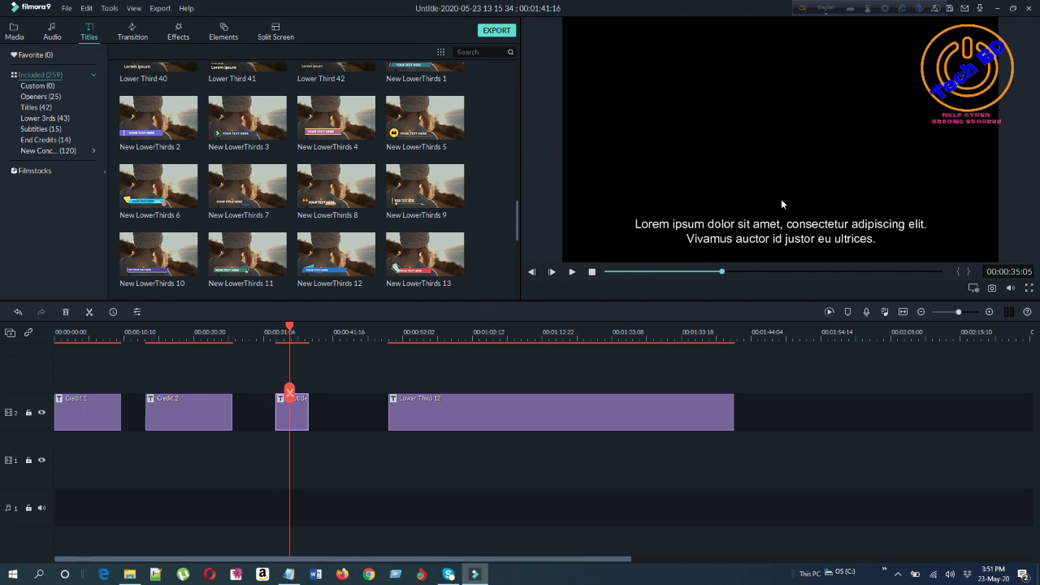
double_click(303, 414)
scroll(324, 162, up, 3)
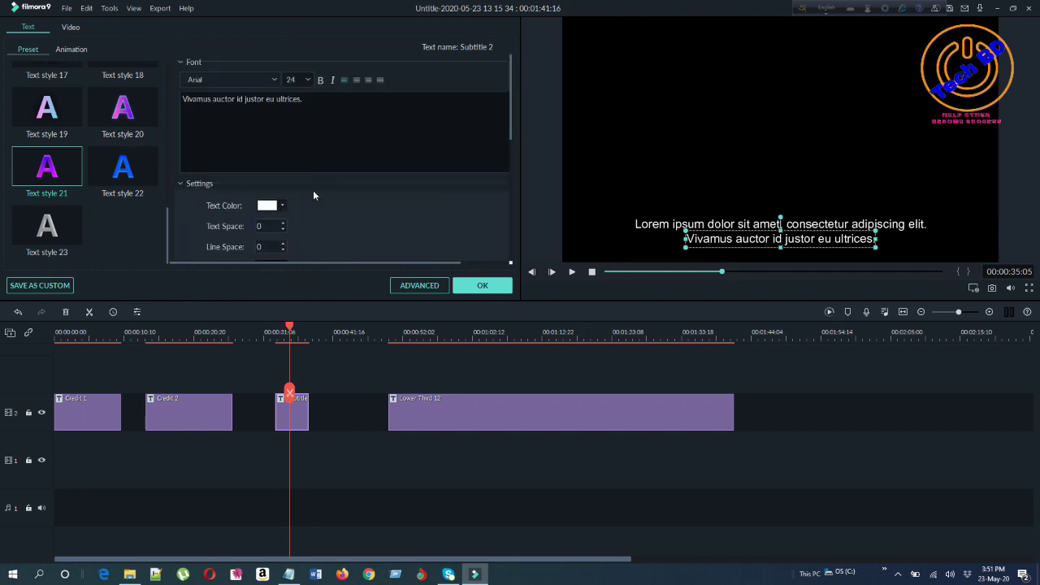
click(282, 208)
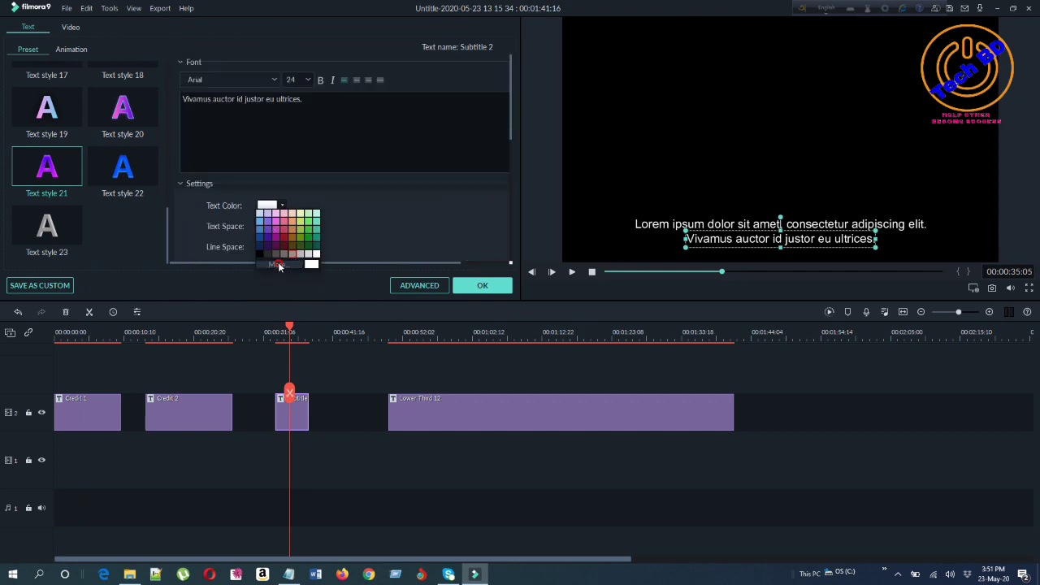
click(278, 264)
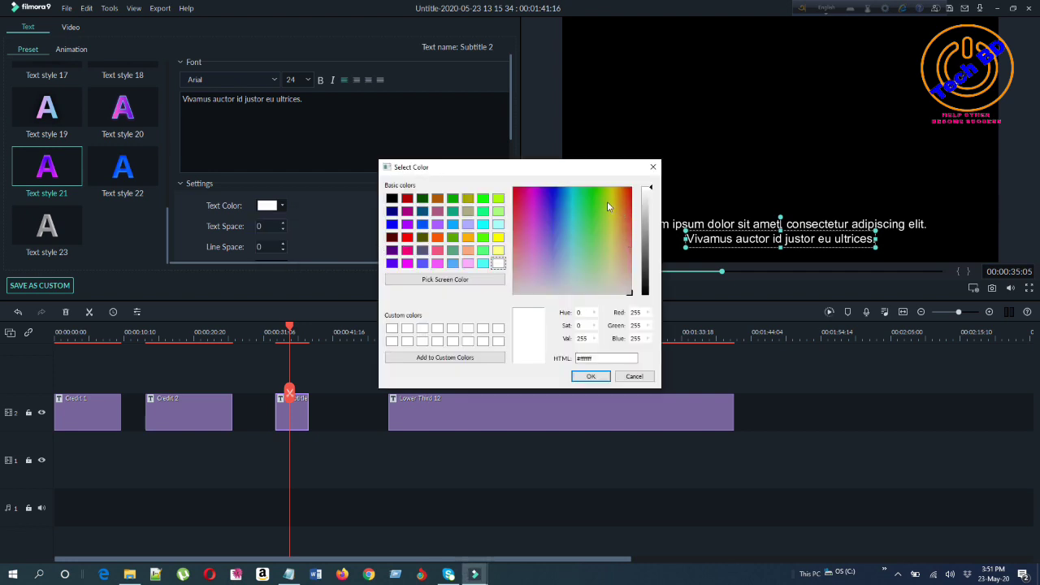
click(591, 204)
click(541, 201)
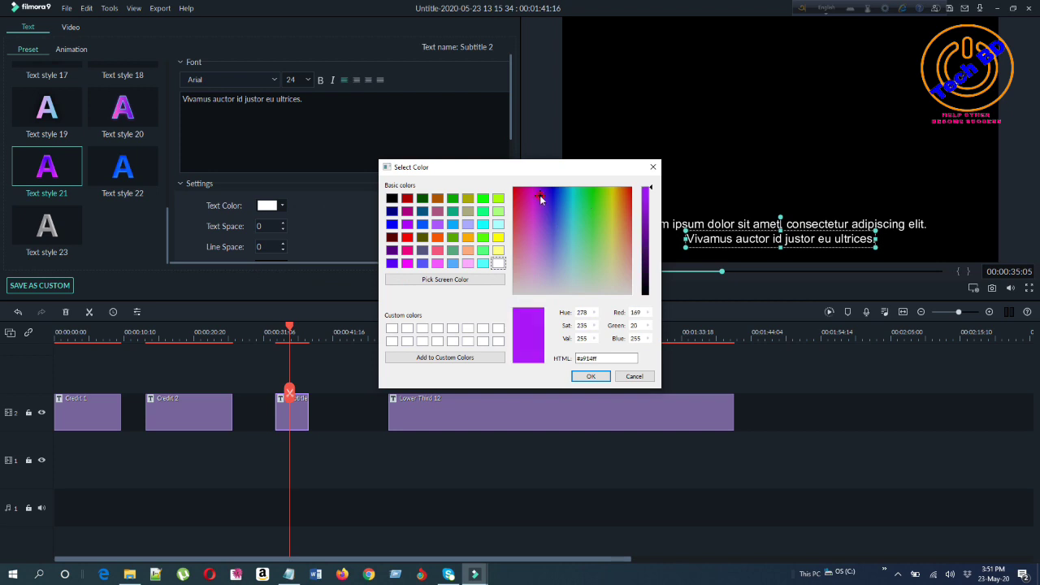
click(650, 217)
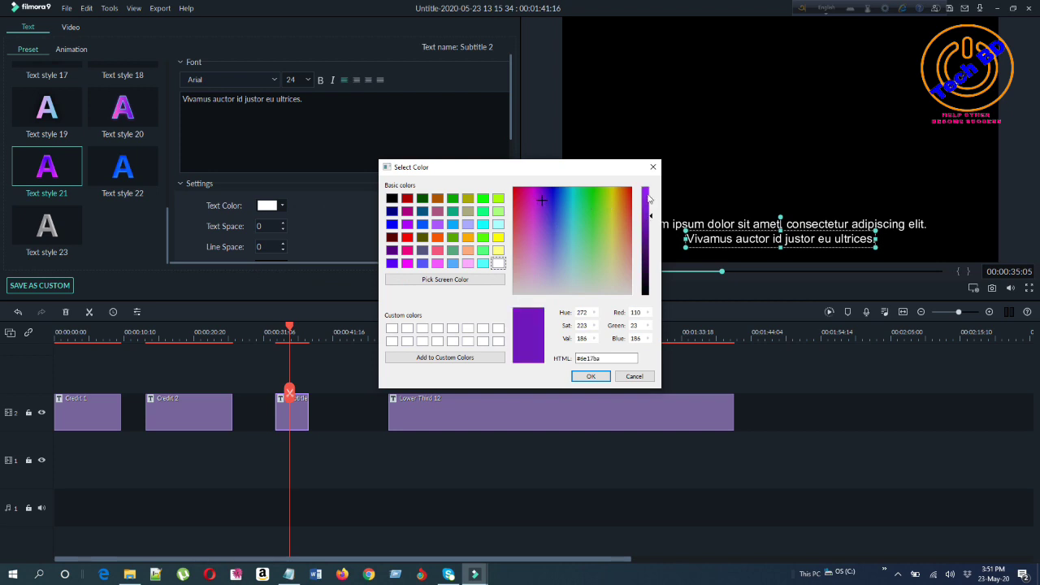
click(596, 378)
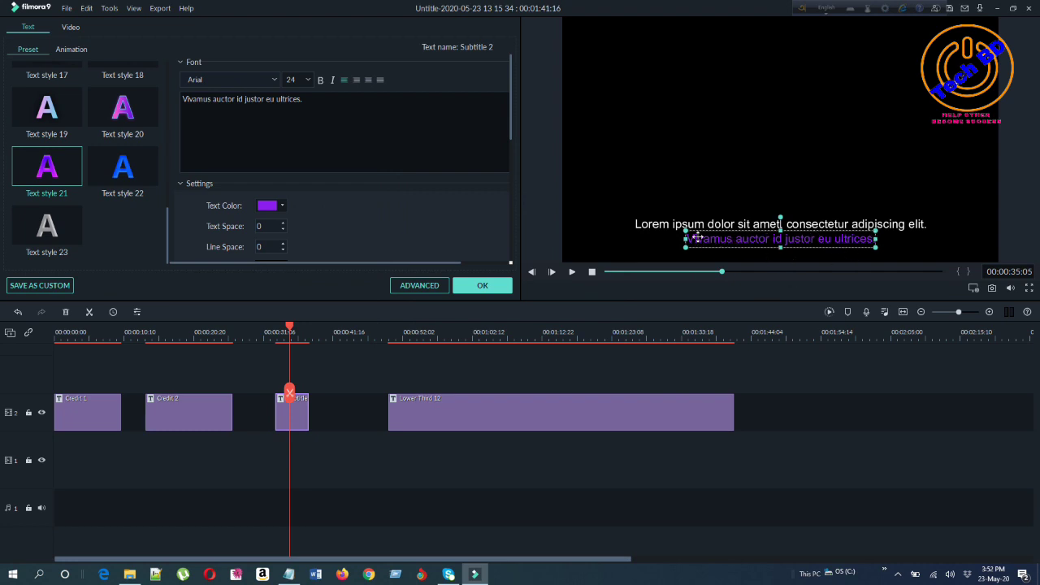
Colour the subtitle's first line, "Lorem ipsum dolor sit amet, consectetur adipiscing elit.", green and apply the title edits.
click(654, 225)
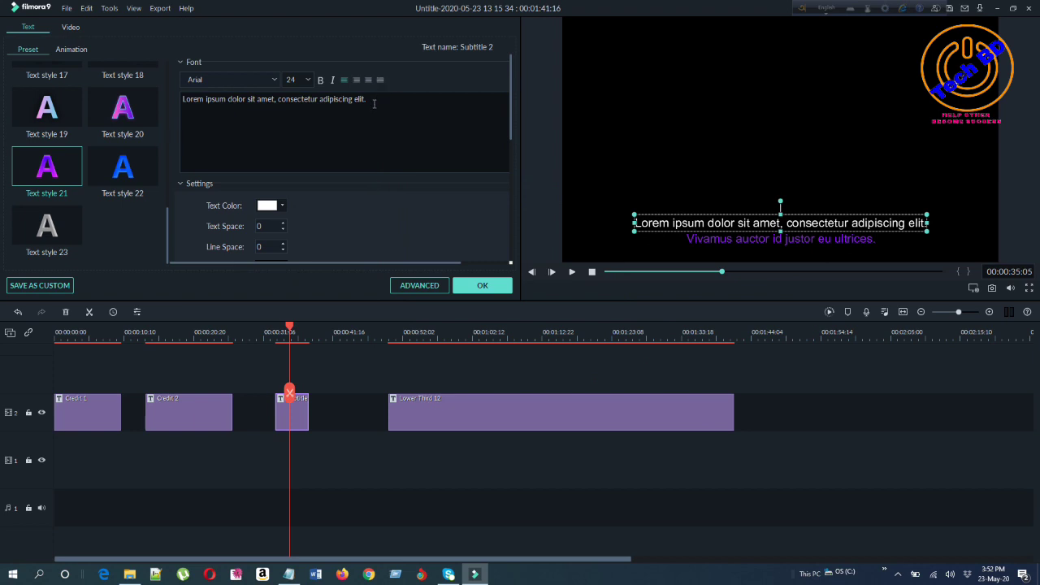
click(278, 207)
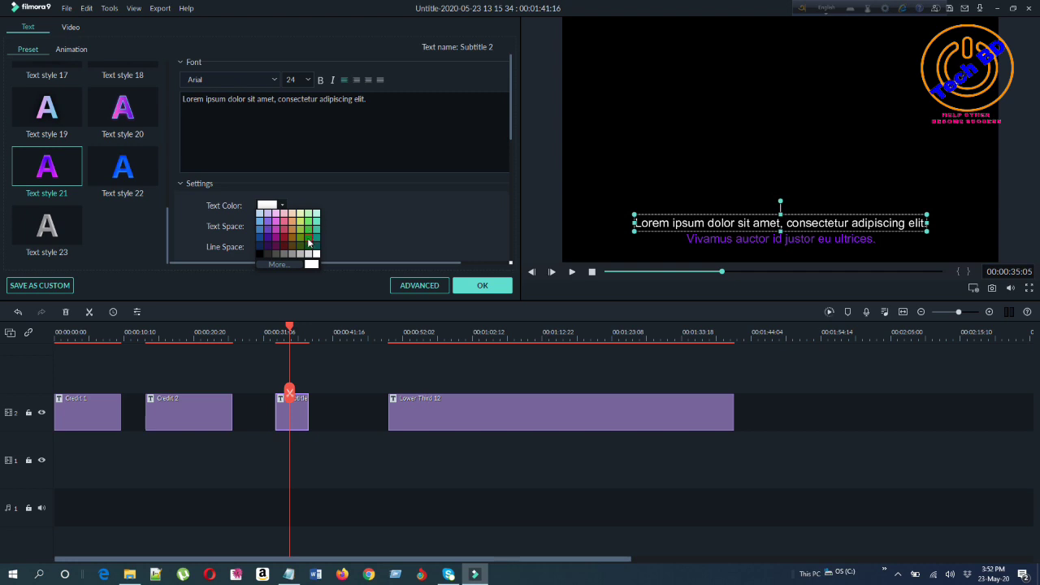
click(308, 242)
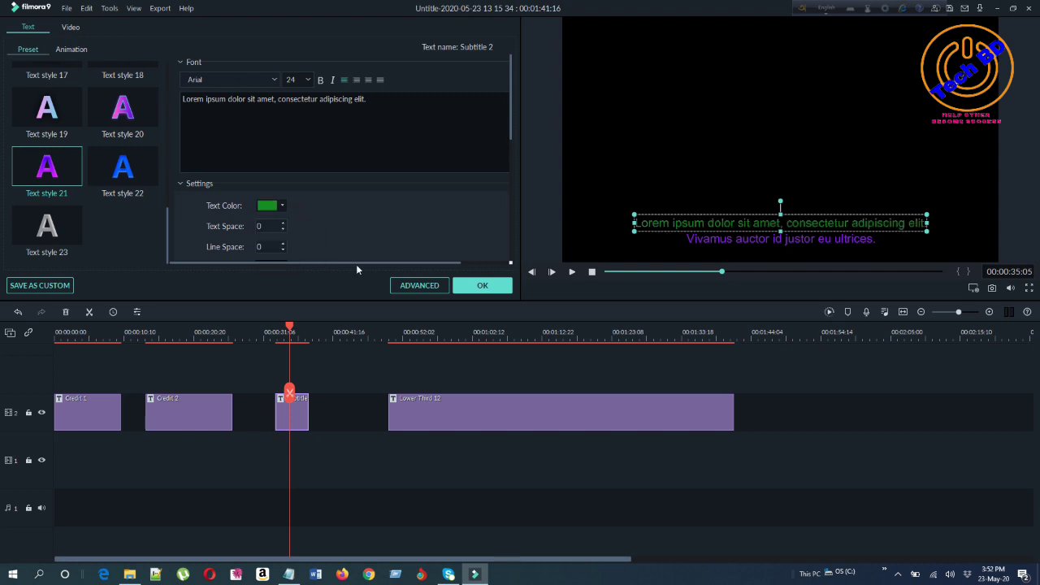
click(482, 286)
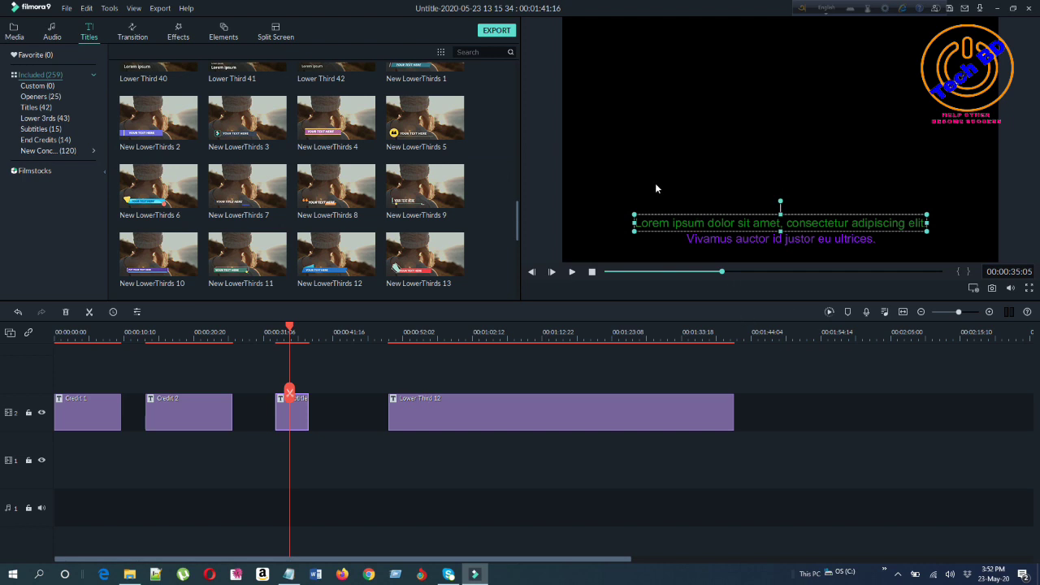
Find the New Opener 26 title template in the library and play its preview.
scroll(276, 208, down, 6)
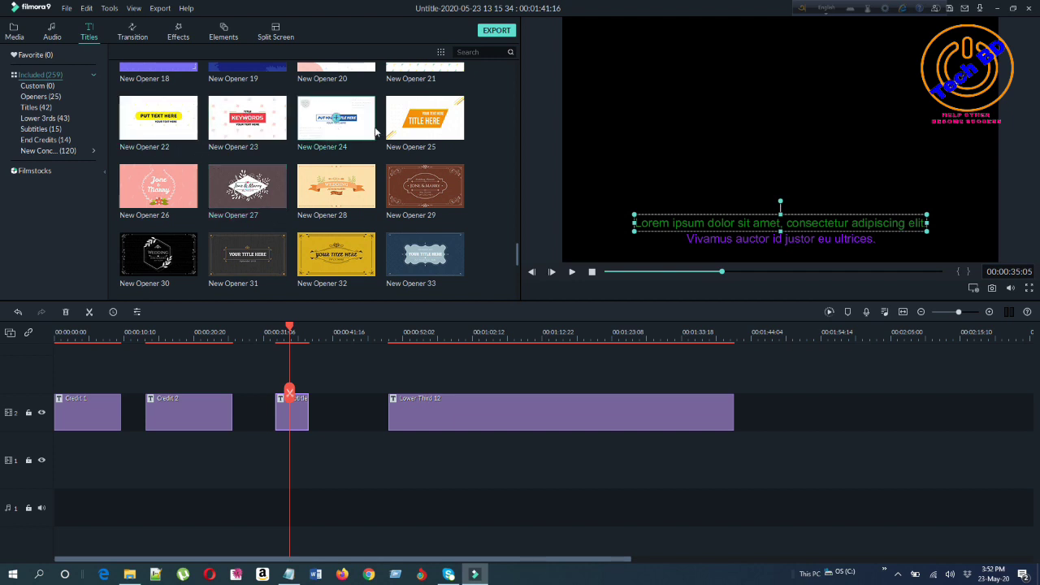
click(171, 187)
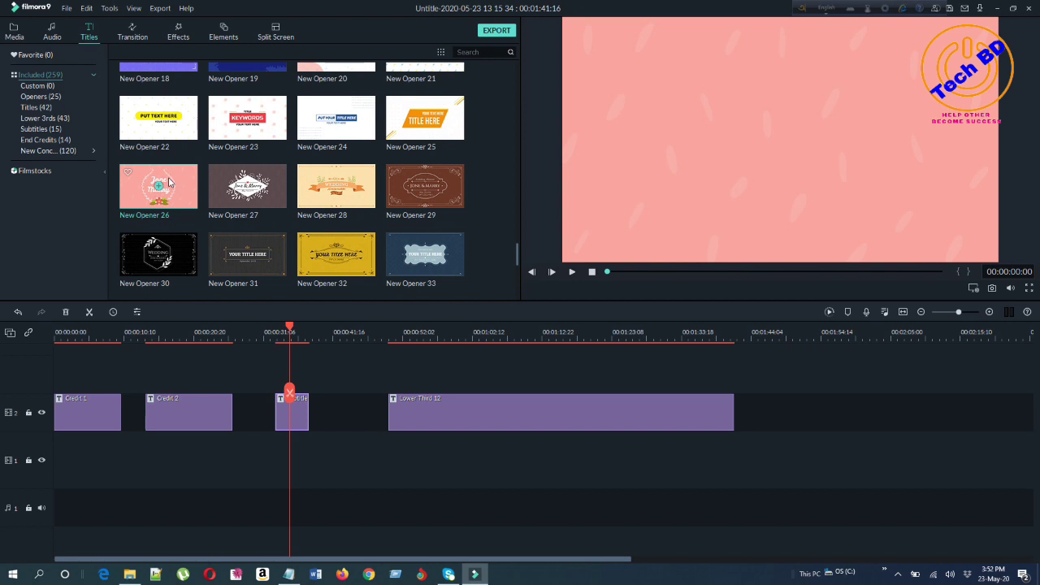
click(570, 272)
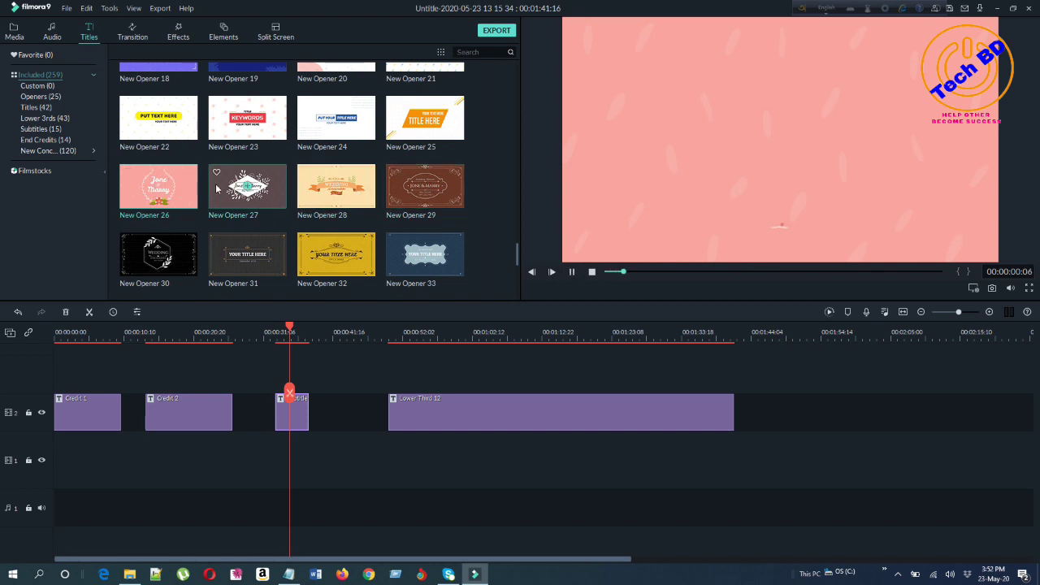
Place the New Opener 26 title on video track 2 after the Lower Third 12 clip and open it for editing.
drag(832, 392, 807, 410)
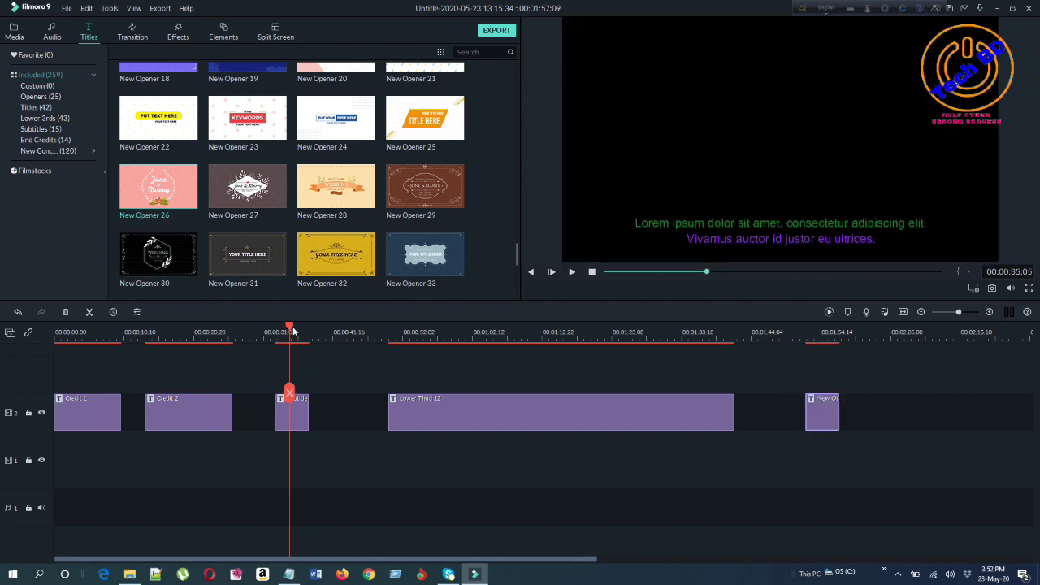
drag(291, 398, 812, 412)
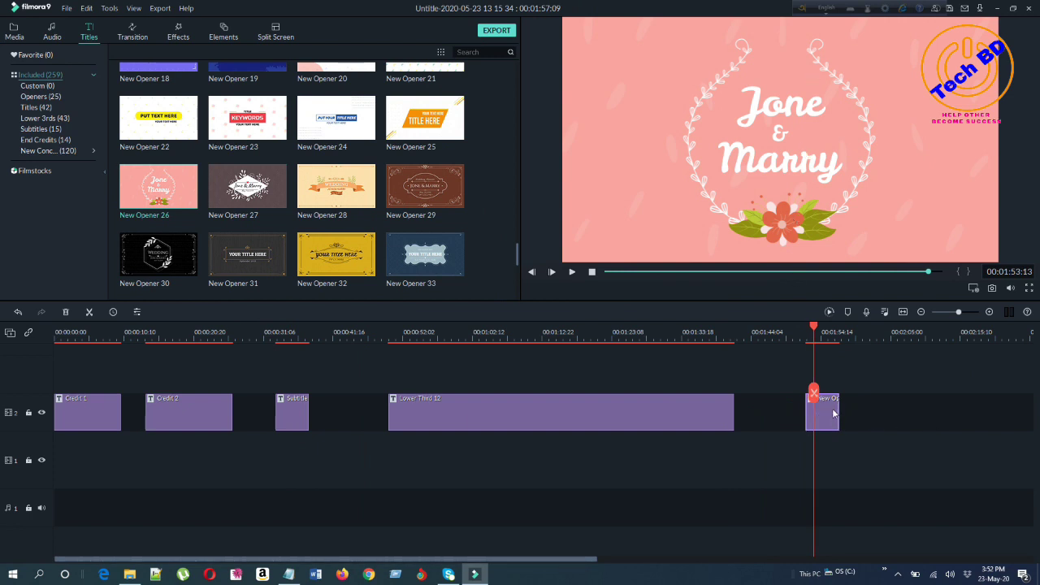
double_click(832, 416)
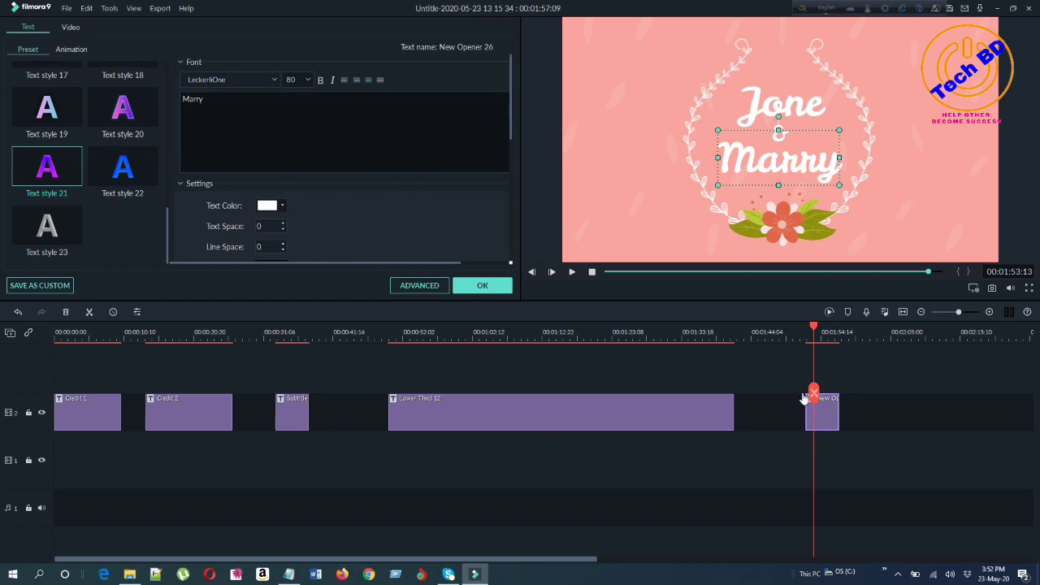
Replace the opener's second name, below the ampersand, with "Tech BD".
drag(241, 97, 108, 99)
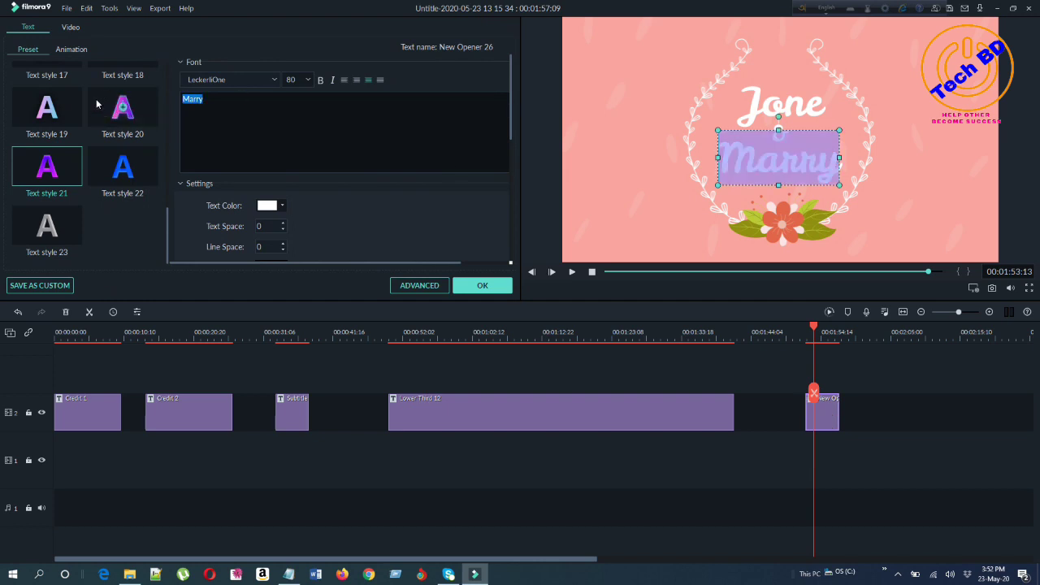
text(Te)
key(BackSpace)
text(ech BD)
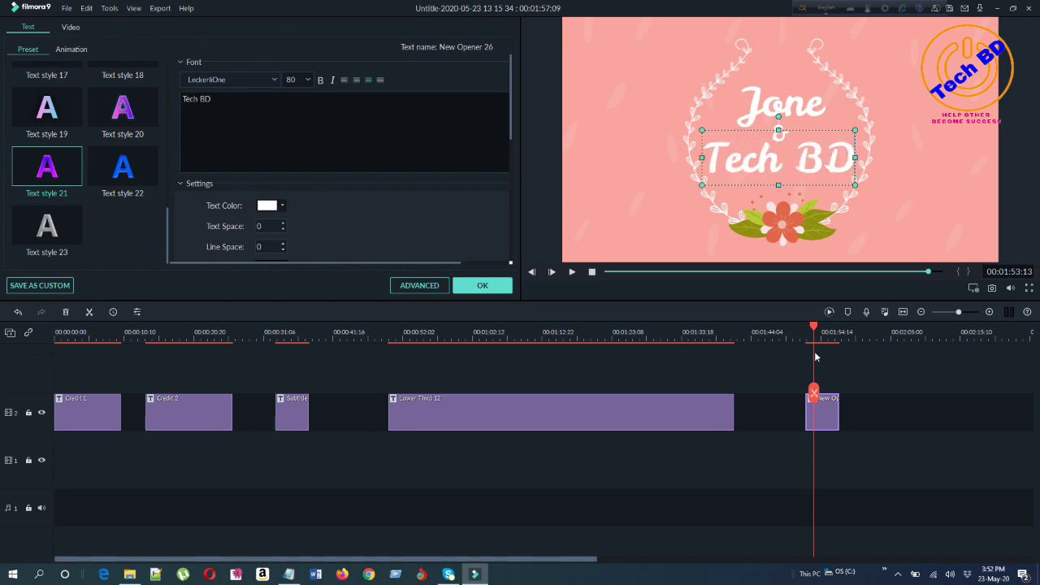
Enlarge the "Tech BD" text box well beyond the wreath and shift the text slightly left and down.
drag(854, 185, 908, 215)
drag(792, 166, 738, 182)
drag(873, 128, 937, 106)
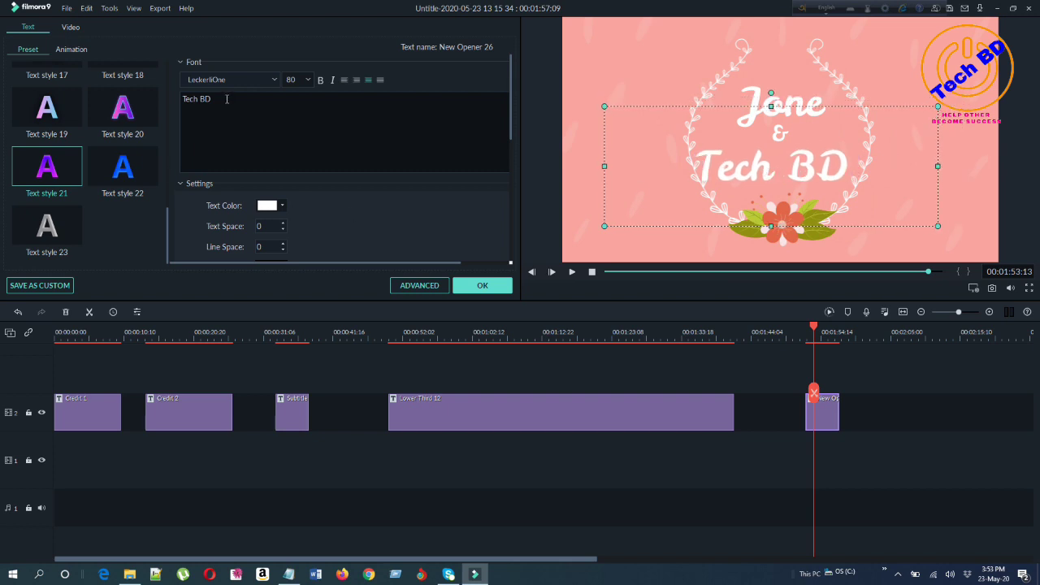
Give the opener's "Tech BD" line a dark red text colour.
key(ctrl+a)
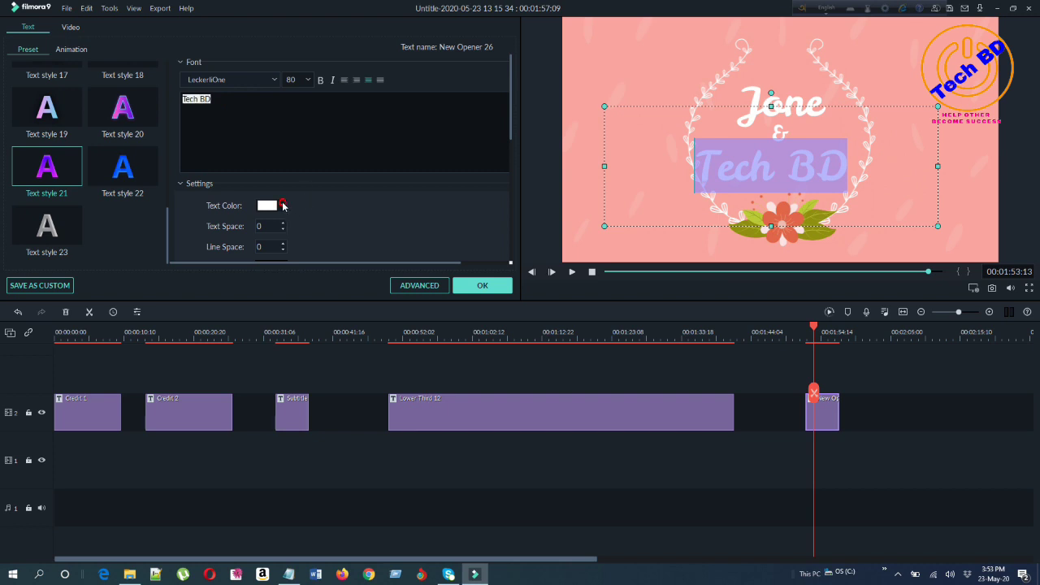
click(270, 203)
click(250, 112)
click(782, 173)
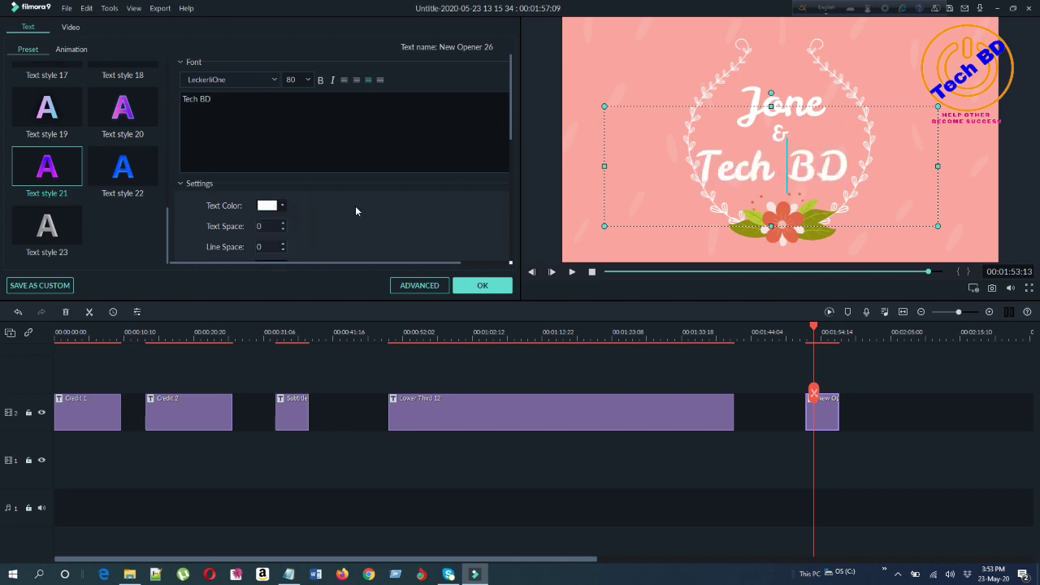
click(279, 206)
click(284, 238)
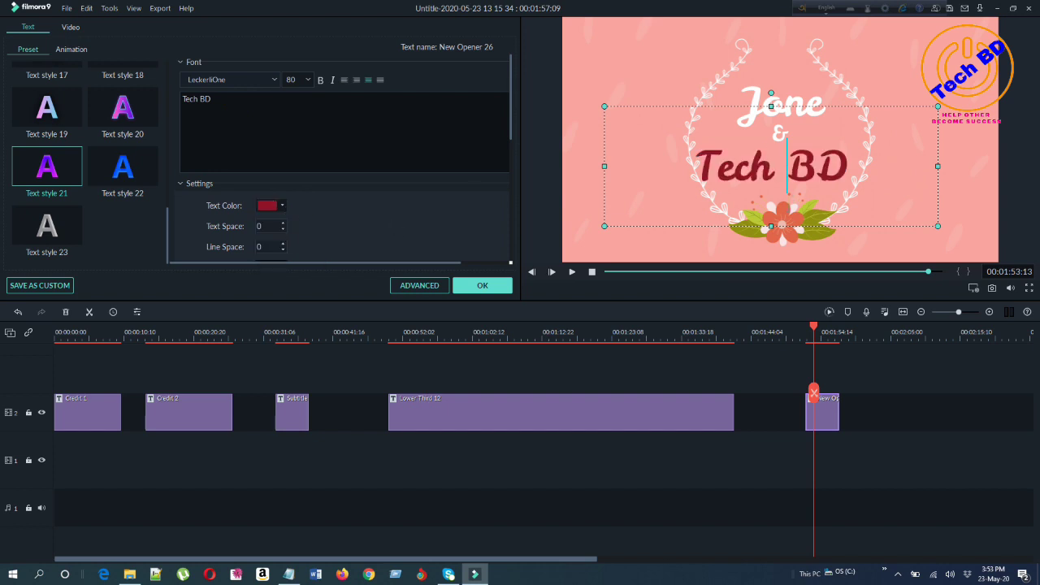
Set the font size of the opener's first name to 150 and apply the title edits.
click(757, 109)
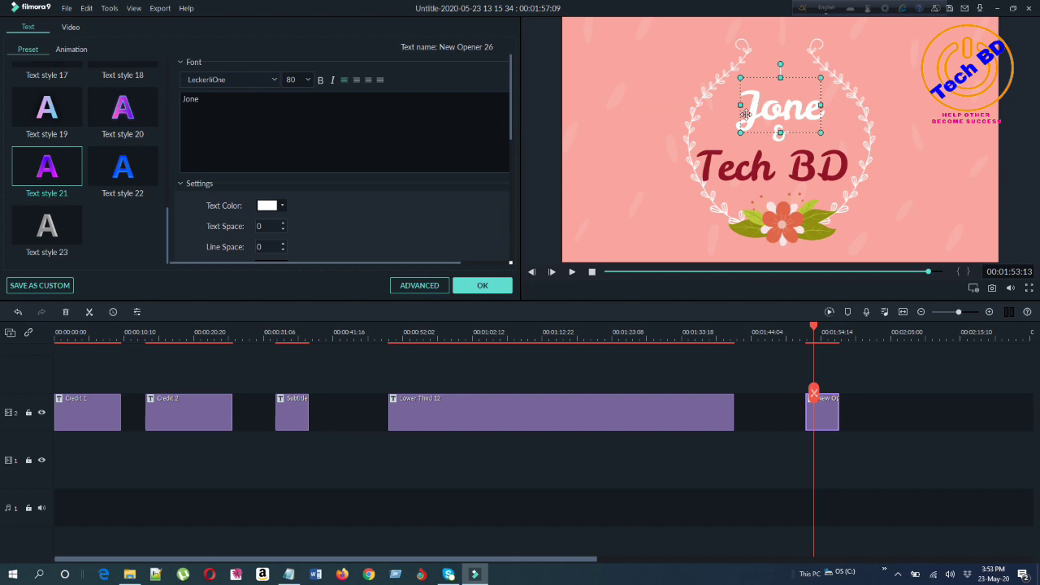
click(242, 100)
click(307, 81)
scroll(315, 140, down, 2)
click(307, 133)
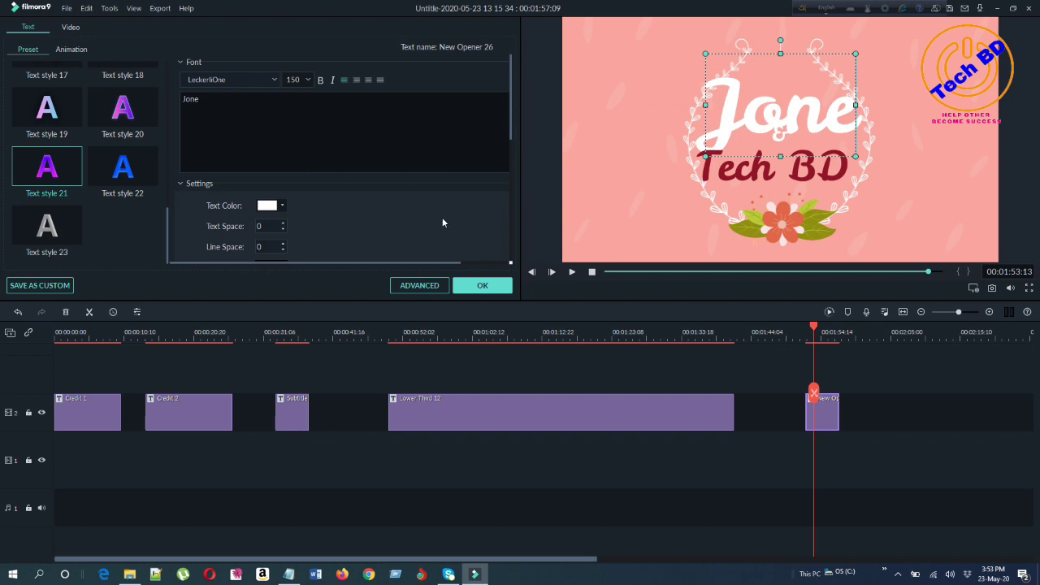
click(481, 288)
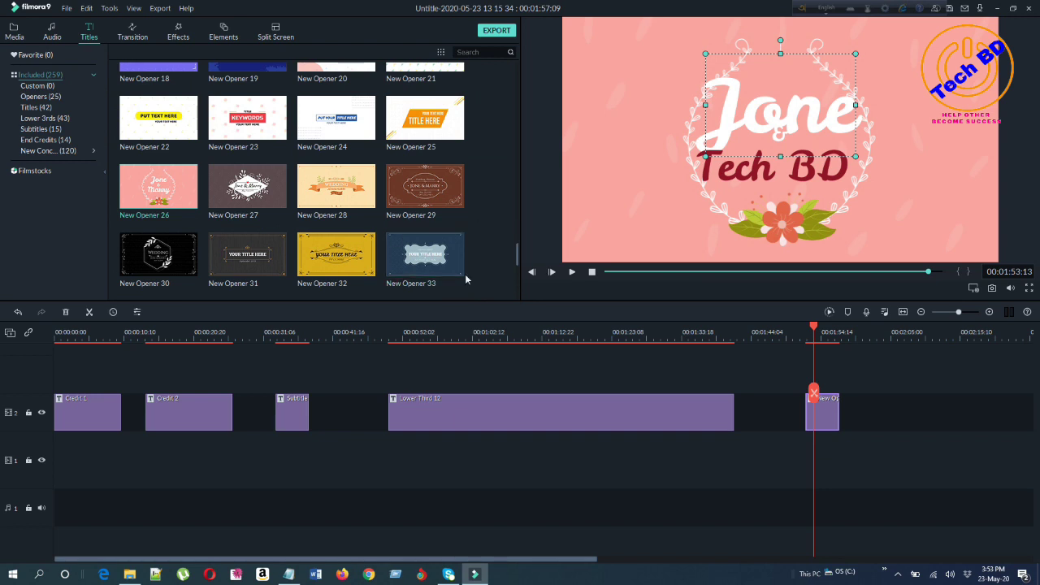
Find the Credit 7 template at the start of the title library and play its preview.
scroll(424, 235, up, 15)
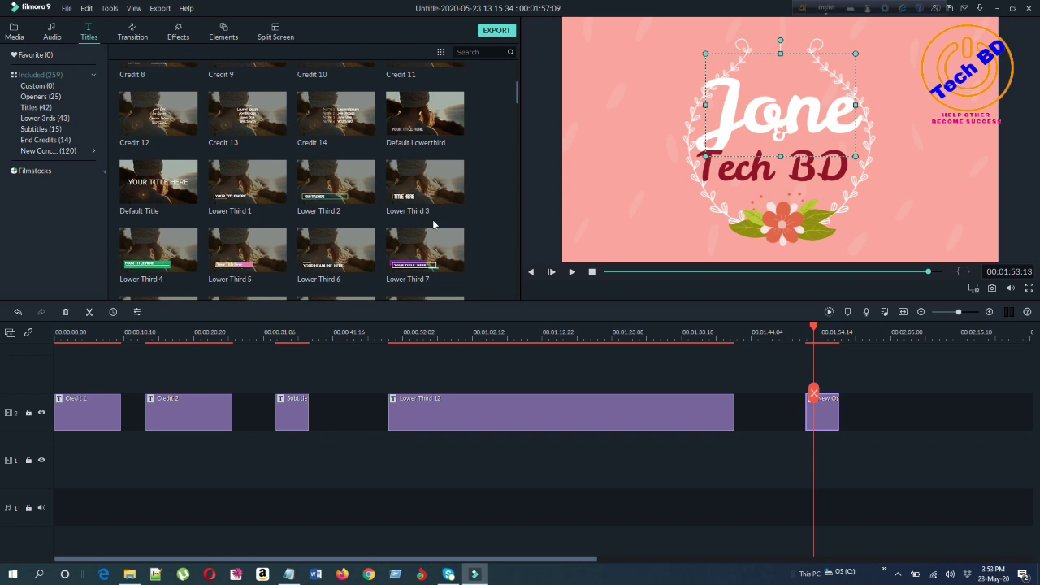
scroll(446, 207, up, 3)
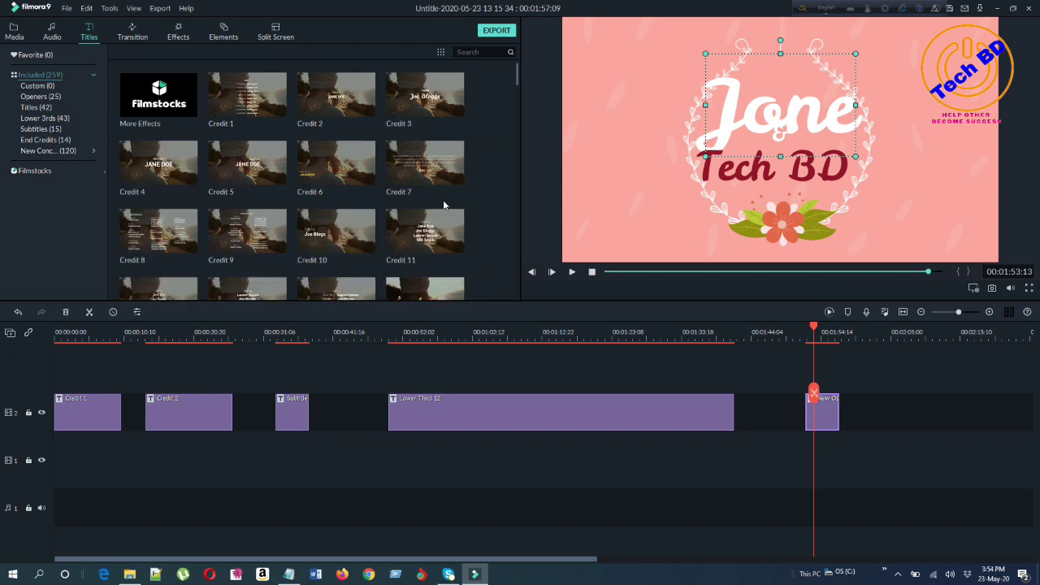
click(410, 172)
click(573, 272)
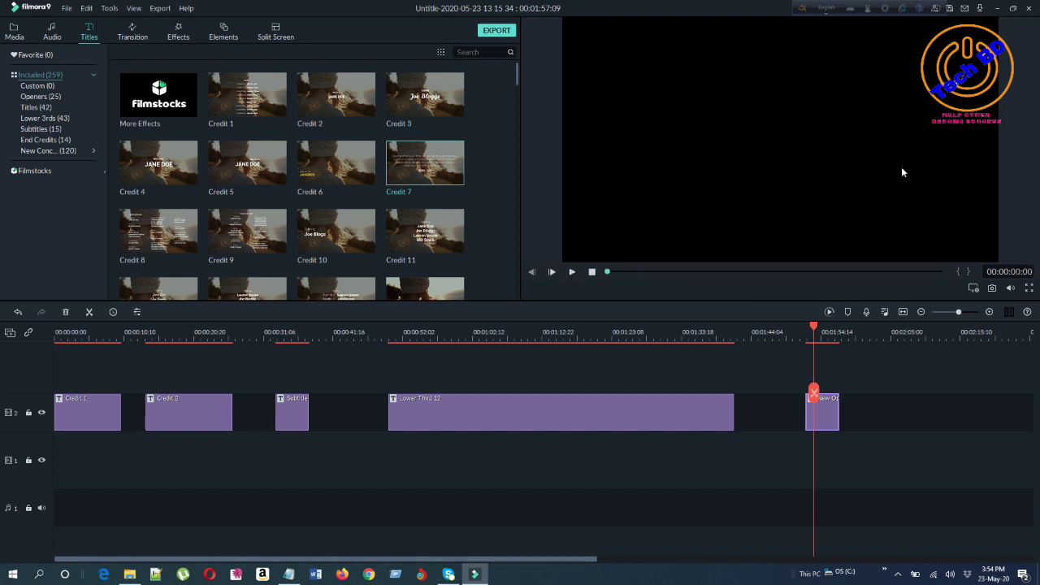
mouse_move(443, 177)
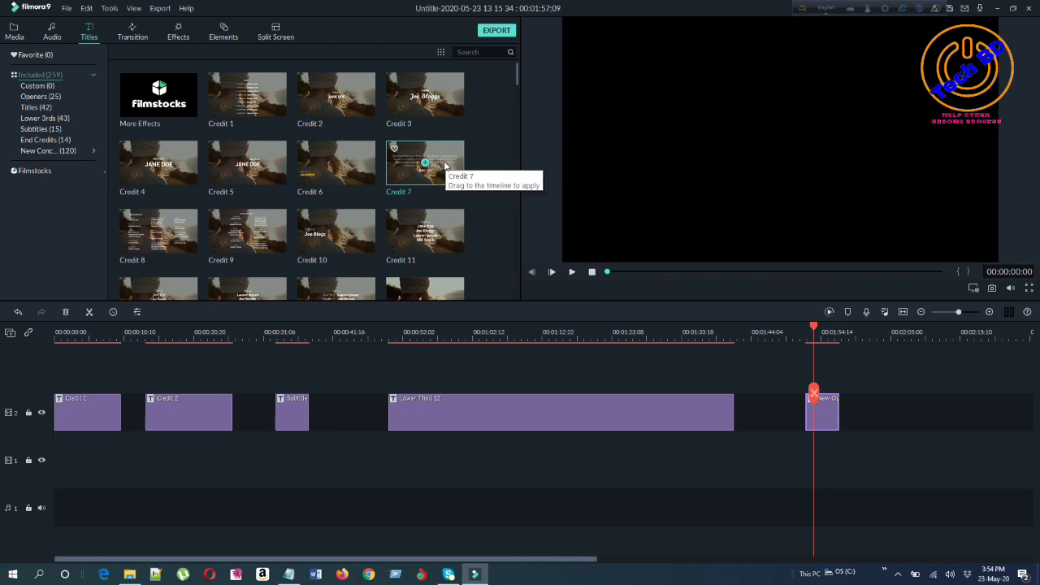
click(571, 273)
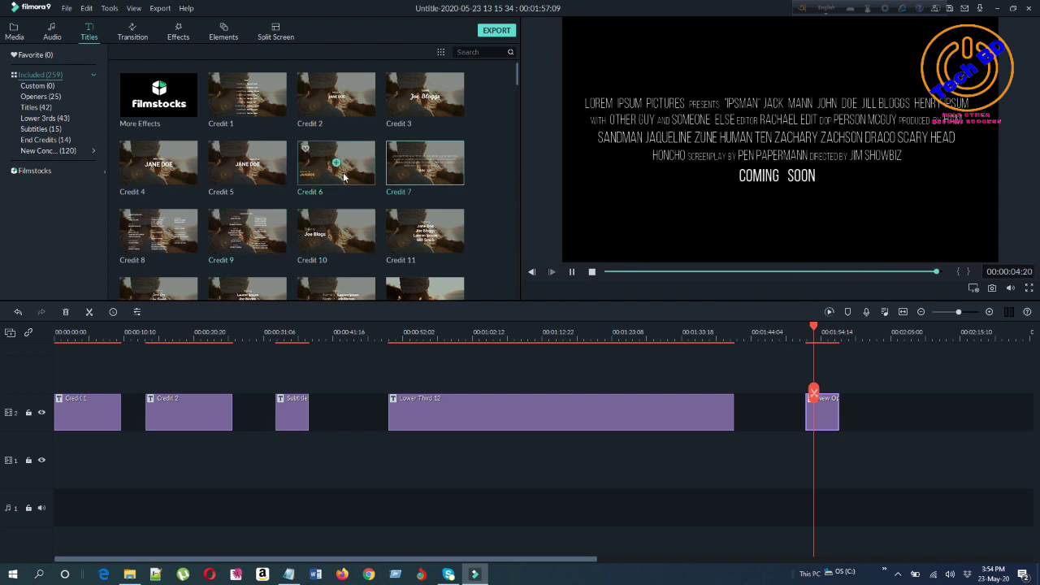
Find the Lower Third 8 template in the title library and add it to the timeline at the playhead.
scroll(372, 219, down, 5)
scroll(194, 195, up, 5)
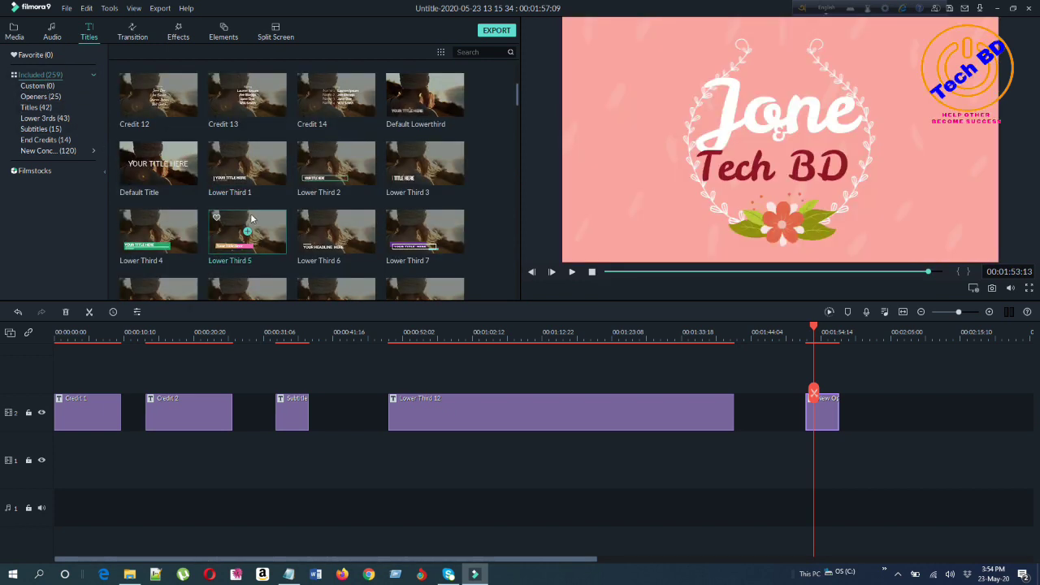
scroll(178, 244, down, 10)
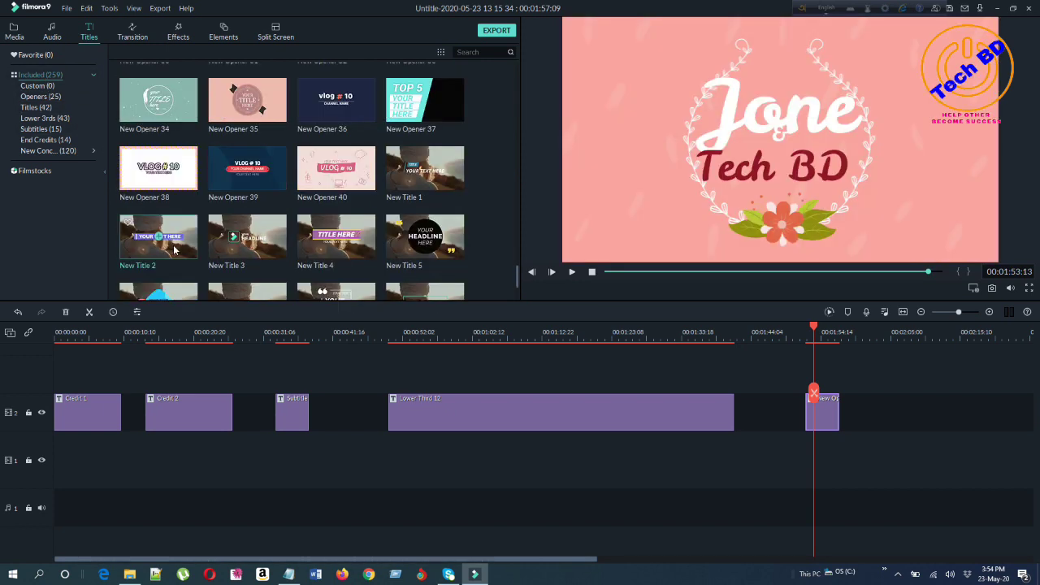
scroll(174, 250, down, 10)
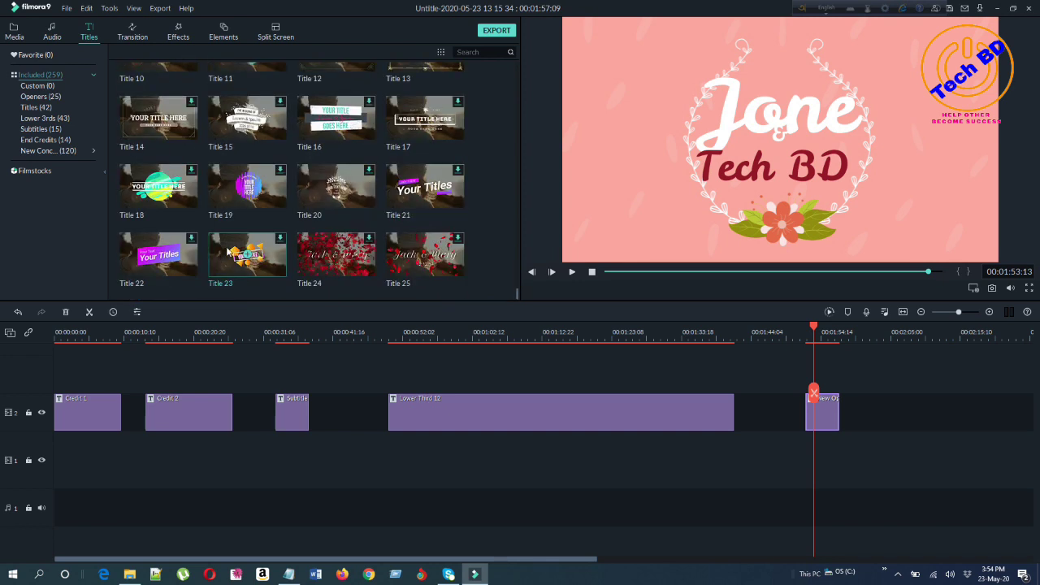
scroll(354, 168, up, 5)
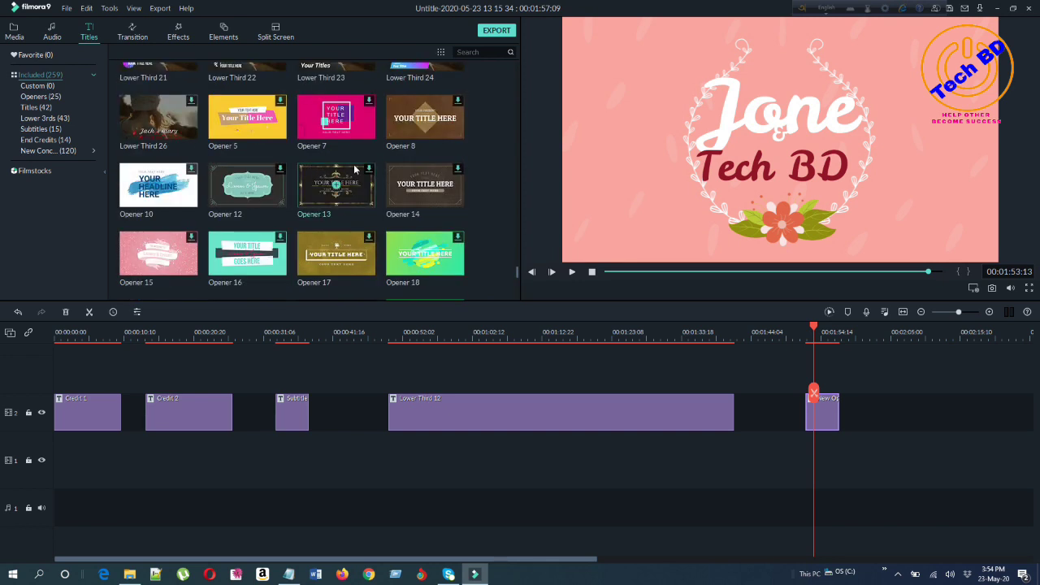
scroll(449, 120, down, 8)
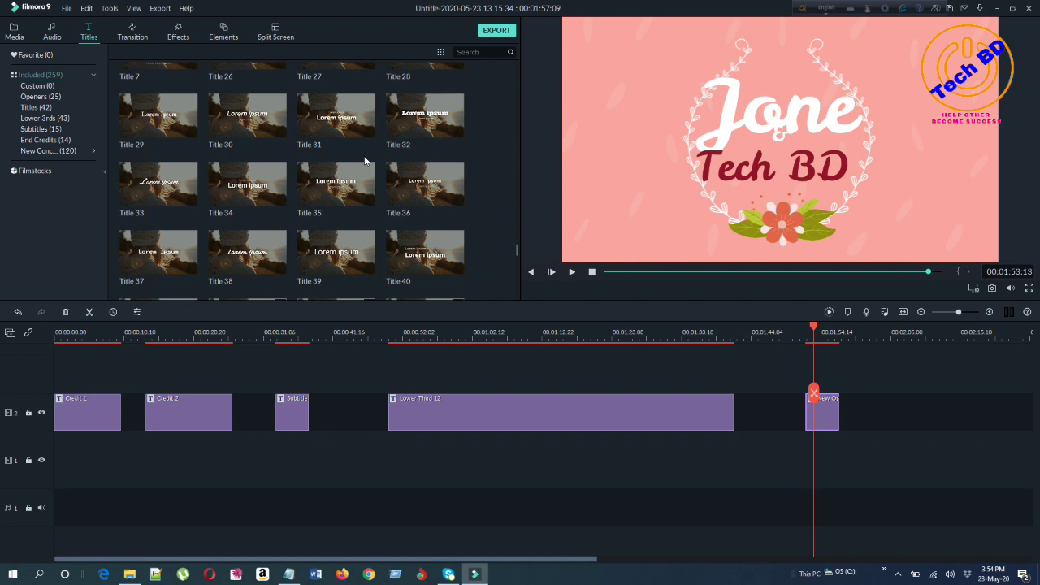
scroll(380, 192, down, 3)
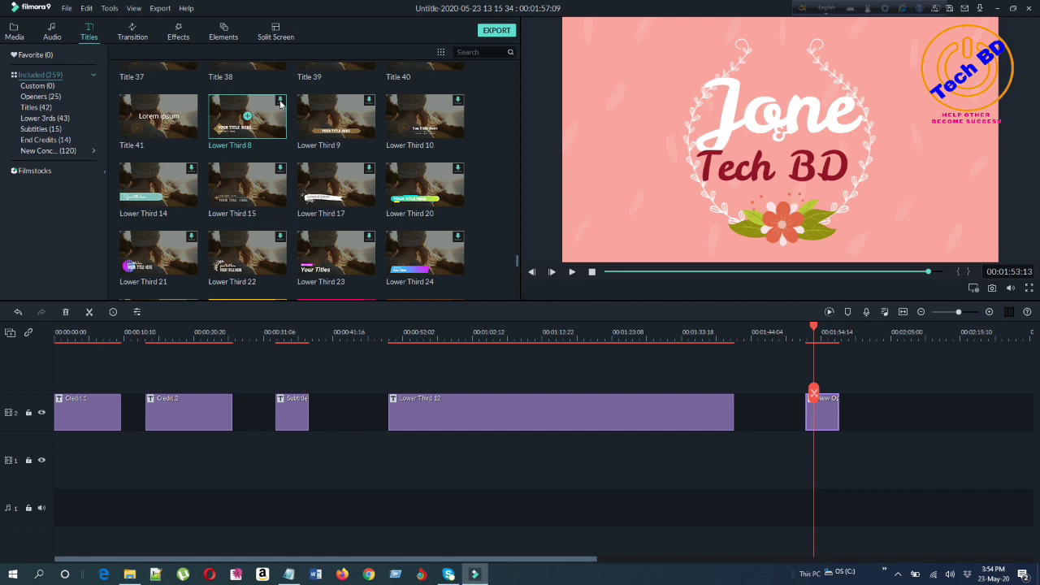
click(246, 117)
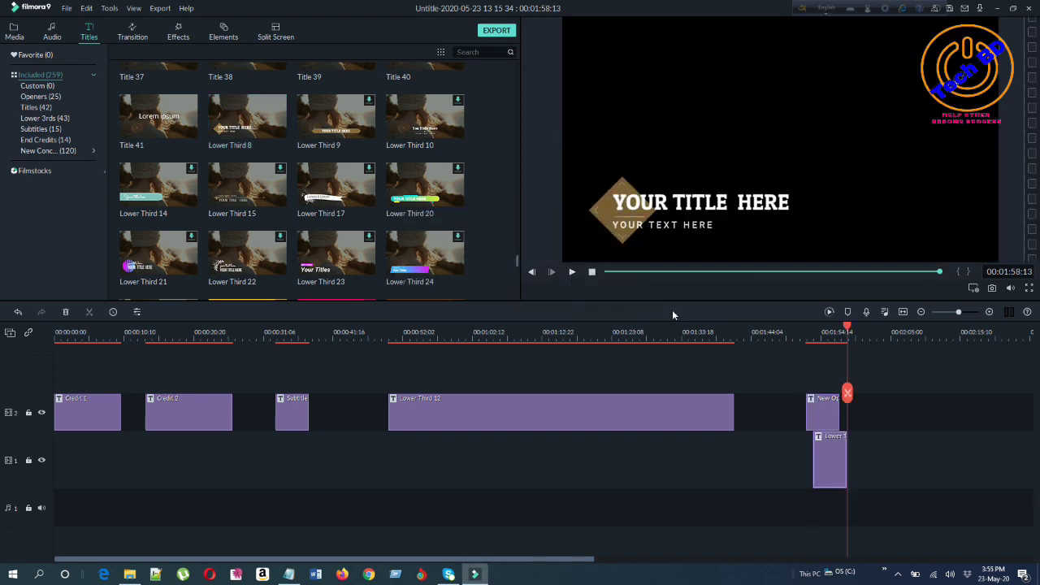
Move the Lower Third 8 clip to video track 2 after the New Opener 26 clip and play it from just before its start.
click(571, 272)
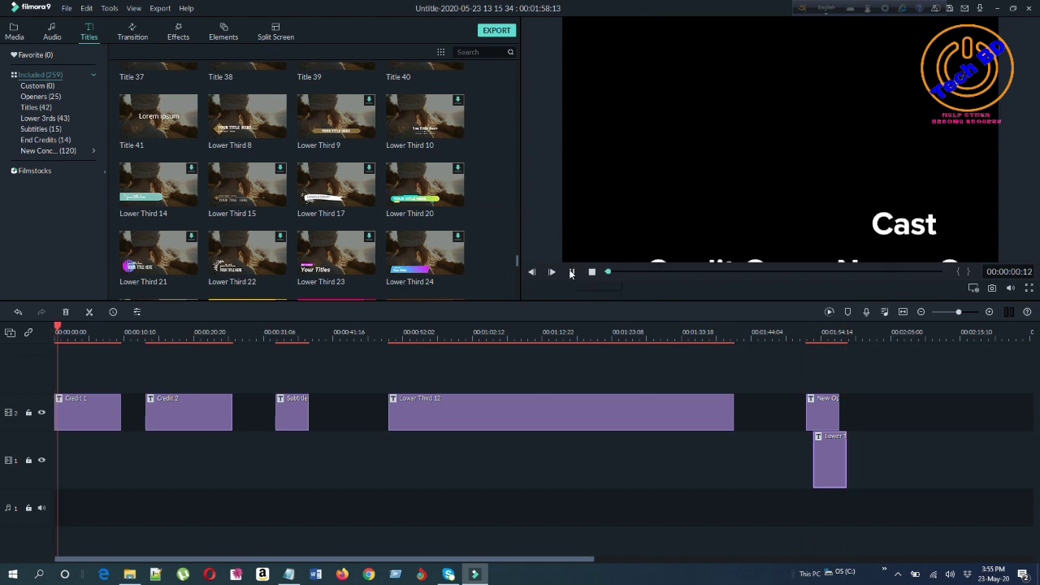
double_click(823, 455)
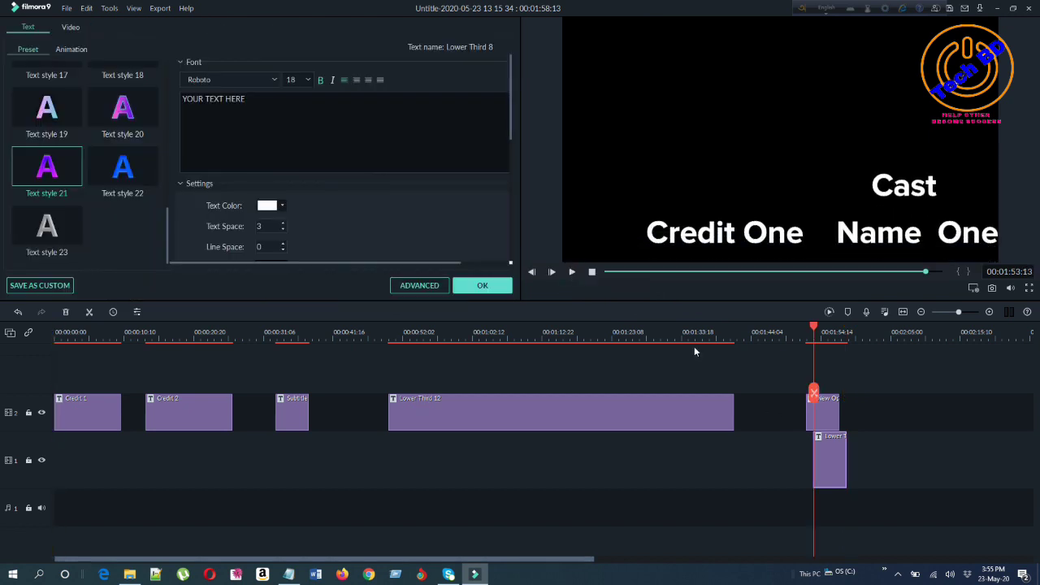
drag(834, 452, 883, 417)
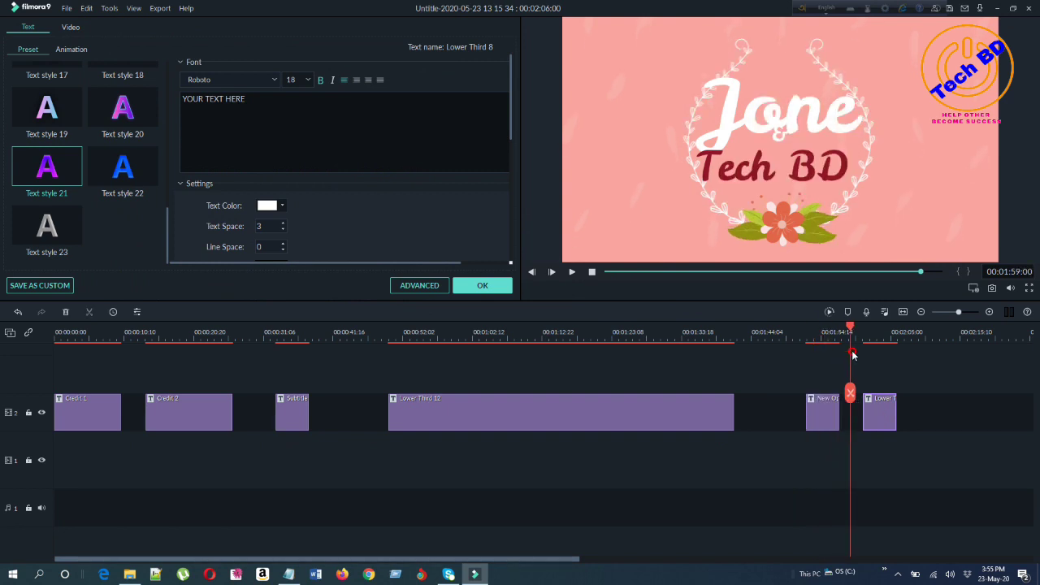
drag(815, 327, 854, 328)
click(481, 285)
click(571, 272)
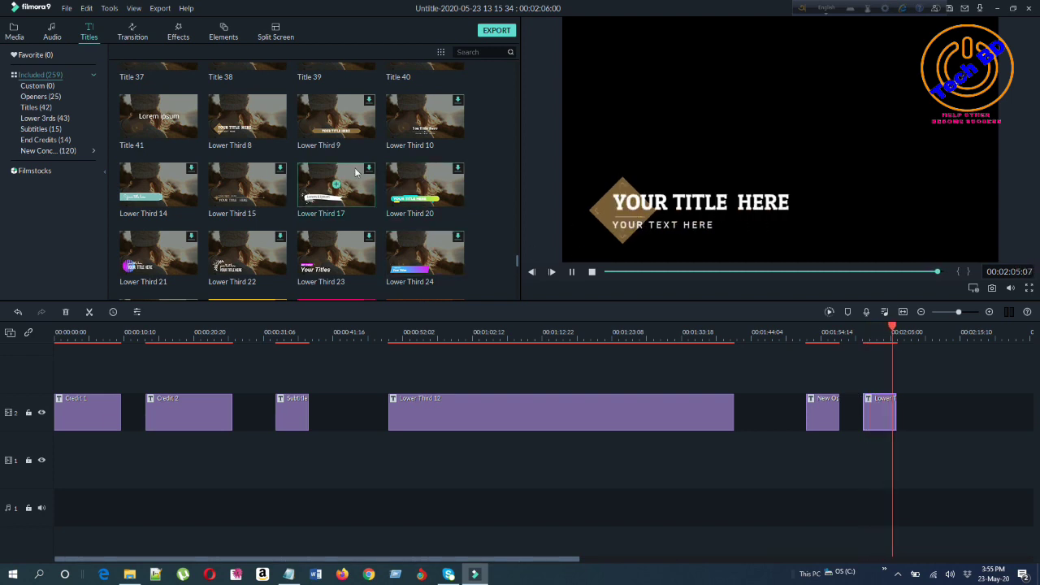
Find the Title 24 template with the red petals in the library and play its preview.
scroll(366, 192, up, 5)
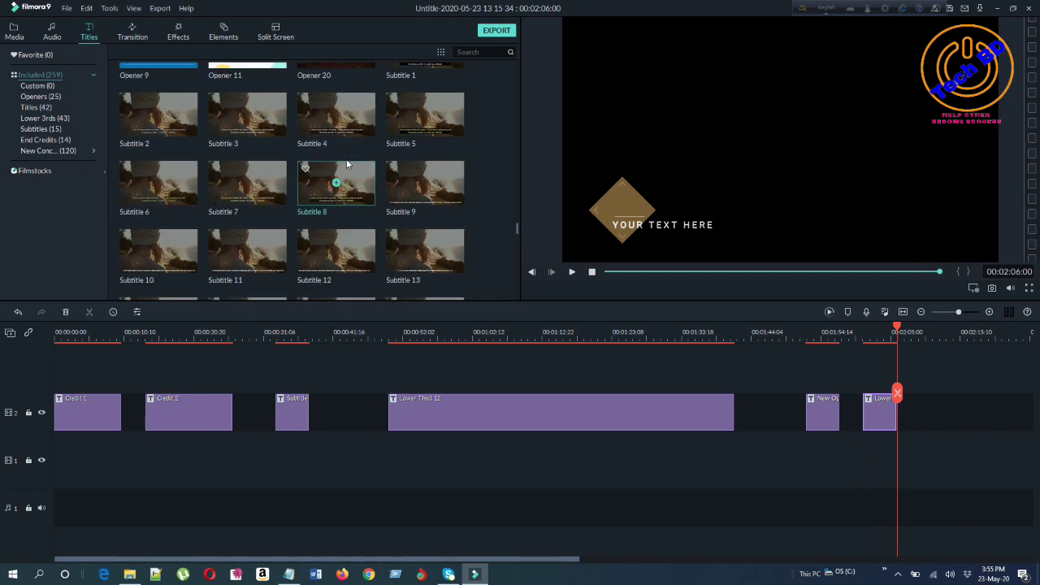
scroll(349, 163, down, 5)
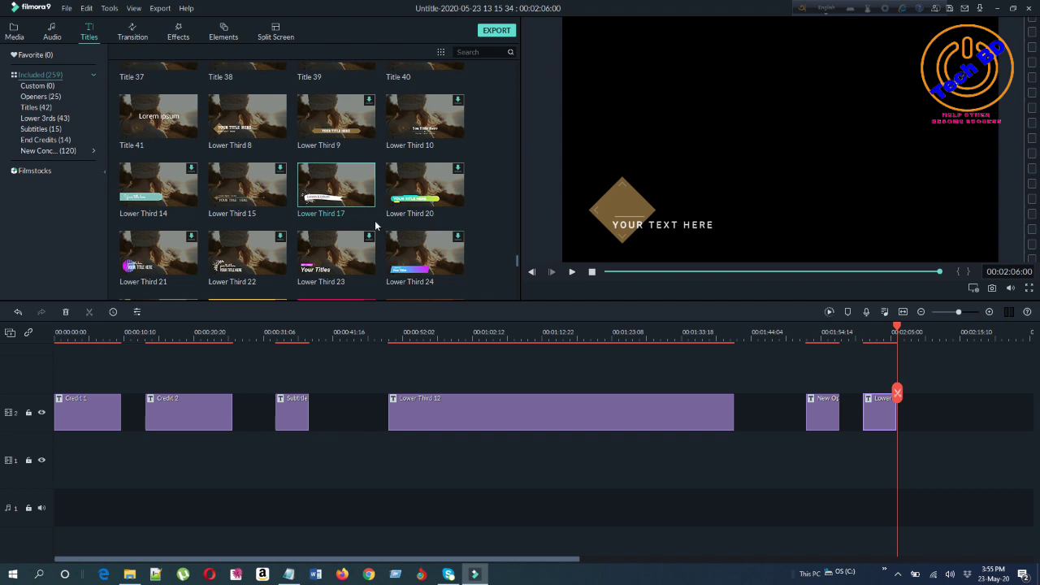
scroll(357, 192, down, 5)
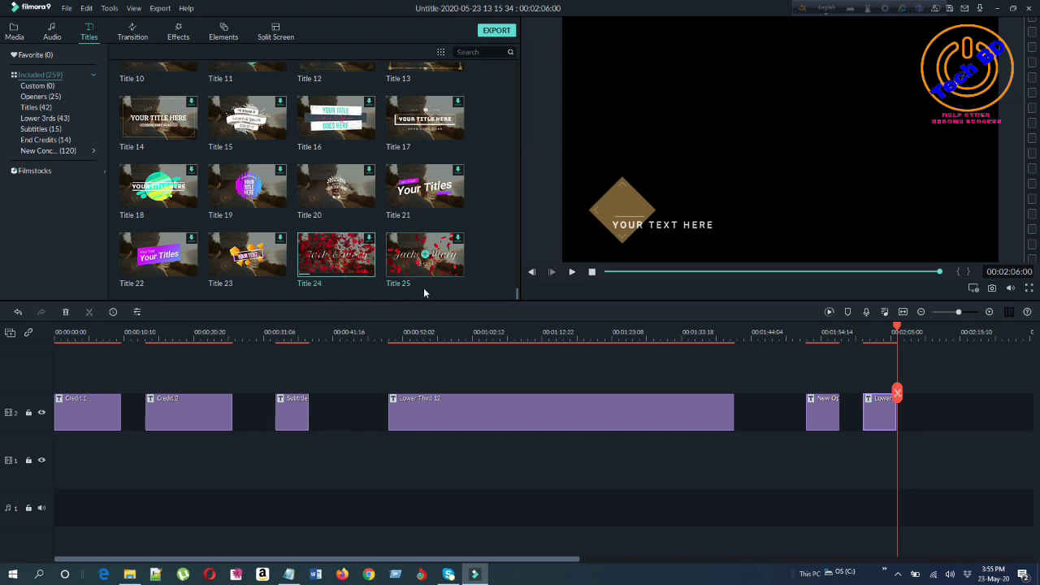
click(346, 260)
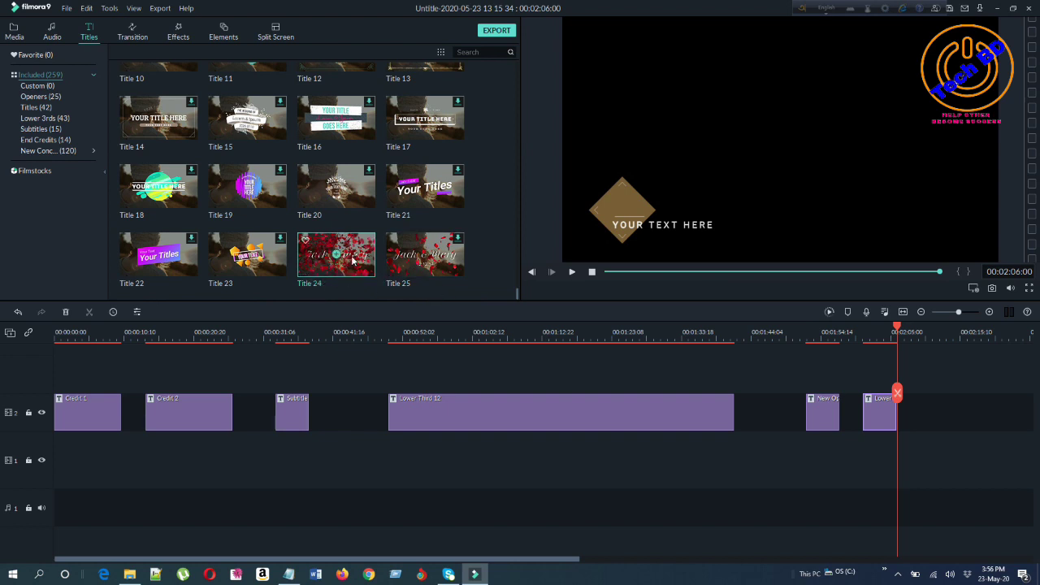
click(573, 274)
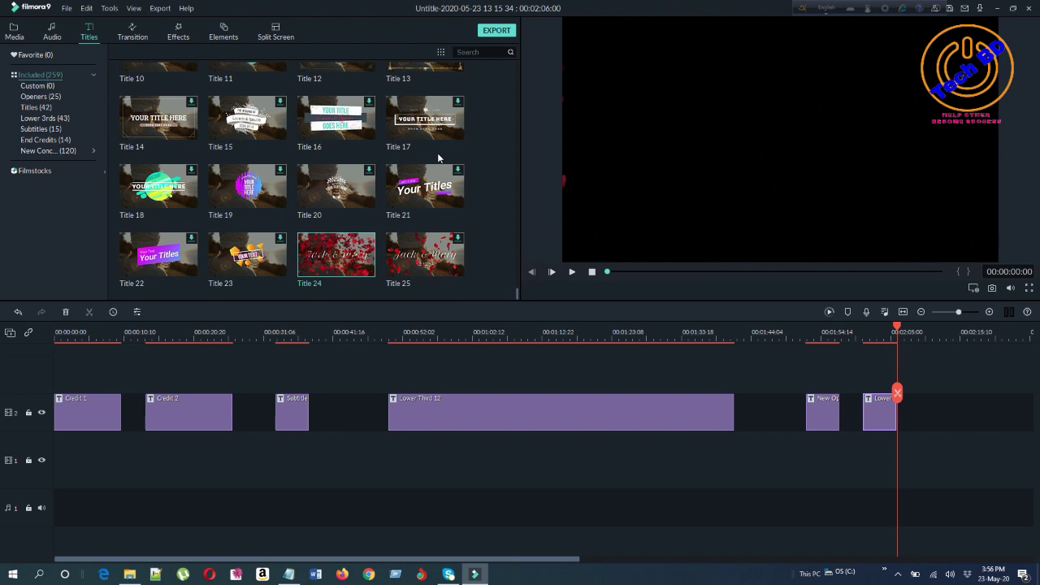
click(158, 188)
scroll(244, 207, up, 10)
scroll(259, 197, up, 15)
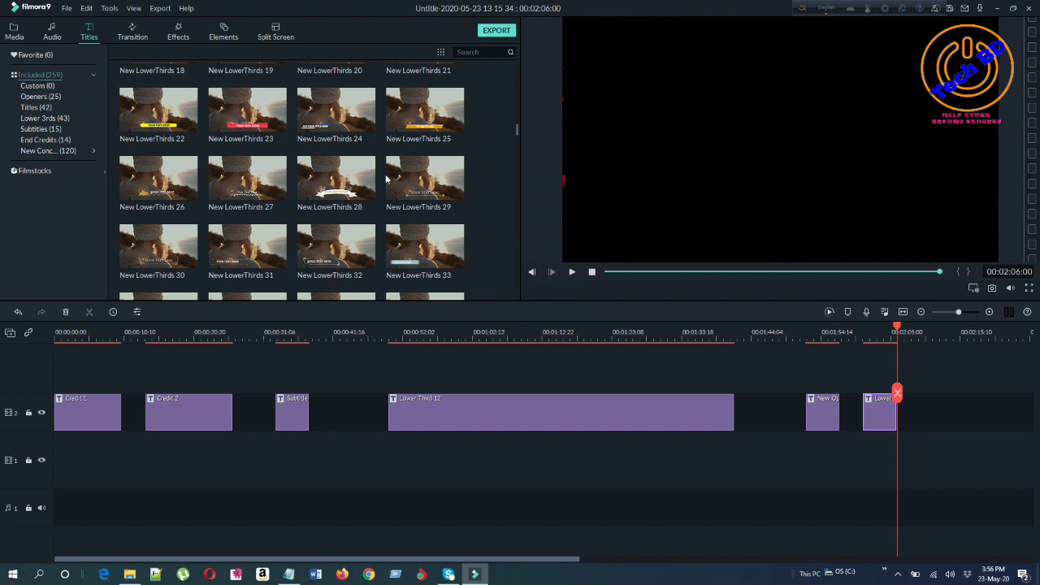
scroll(400, 195, down, 20)
scroll(400, 195, up, 5)
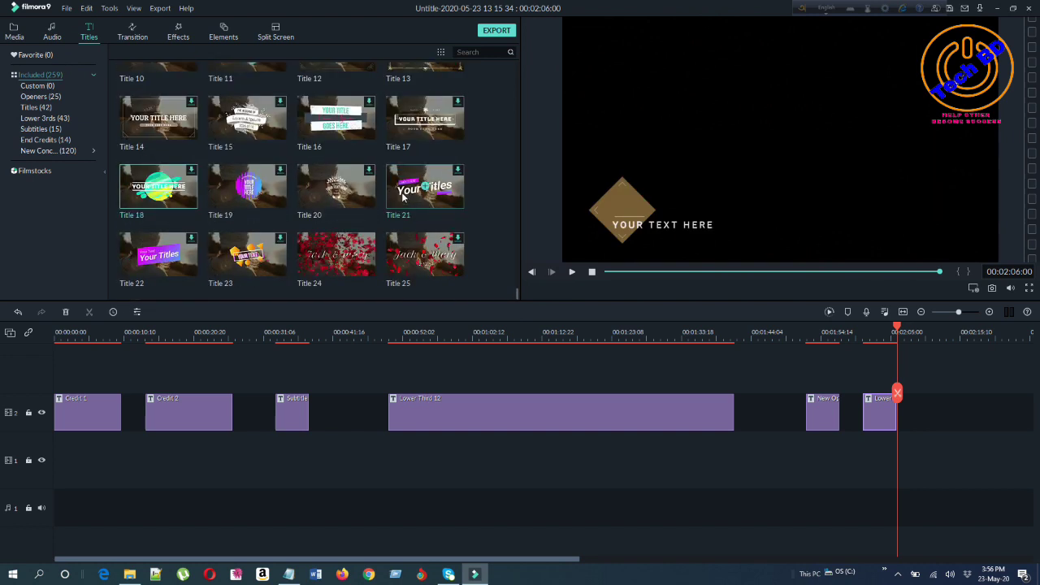
Browse the Titles, Lower 3rds, Subtitles, End Credits and full Included title categories, and place the playhead in the gap before the last title clip.
scroll(414, 194, up, 10)
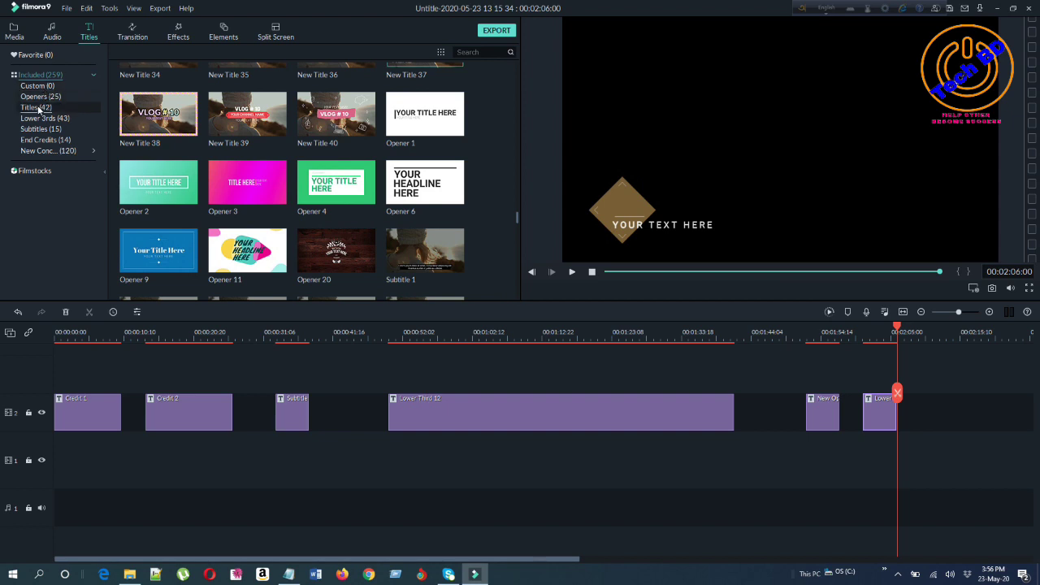
click(44, 108)
click(49, 118)
click(51, 129)
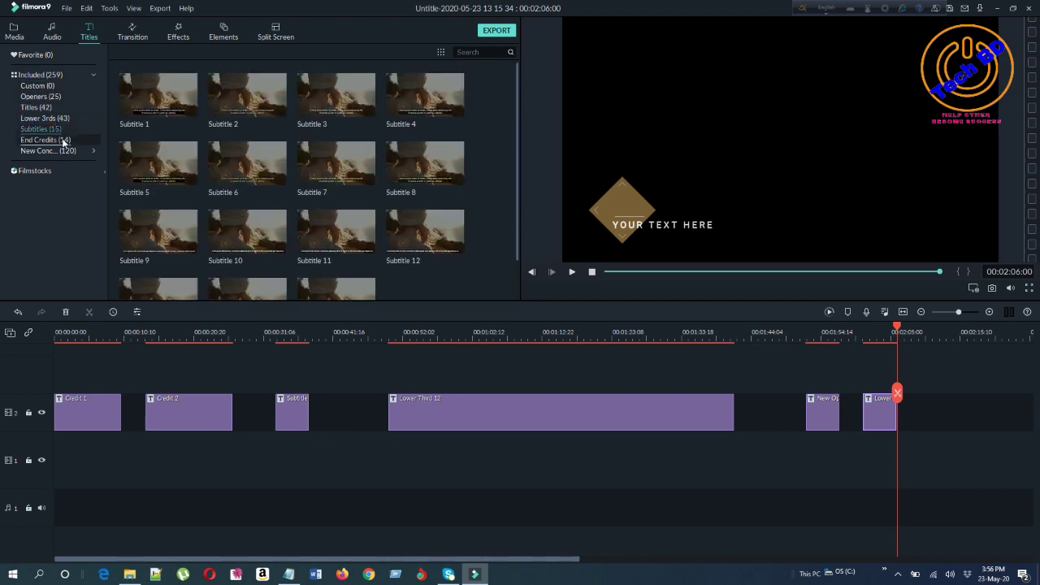
click(61, 141)
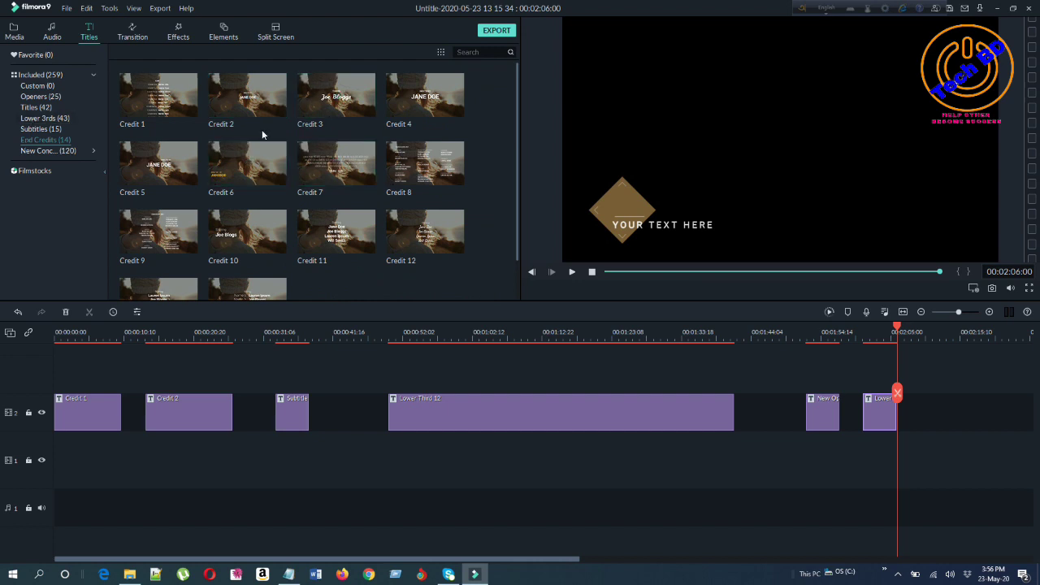
scroll(248, 142, down, 2)
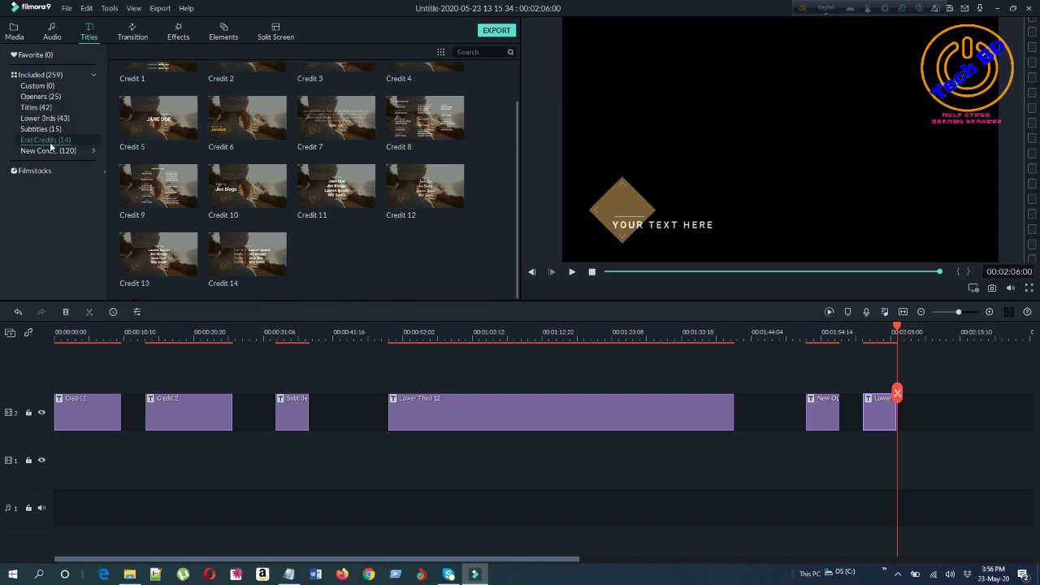
click(41, 74)
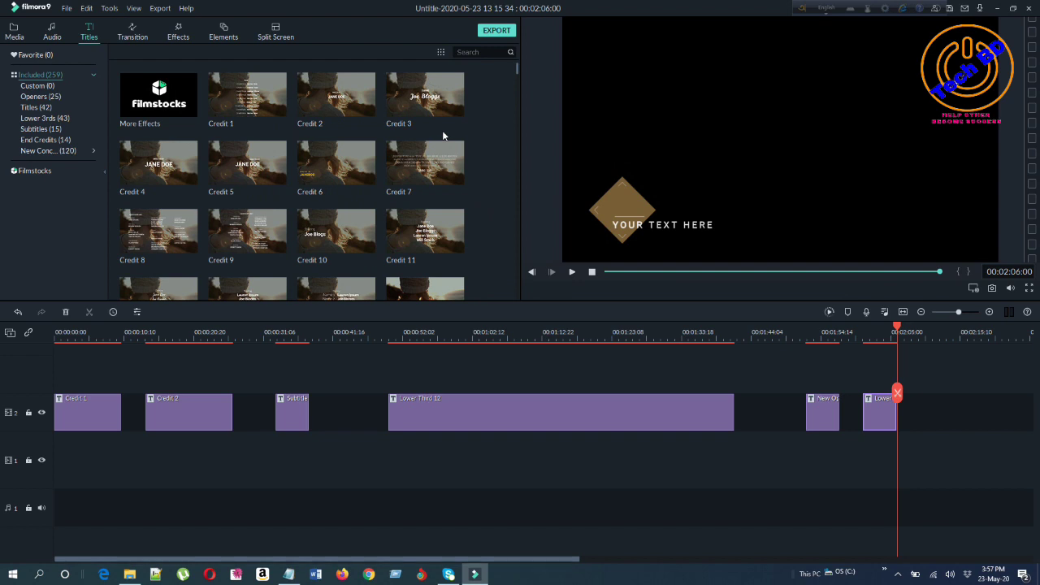
click(854, 329)
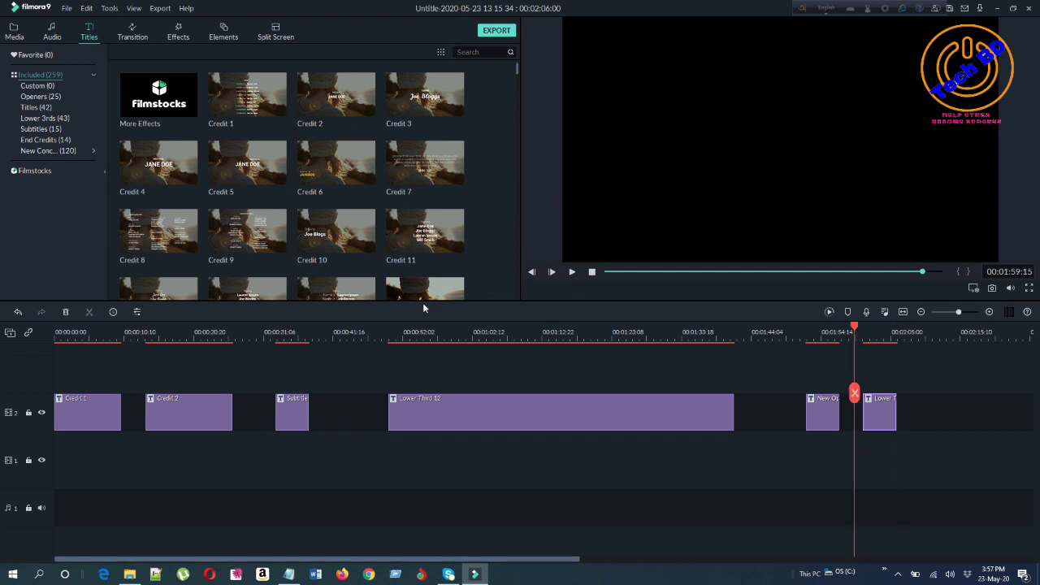